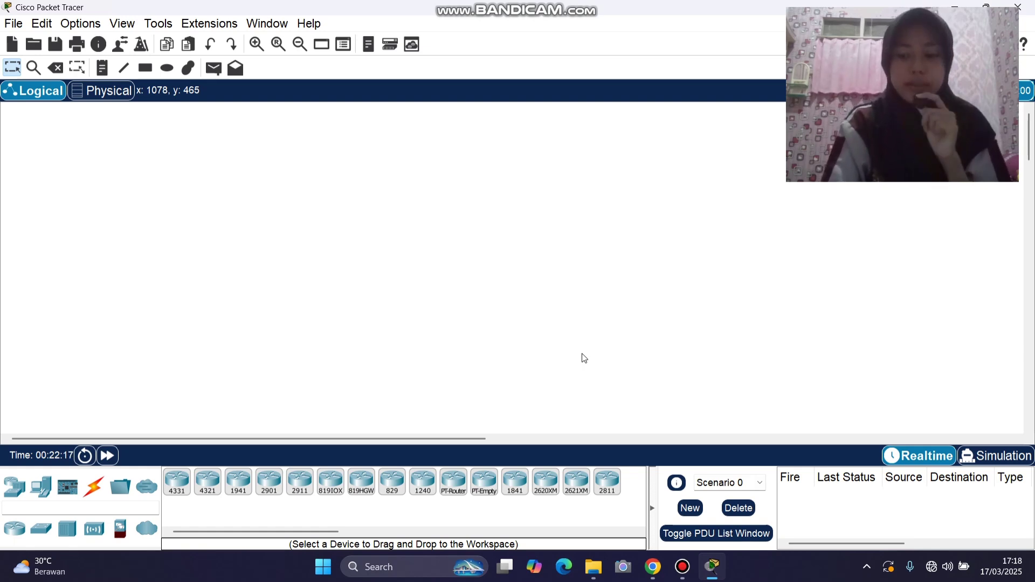
Place two generic PCs side by side in the logical workspace.
click(41, 486)
click(188, 481)
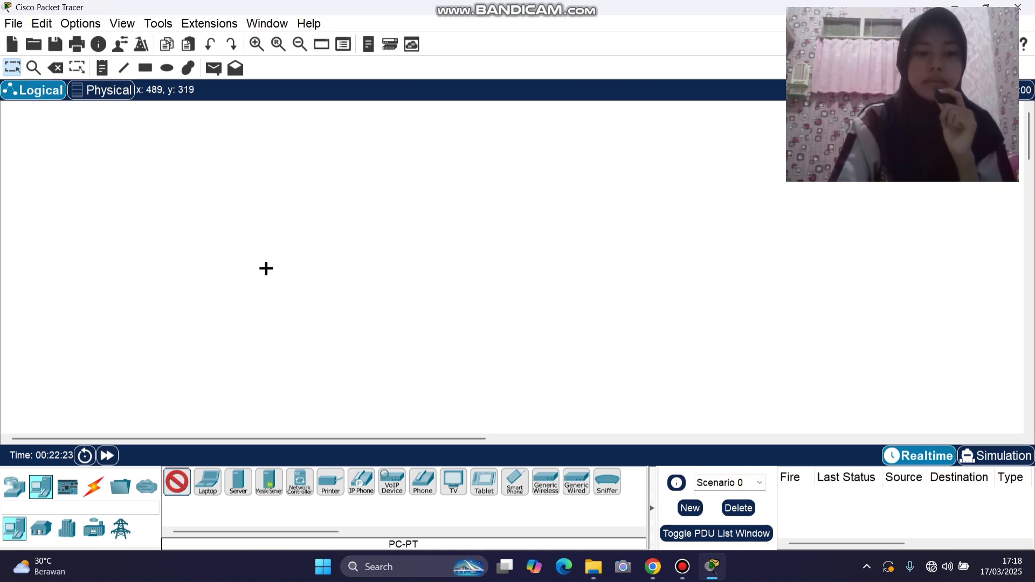
click(270, 264)
click(177, 481)
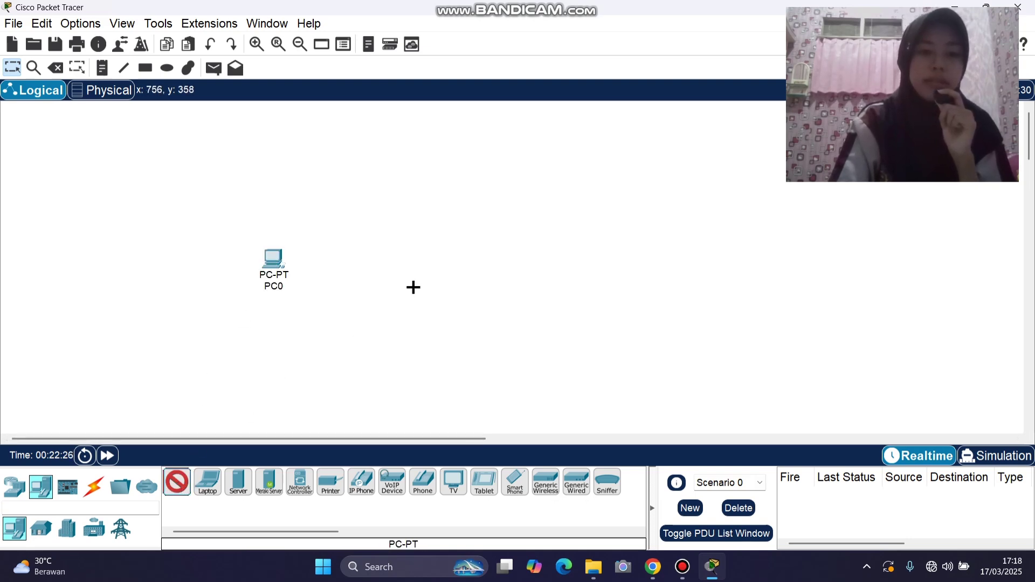
click(413, 264)
Try to rename the left PC as PC1.
click(281, 286)
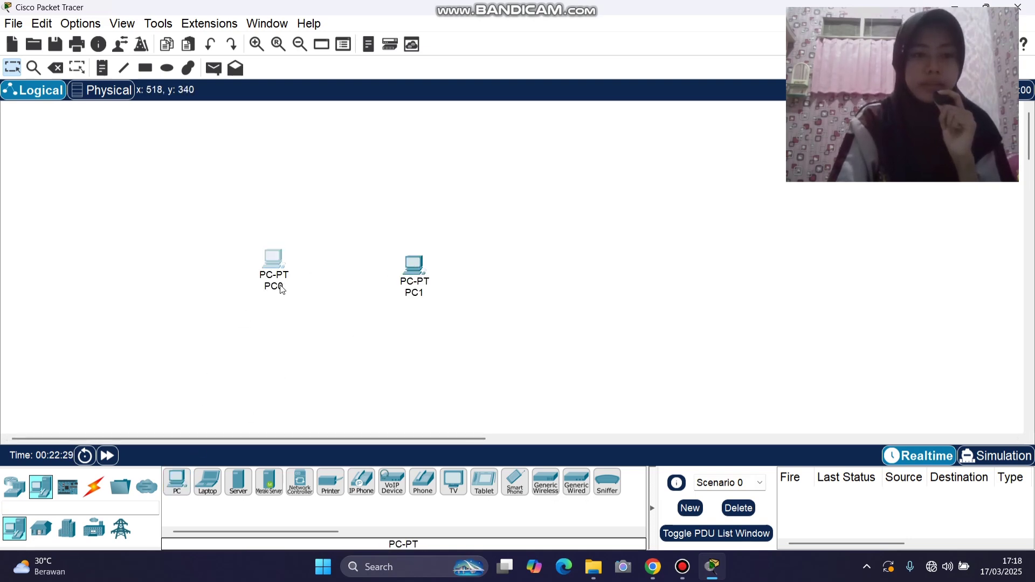
key(BackSpace)
text(1)
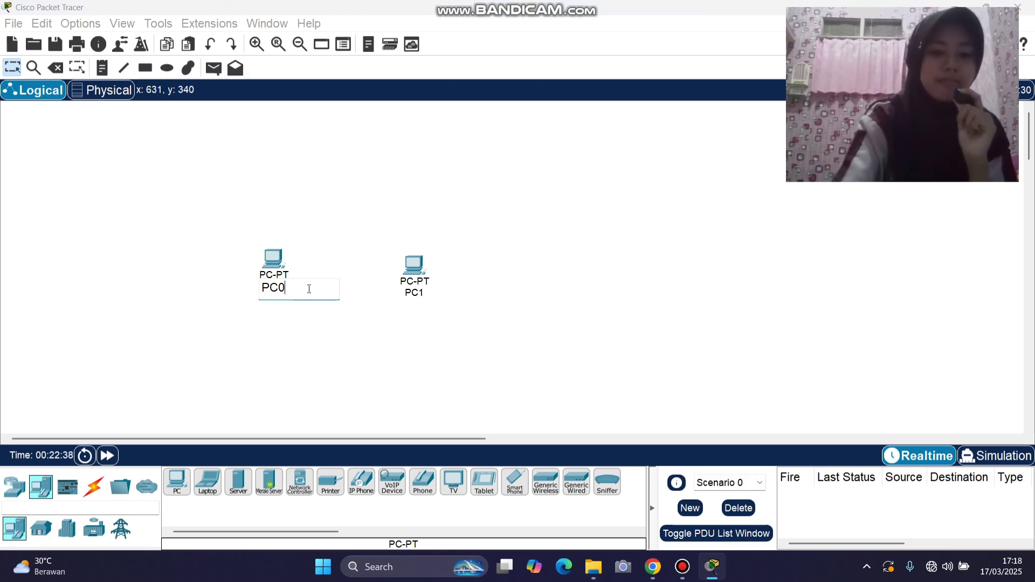
click(429, 294)
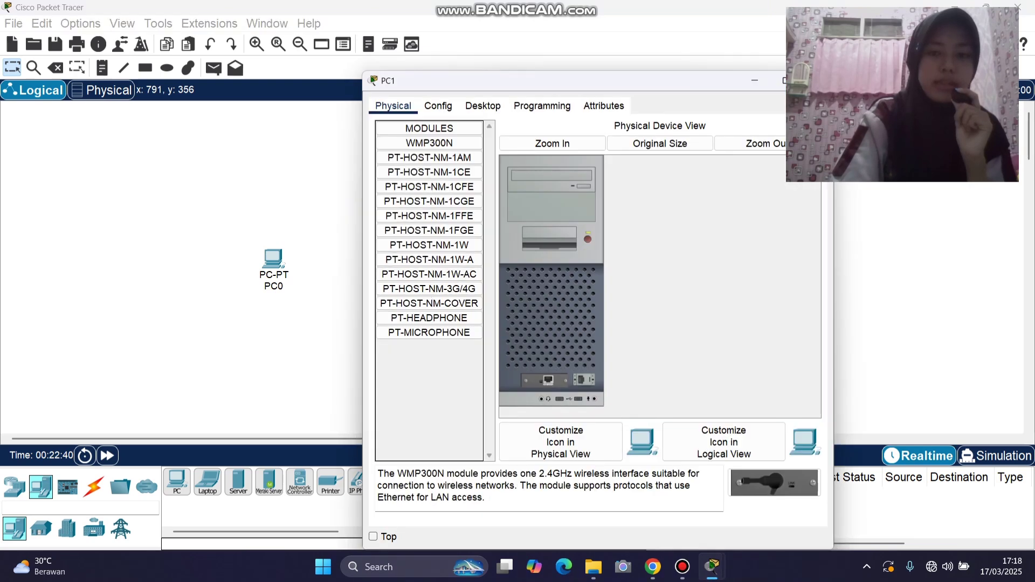
click(822, 81)
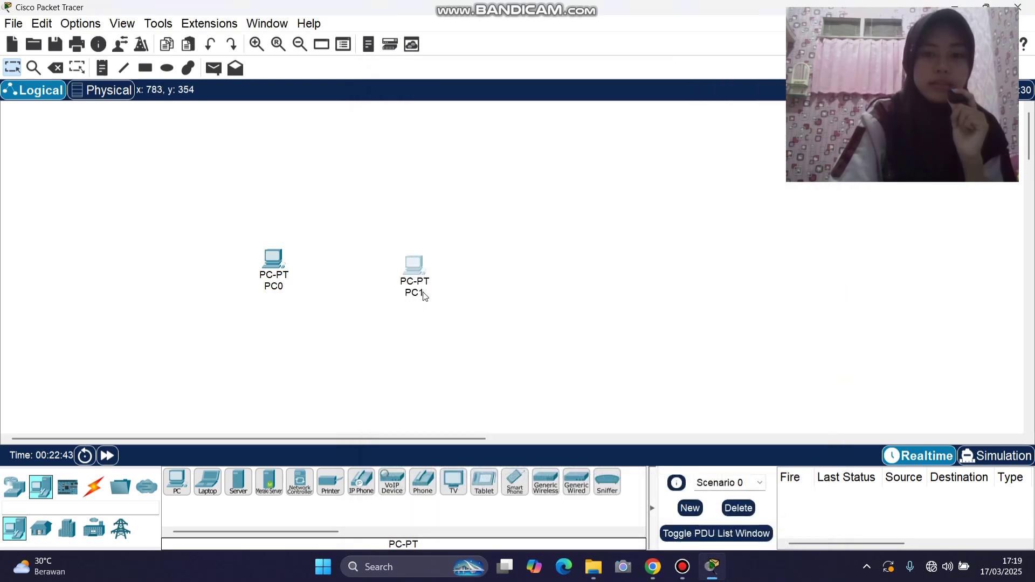
Rename the right PC as PC2 and the left PC as PC1.
click(423, 293)
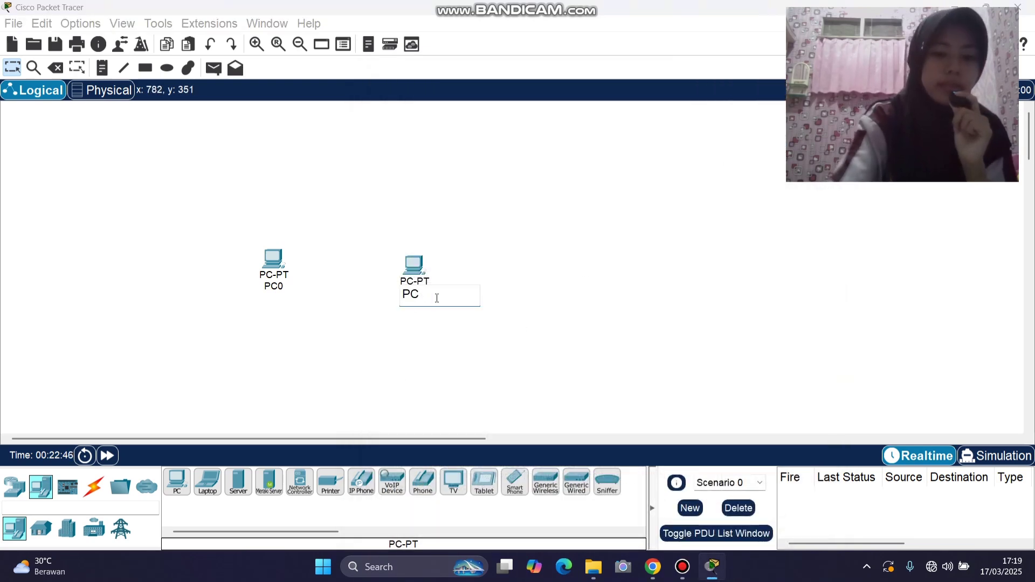
text(2)
click(282, 287)
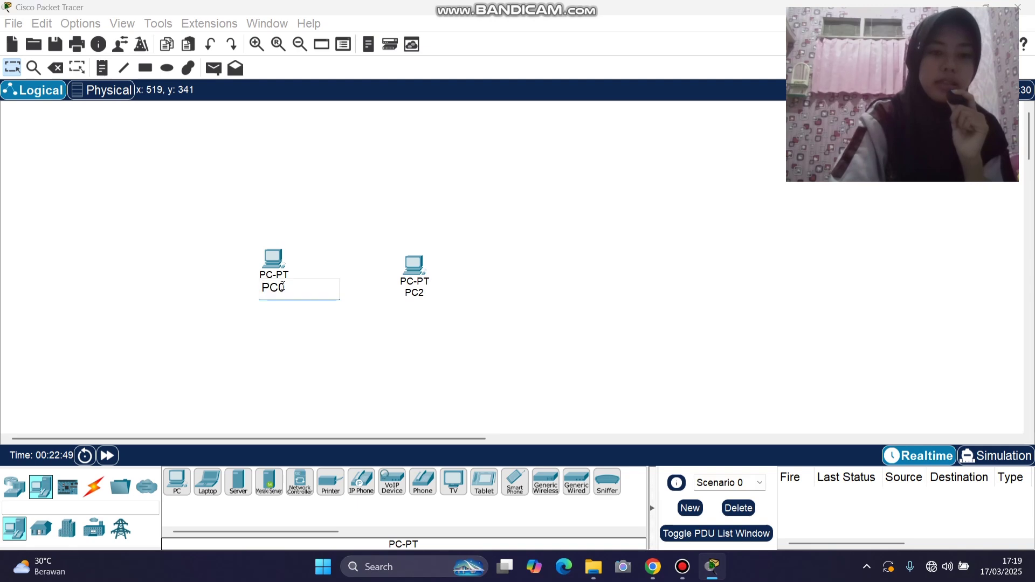
key(BackSpace)
click(324, 342)
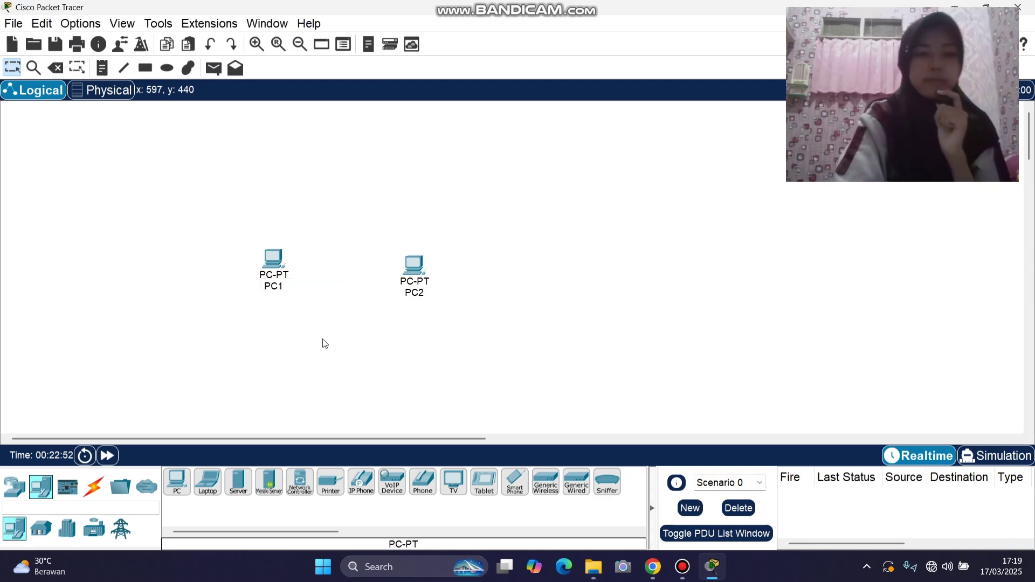
Move PC2 level with PC1 and connect the two PCs using the automatically chosen connection type.
drag(419, 277, 416, 271)
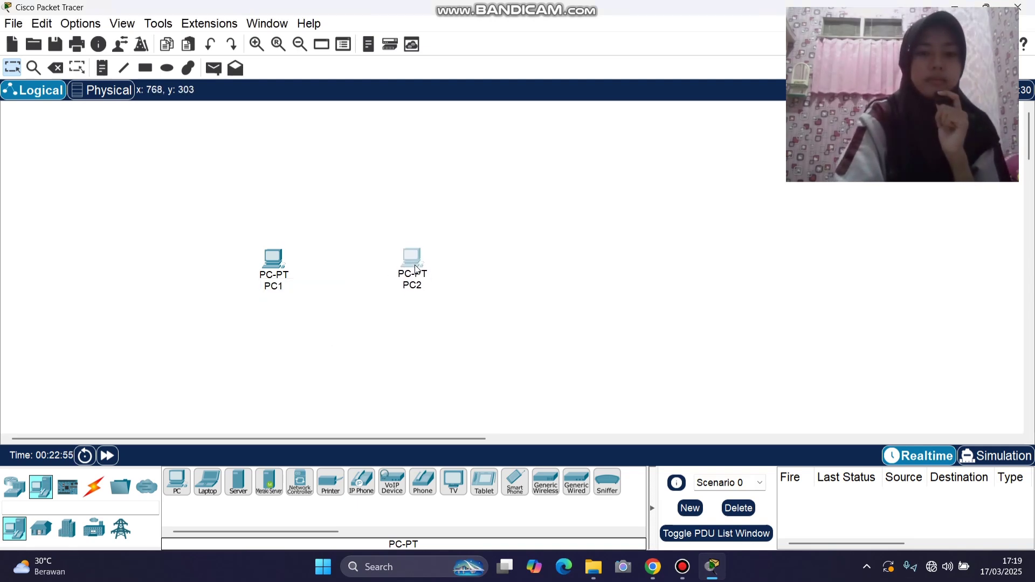
click(94, 486)
click(177, 481)
click(281, 262)
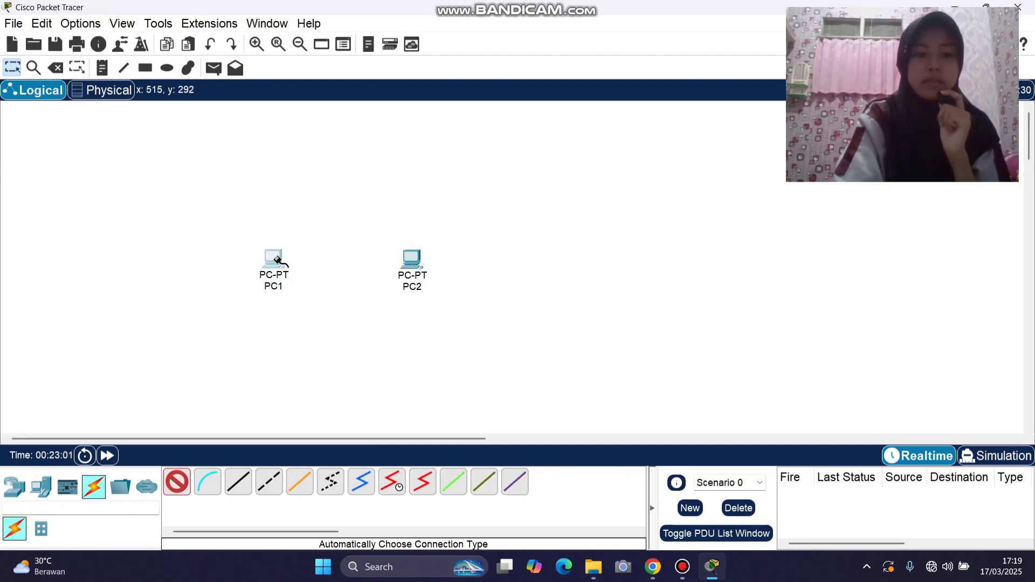
click(415, 262)
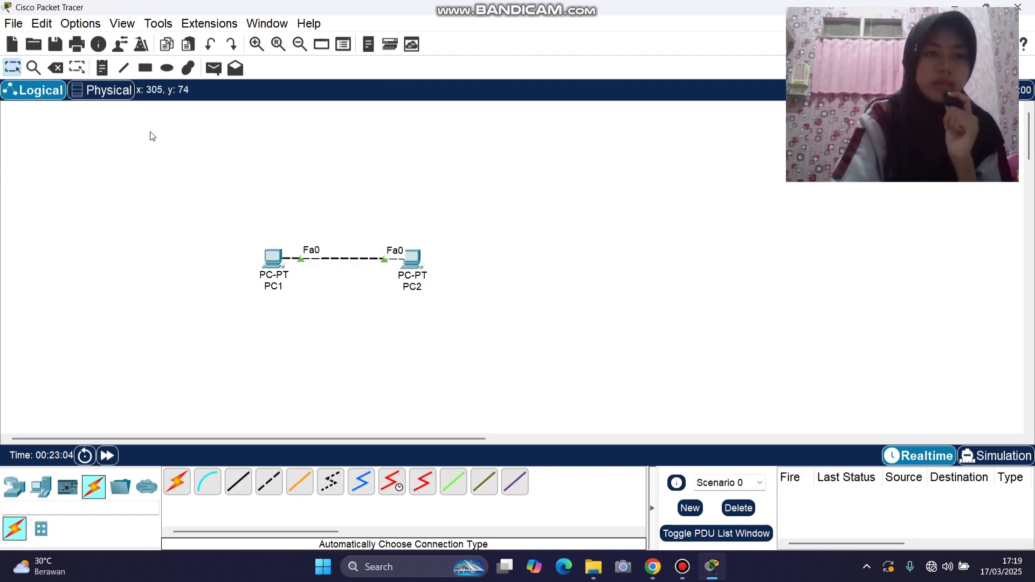
Add text notes reading 192.168.1.1 below PC1 and 192.168.1.2 below PC2.
click(102, 68)
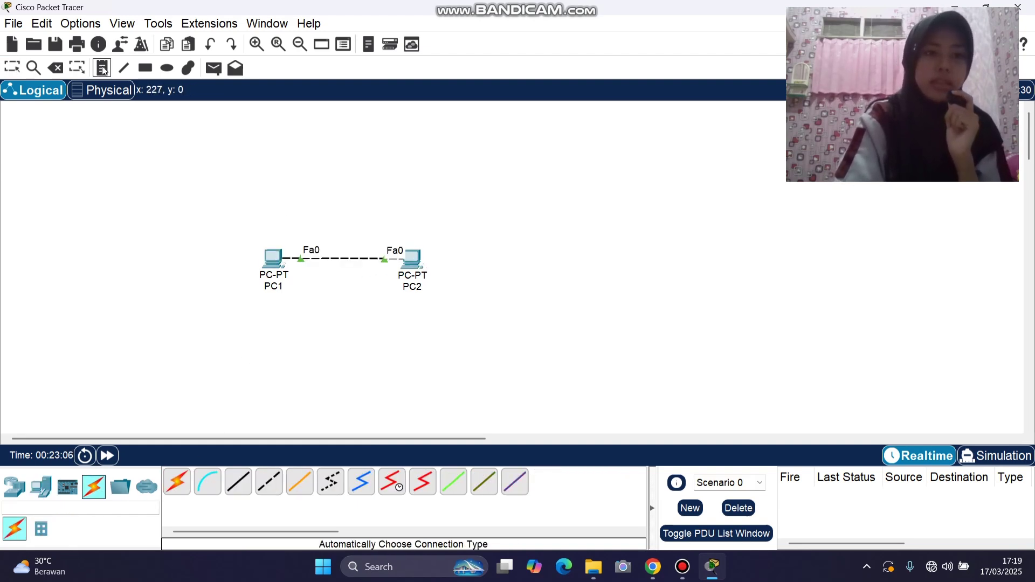
click(255, 299)
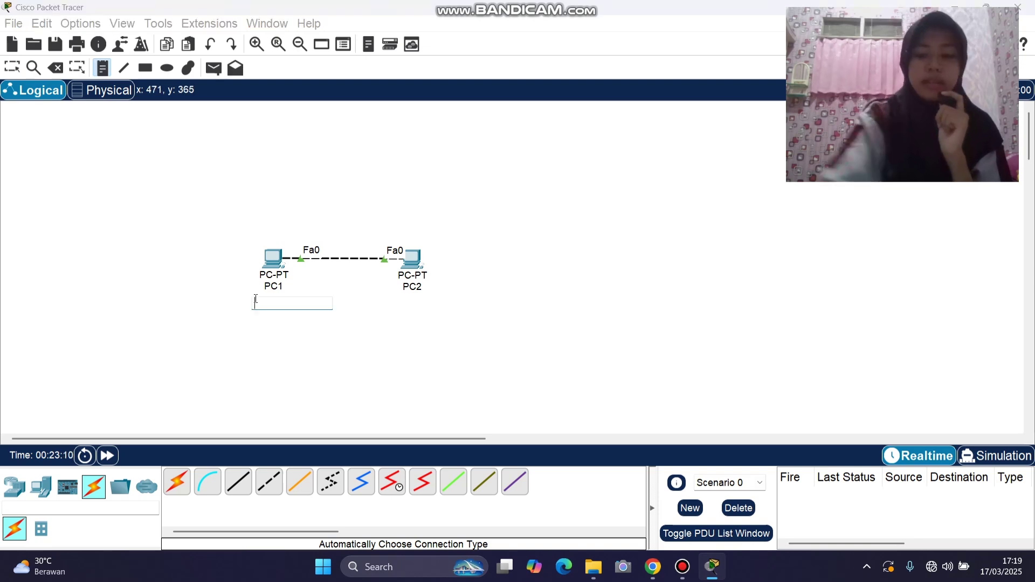
text(192.168.1)
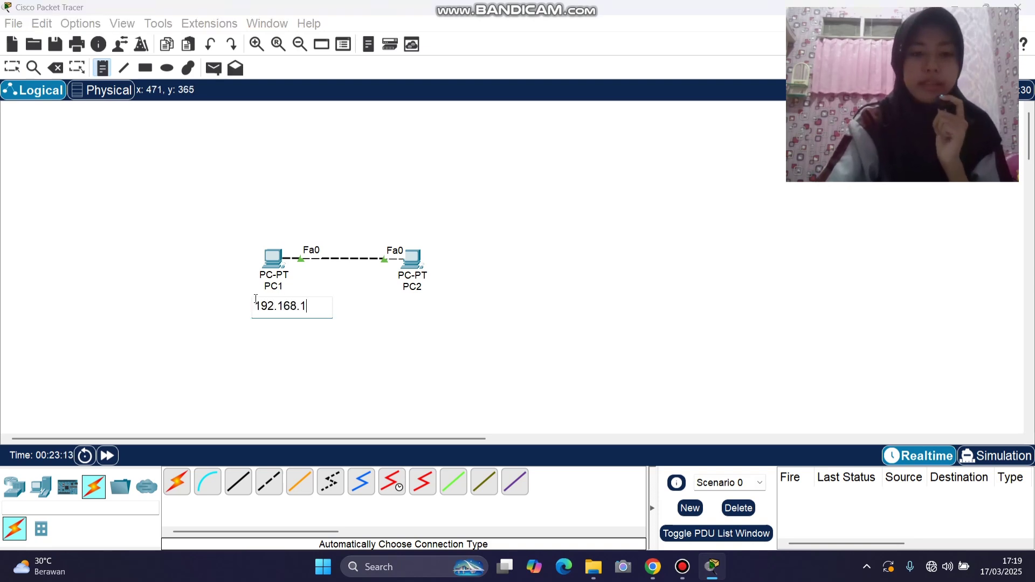
text(.1)
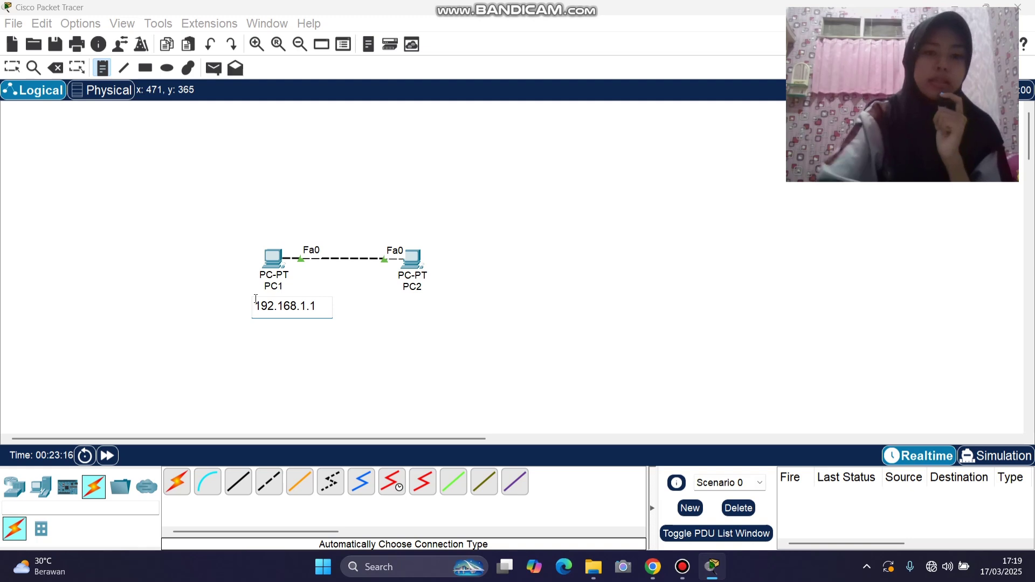
click(395, 301)
text(192.)
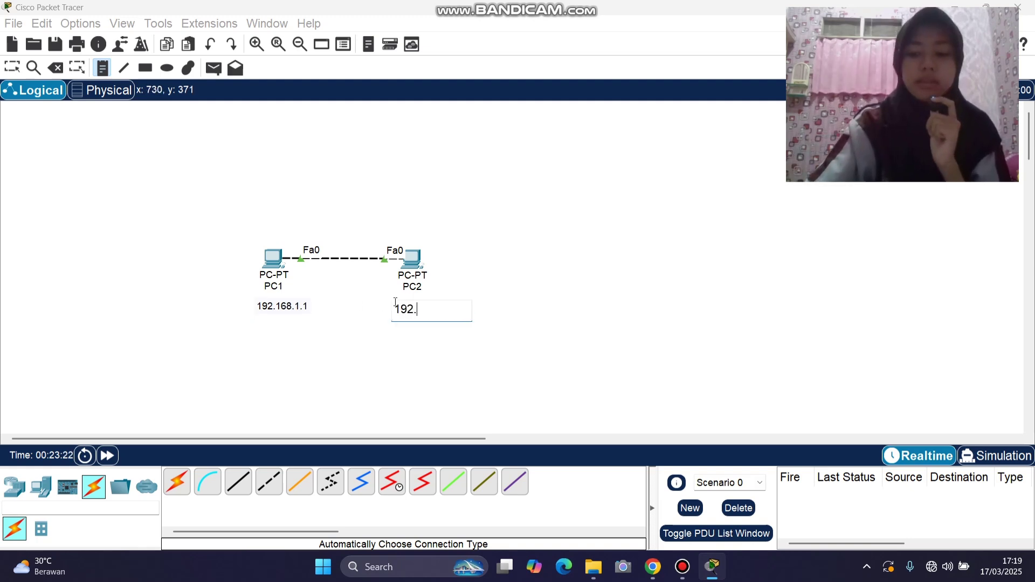
text(168.1.2)
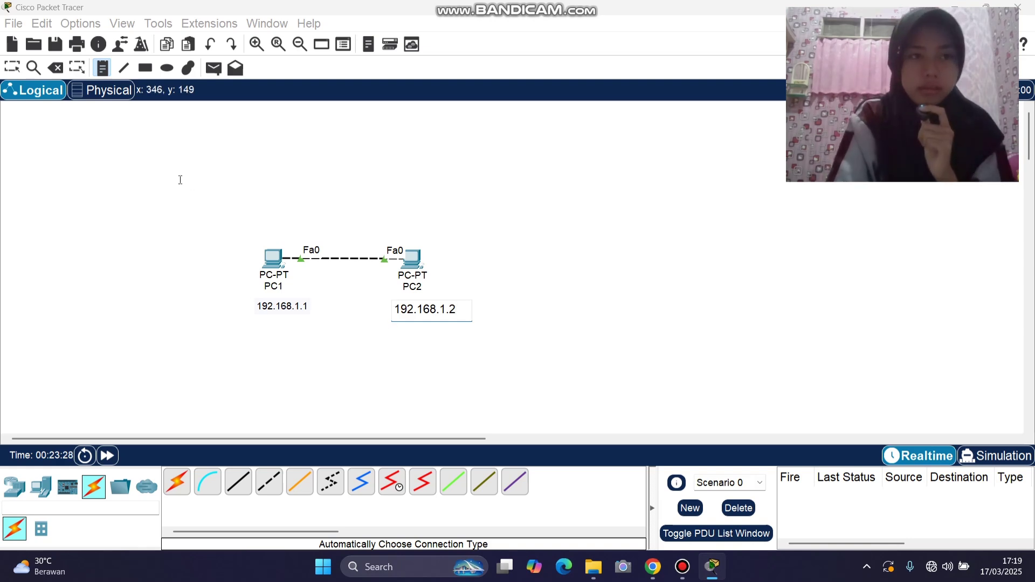
click(12, 67)
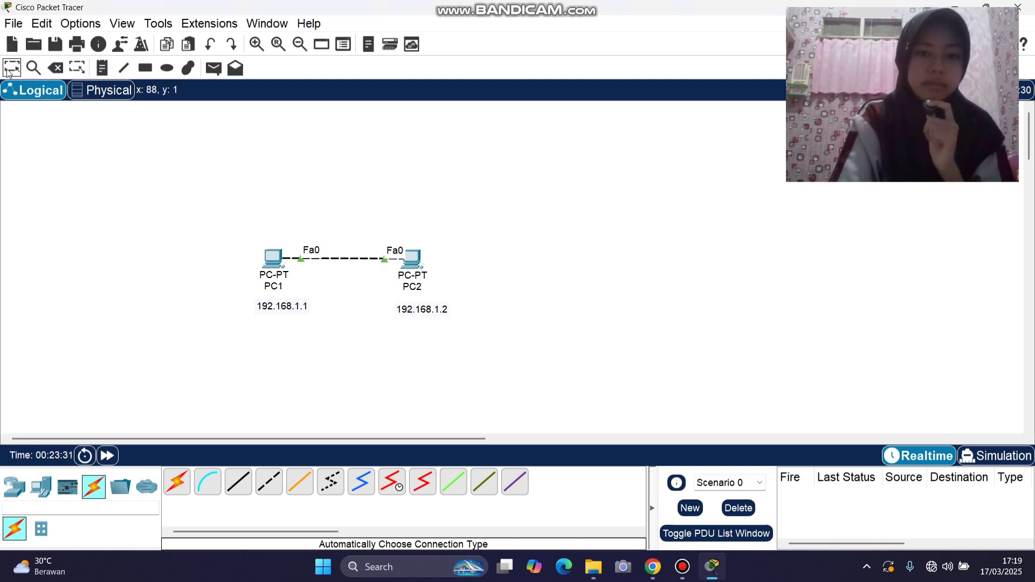
click(431, 315)
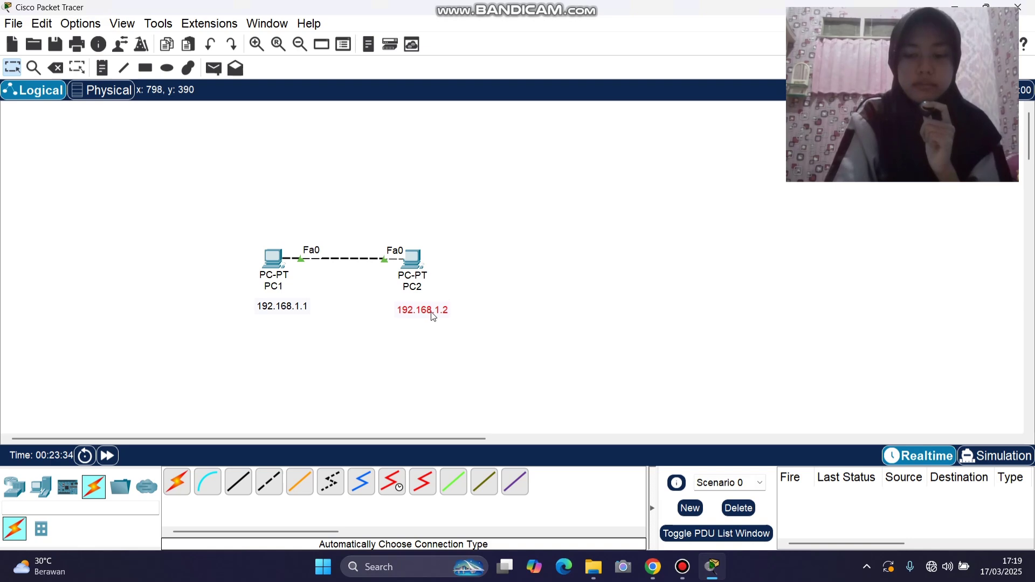
Configure PC1 with the static IPv4 address 192.168.1.1 and subnet mask 255.255.255.0.
double_click(272, 258)
click(483, 141)
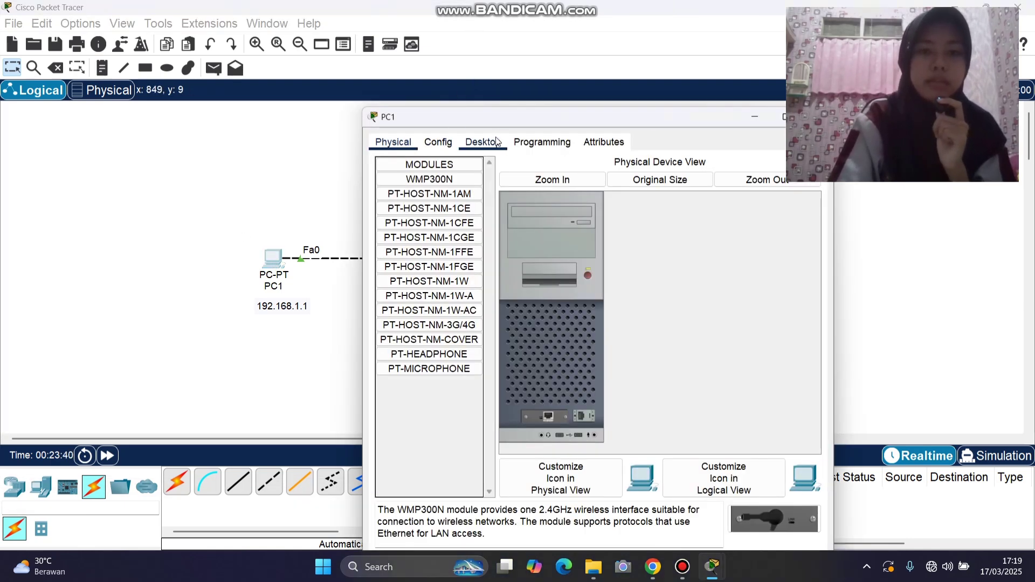
click(422, 193)
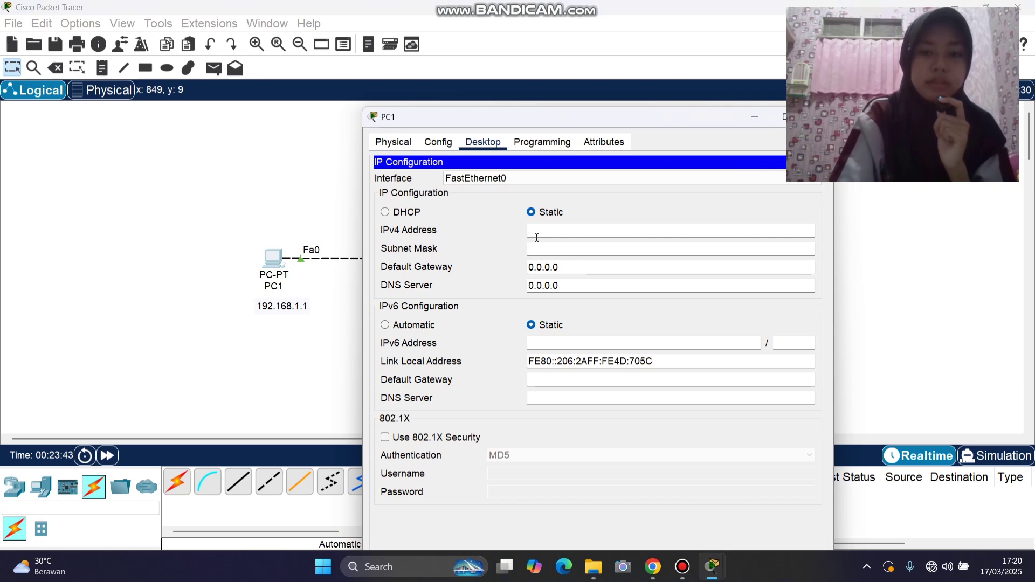
text(192.168.1.1)
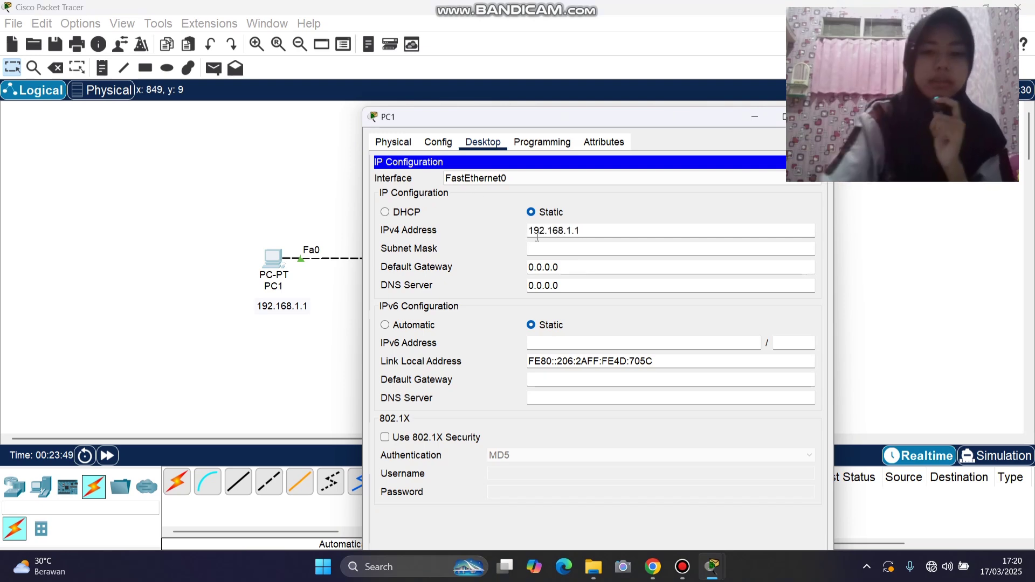
click(546, 250)
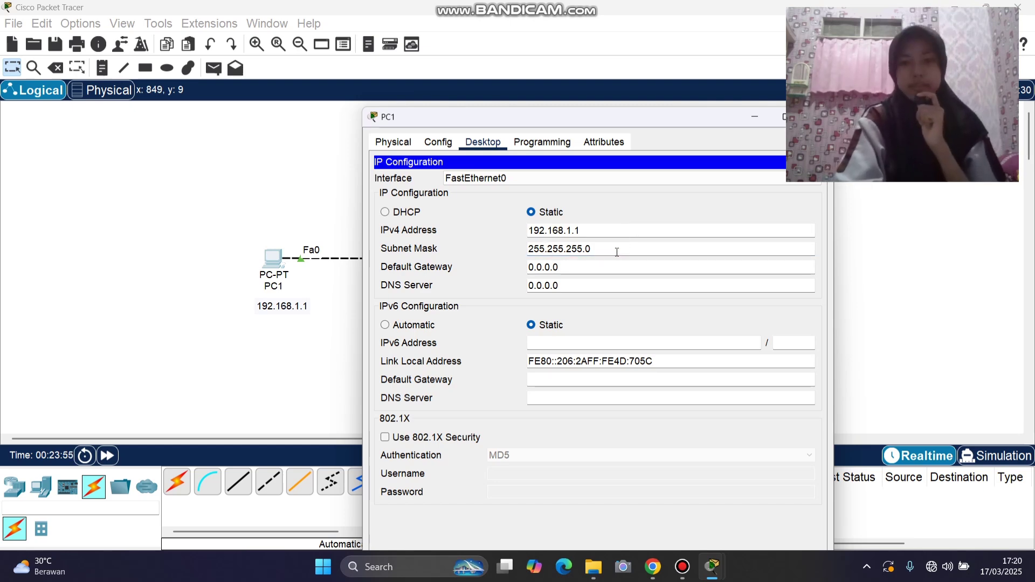
click(817, 116)
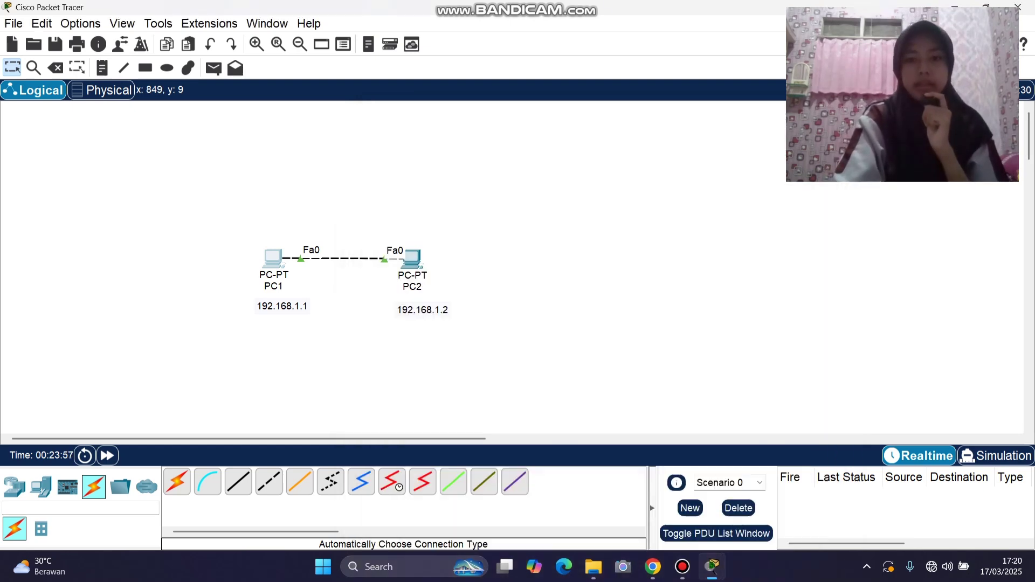
Configure PC2 with the static IPv4 address 192.168.1.2 and subnet mask 255.255.255.0.
click(412, 257)
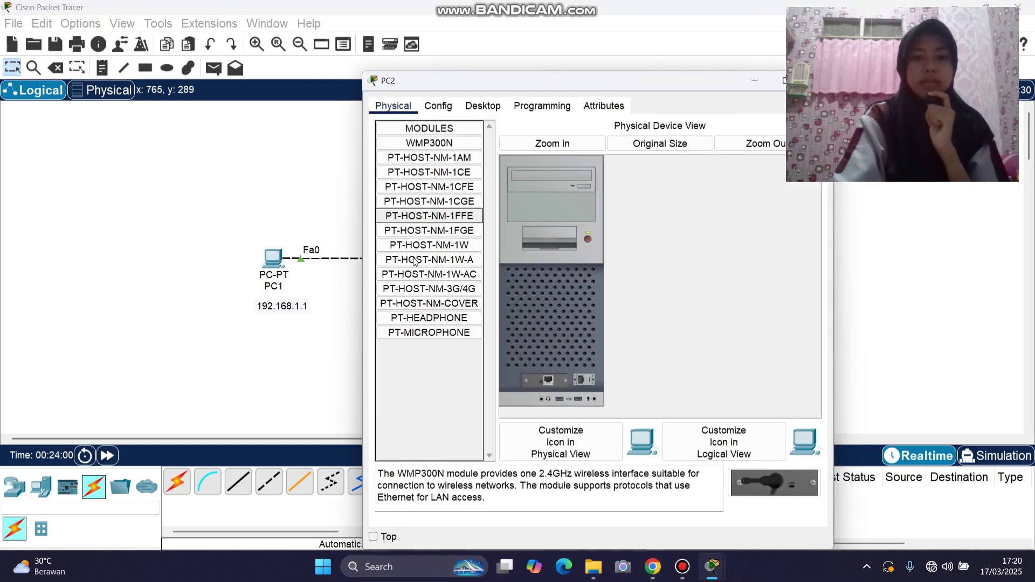
click(483, 105)
click(414, 151)
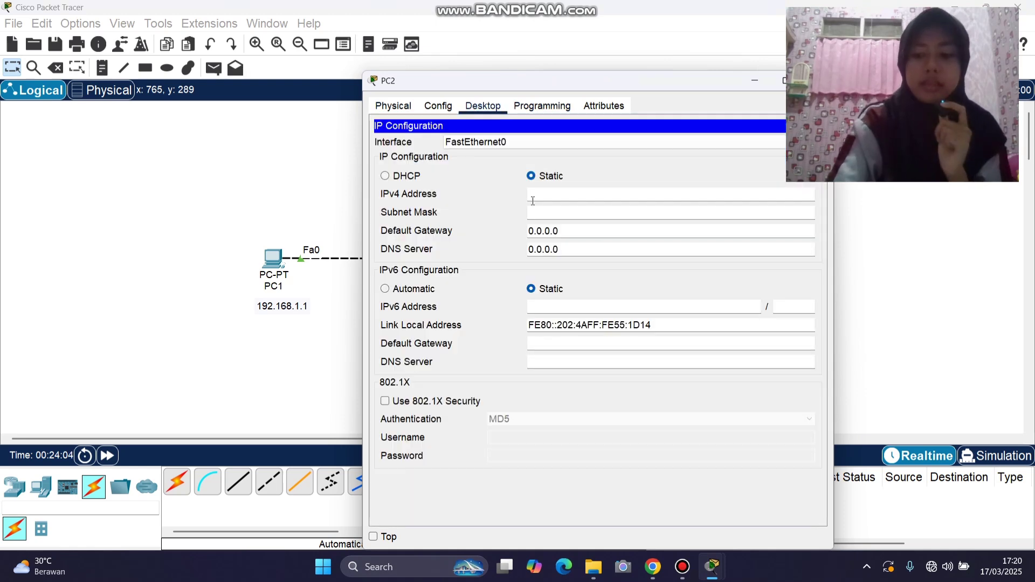
text(192.168.1.2)
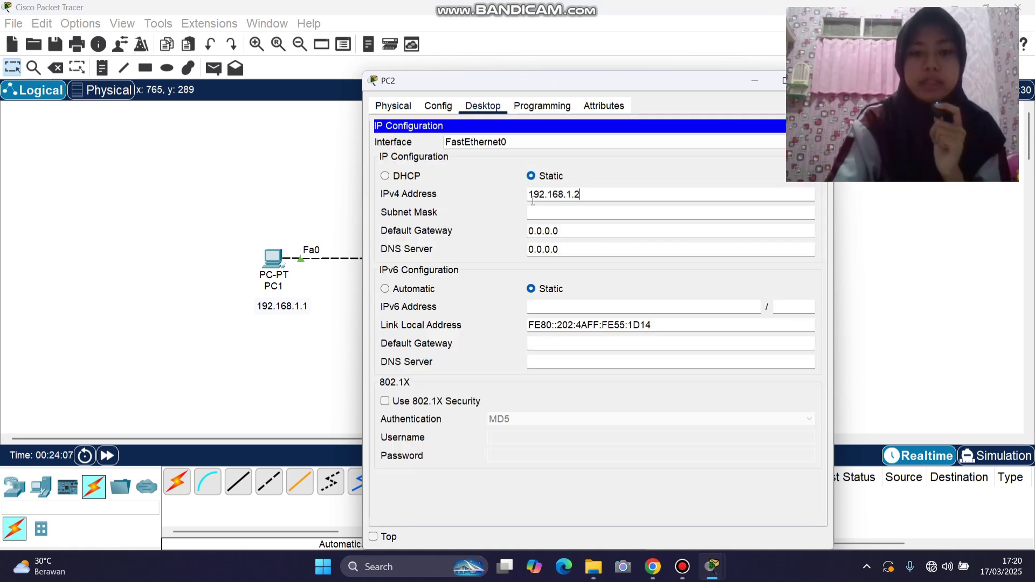
click(545, 212)
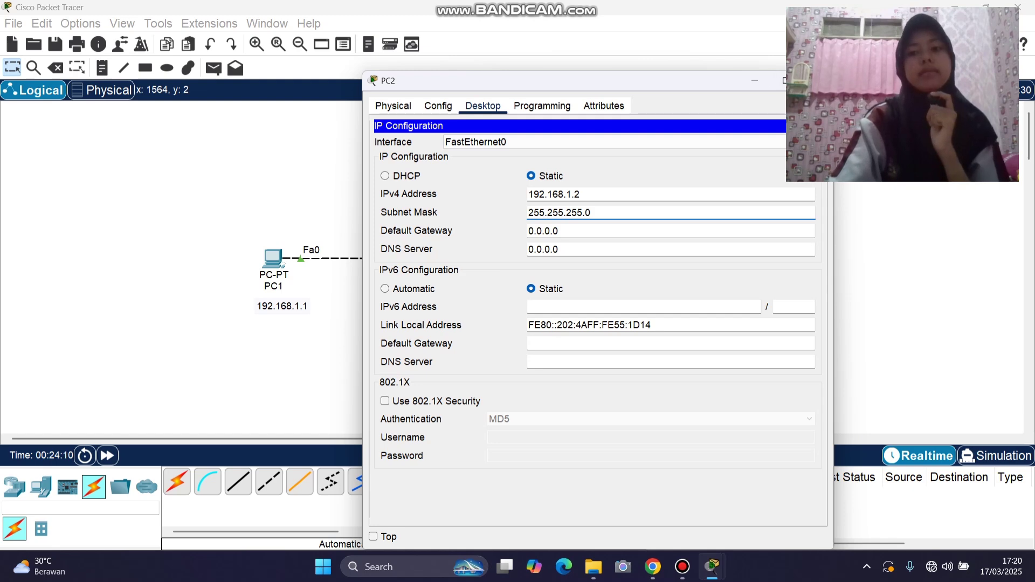
click(815, 80)
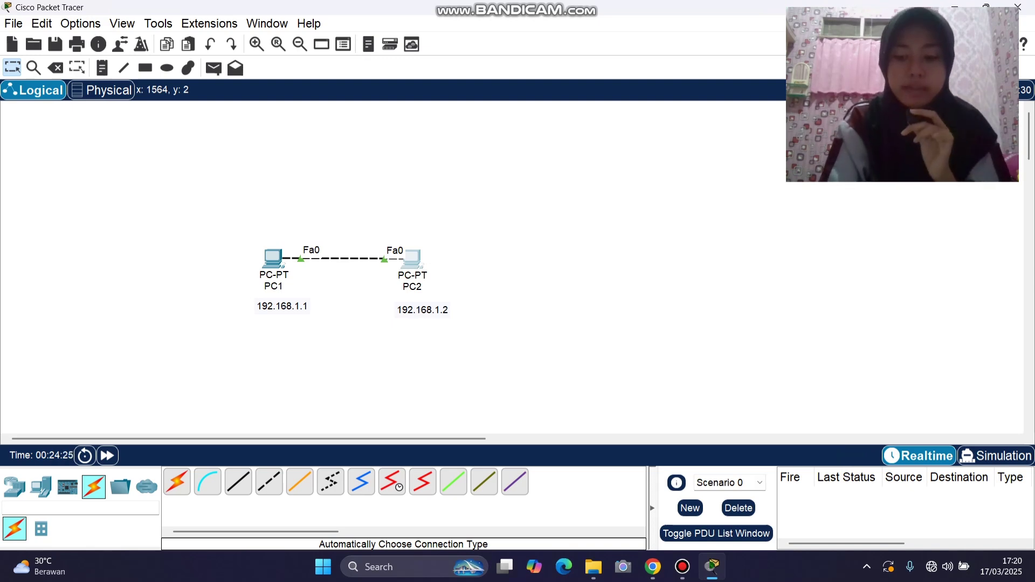
Switch to simulation mode and add a simple PDU from PC1 to PC2.
click(994, 458)
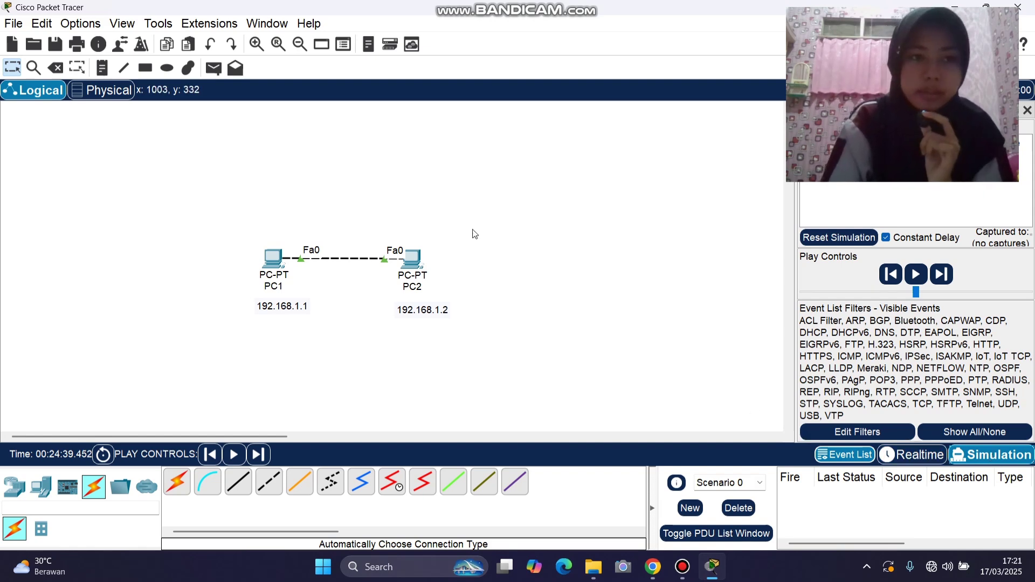
click(214, 69)
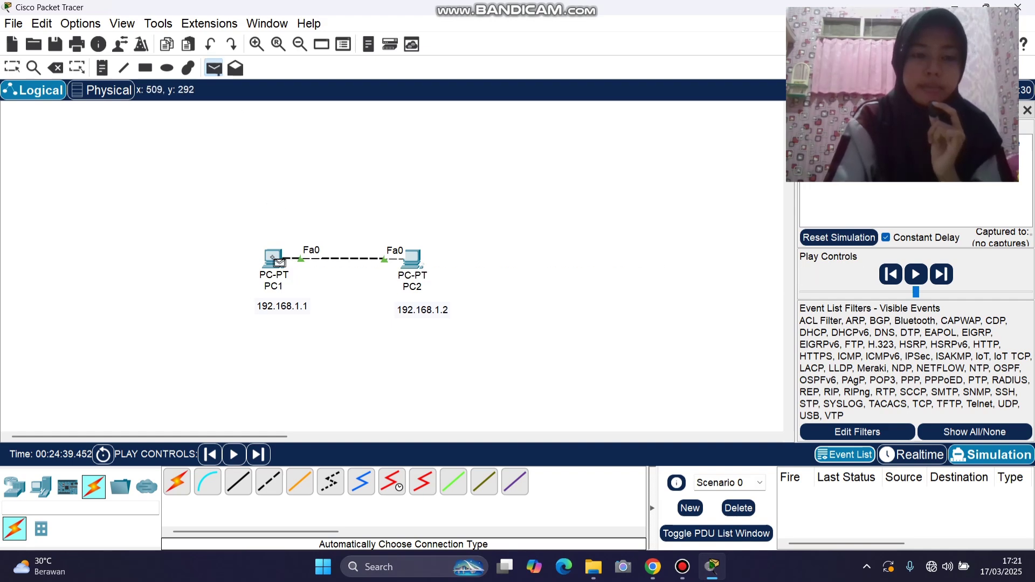
click(279, 263)
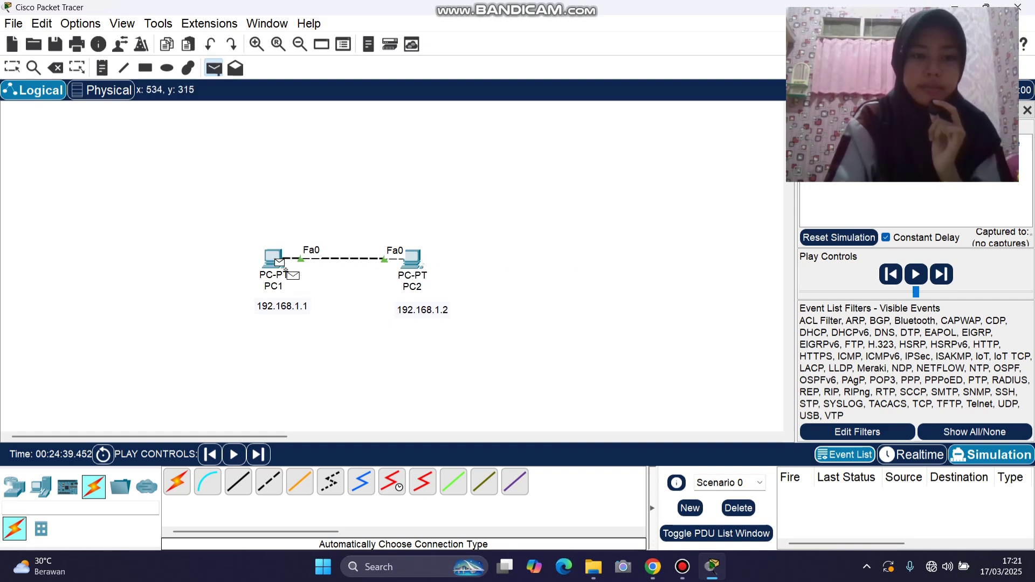
click(410, 261)
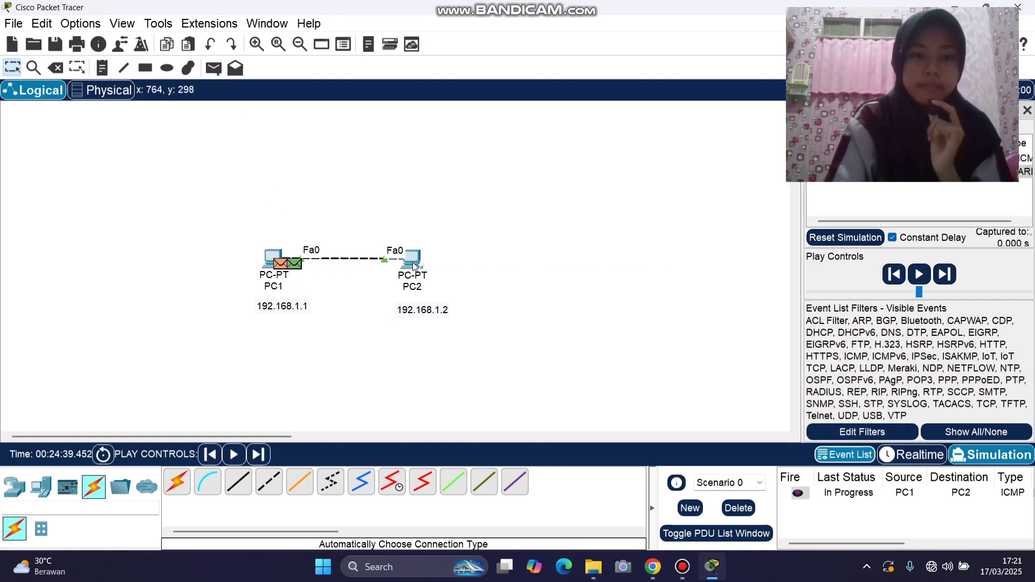
Examine the OSI model details of the outbound ARP PDU at PC1, and close its information window.
click(297, 266)
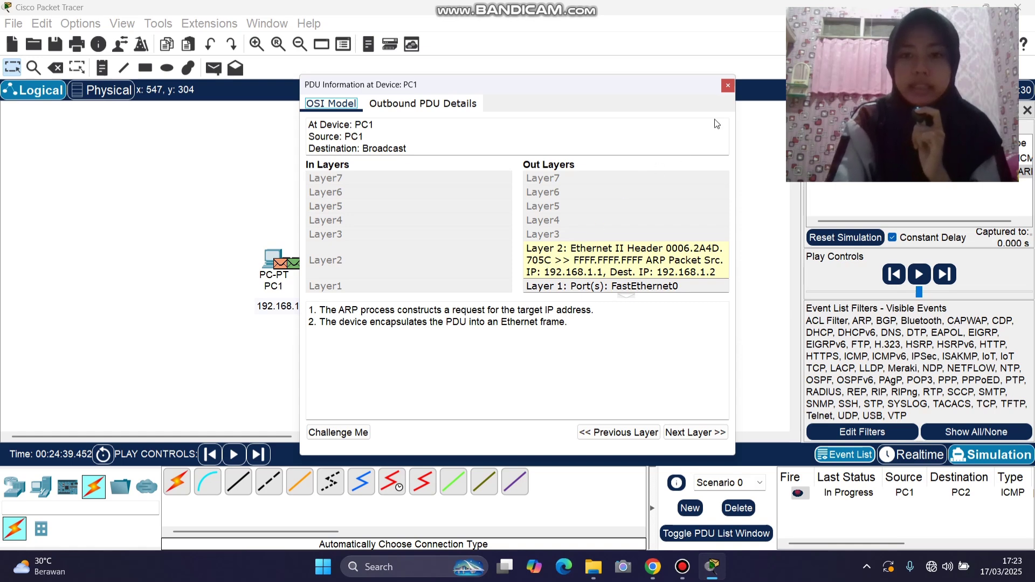
click(728, 86)
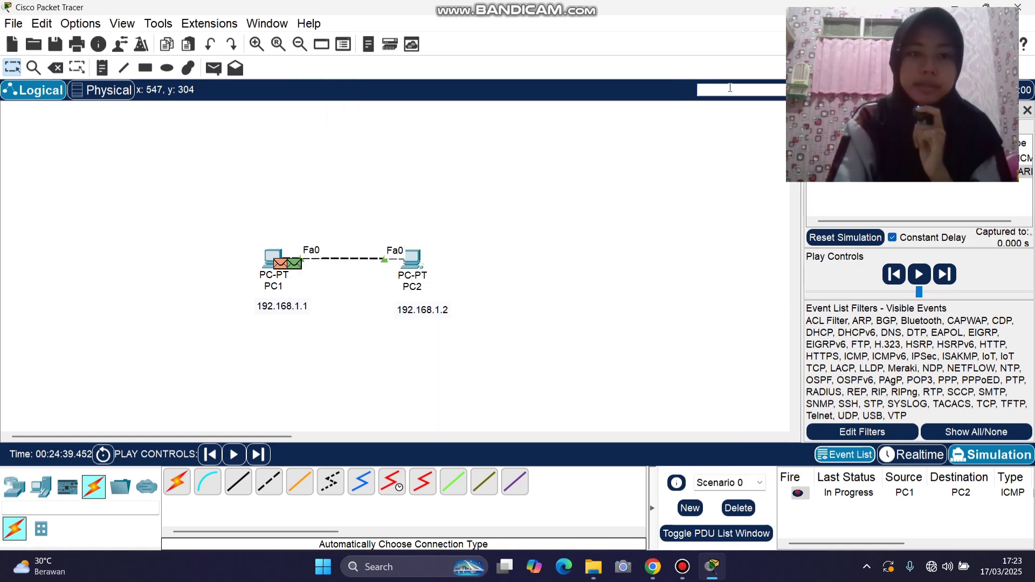
Open PC1's command prompt and run ipconfig /all.
click(275, 255)
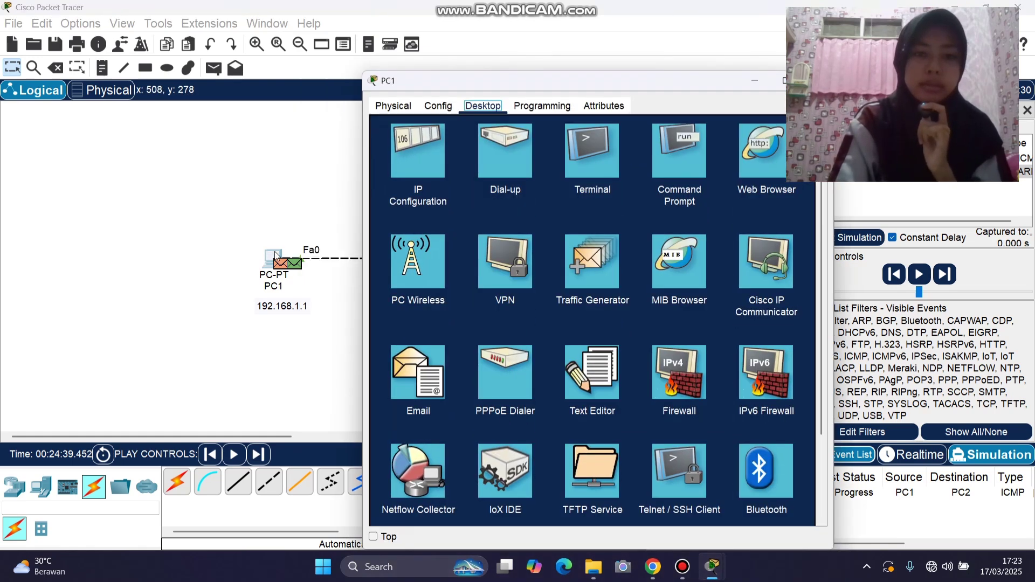
click(673, 135)
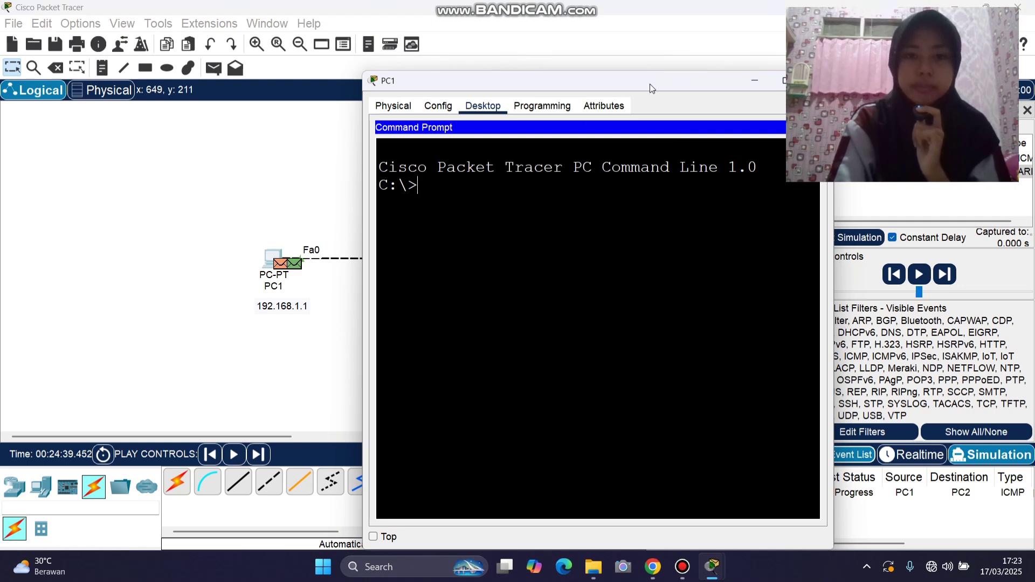
drag(655, 83, 437, 69)
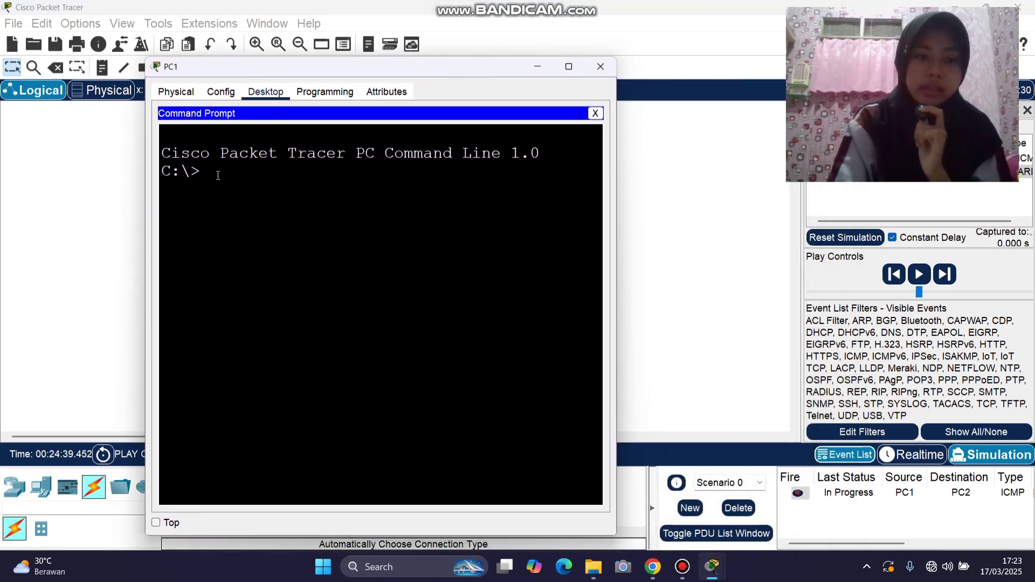
text(ipc)
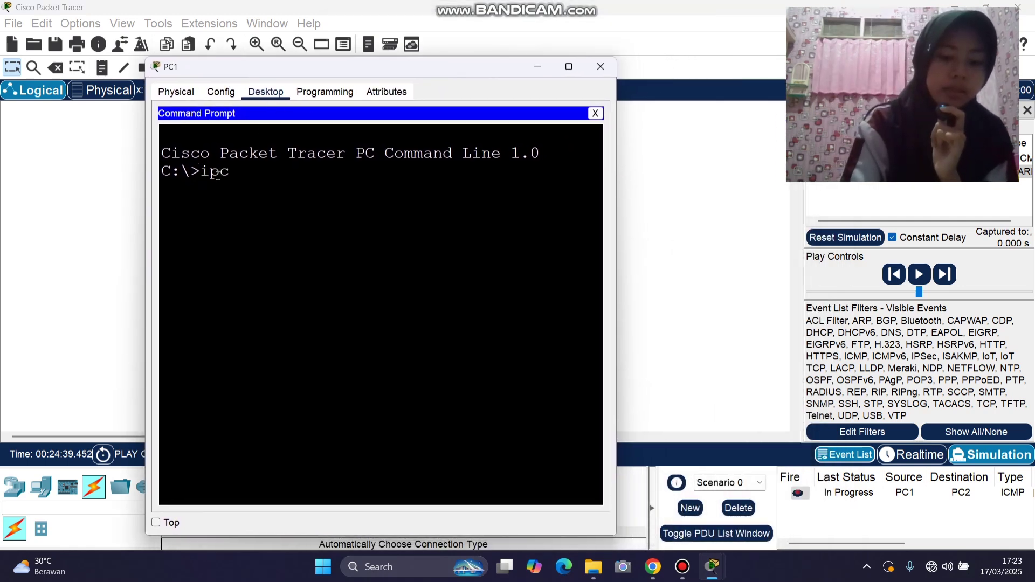
text(onfi)
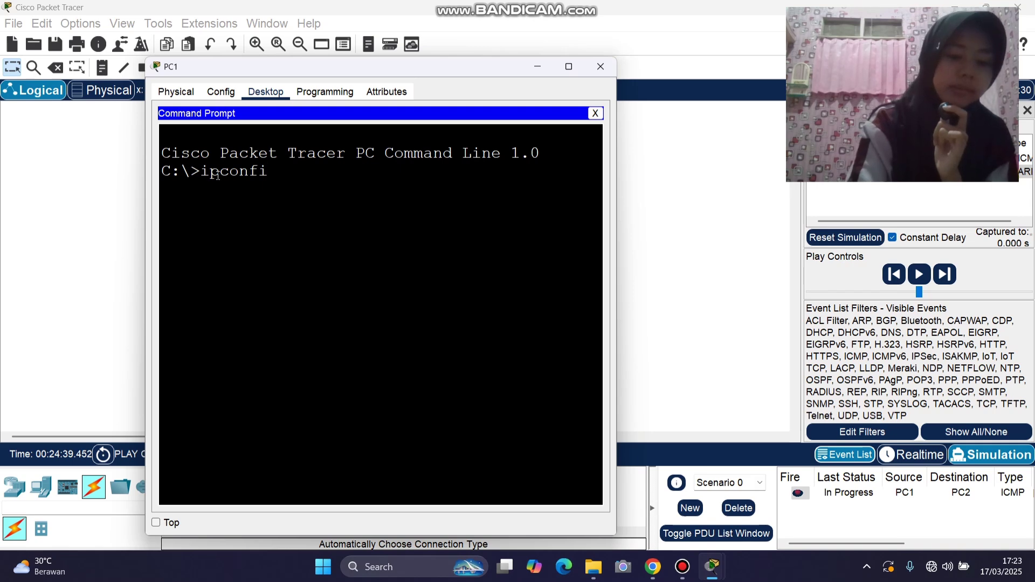
text(g /a)
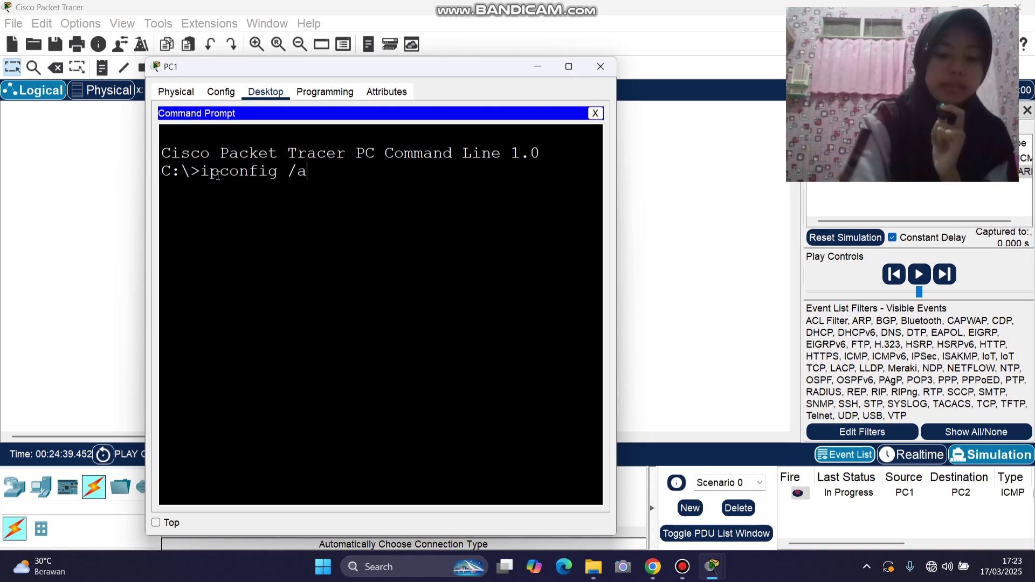
text(ll)
key(Return)
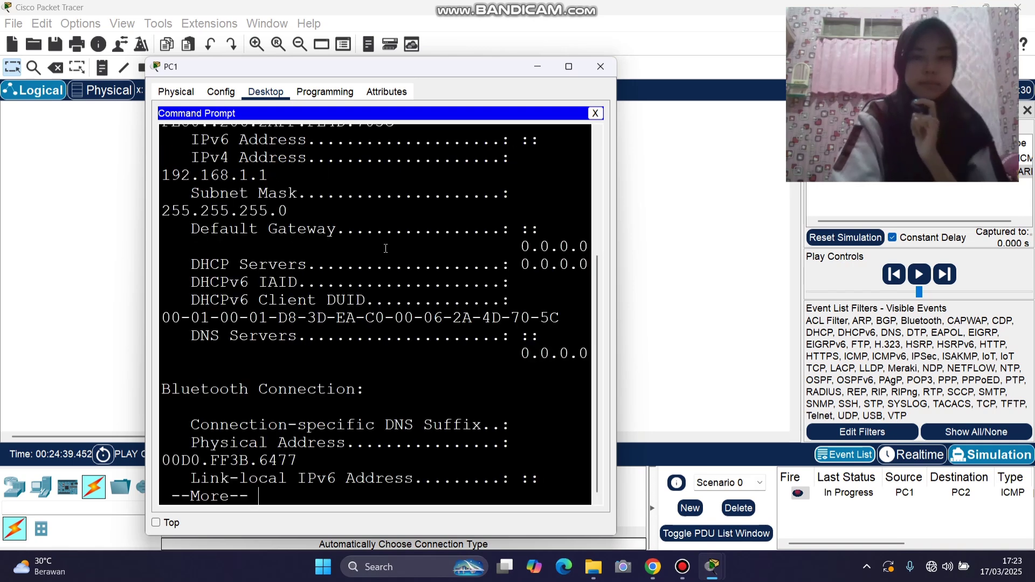
Widen PC1's window, highlight the FastEthernet0 physical address in the ipconfig output, and minimize the window.
scroll(386, 248, up, 4)
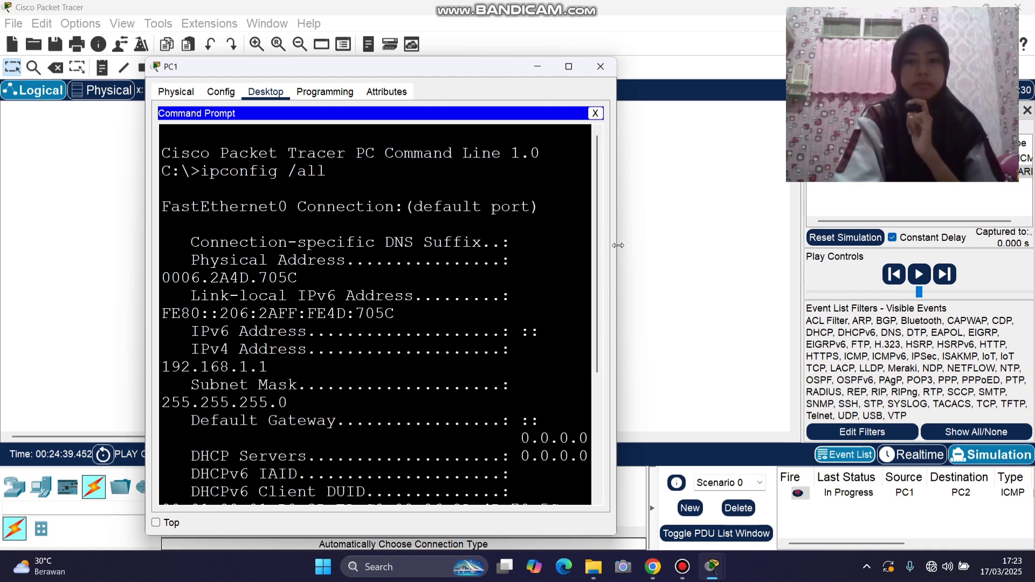
drag(618, 245, 857, 258)
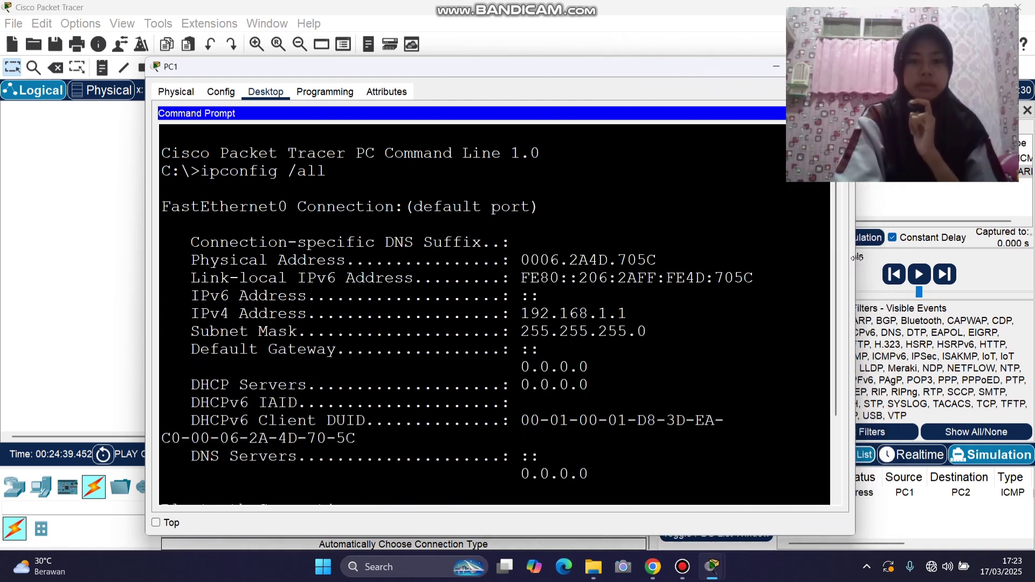
drag(657, 261, 522, 259)
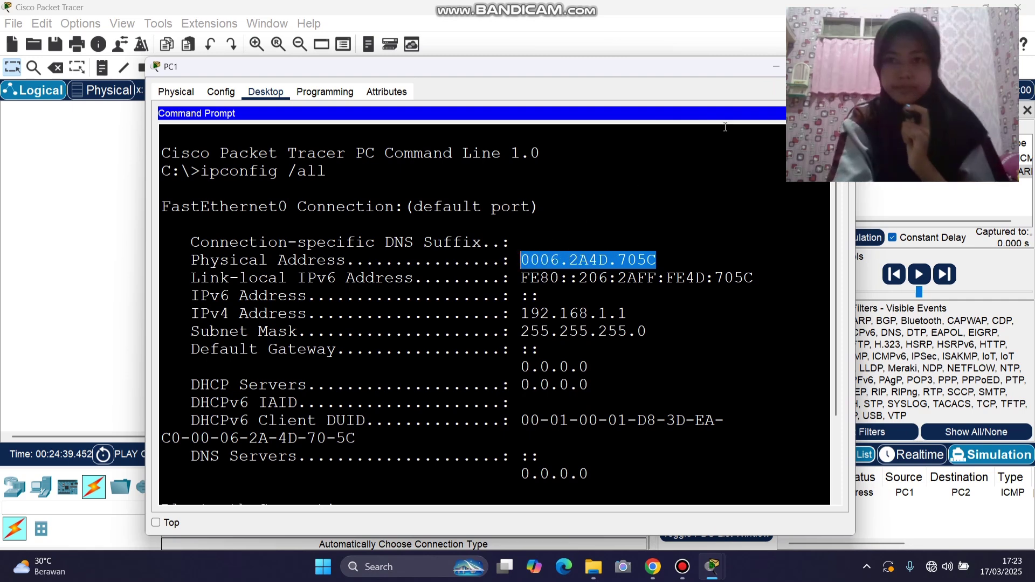
click(776, 65)
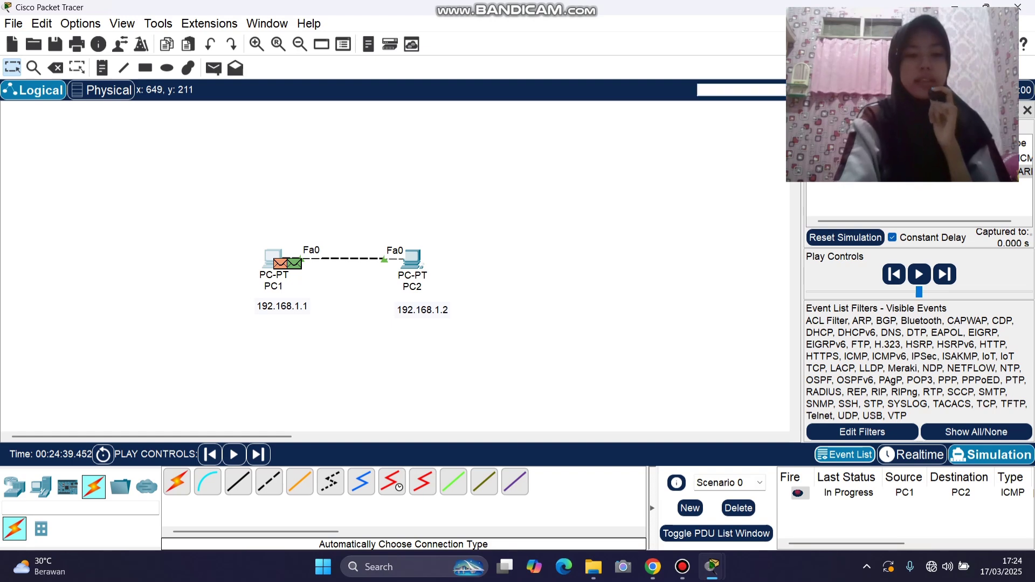
Advance the simulation by one event and examine the OSI layers of the ARP PDU at PC2.
click(259, 455)
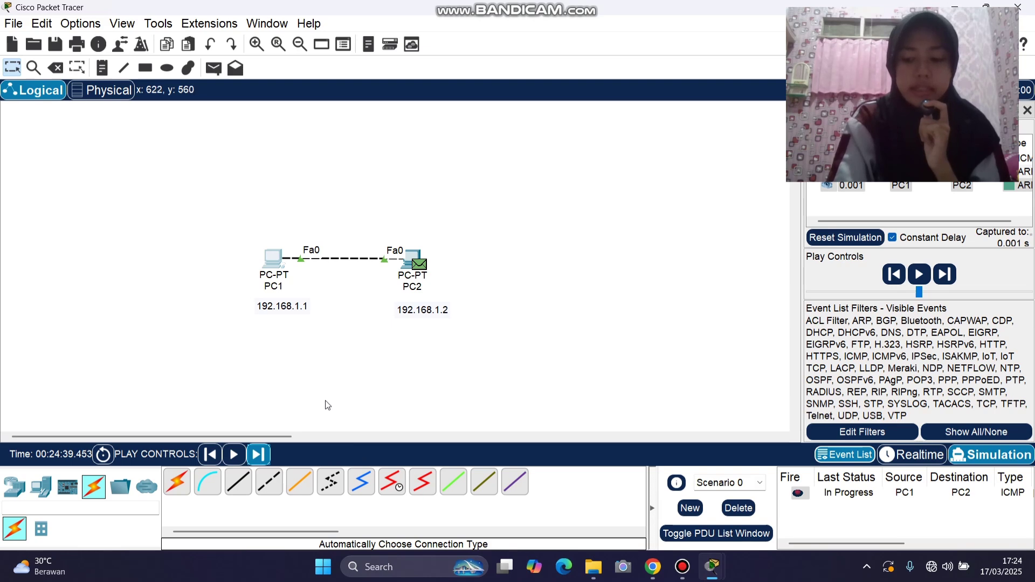
click(420, 264)
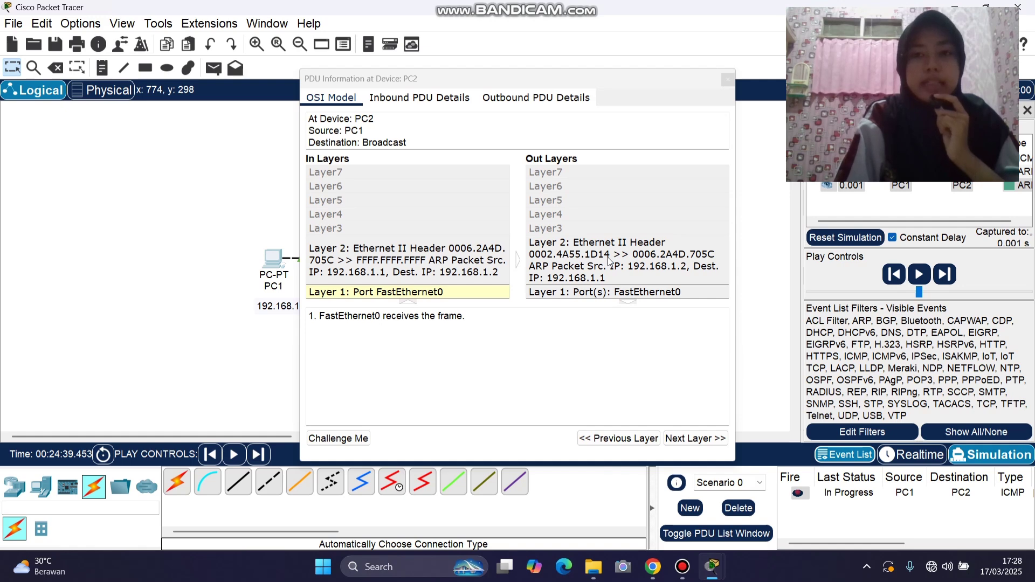
click(726, 81)
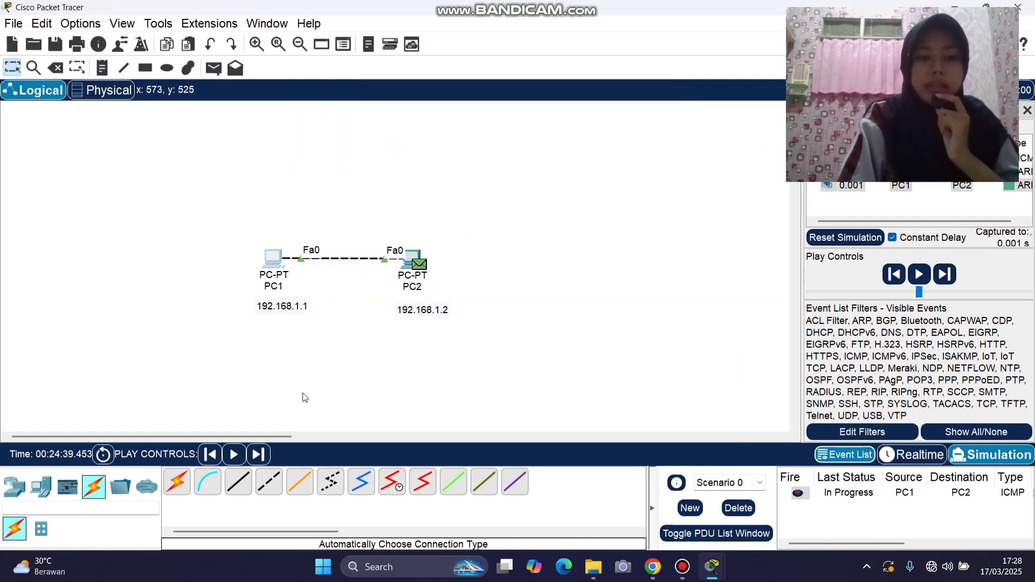
Advance the simulation by three more events to bring the ICMP reply back to PC1.
click(263, 456)
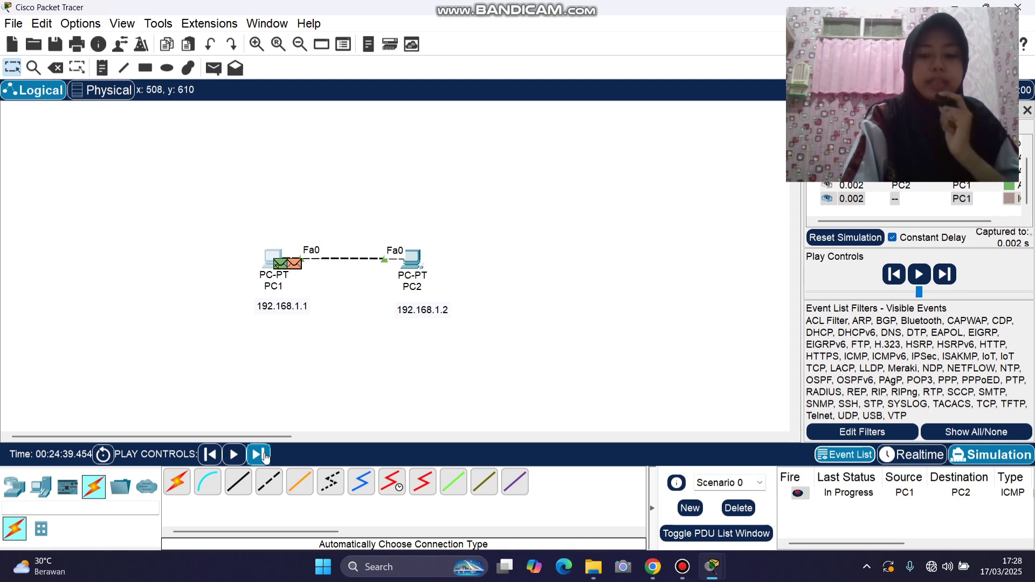
click(265, 457)
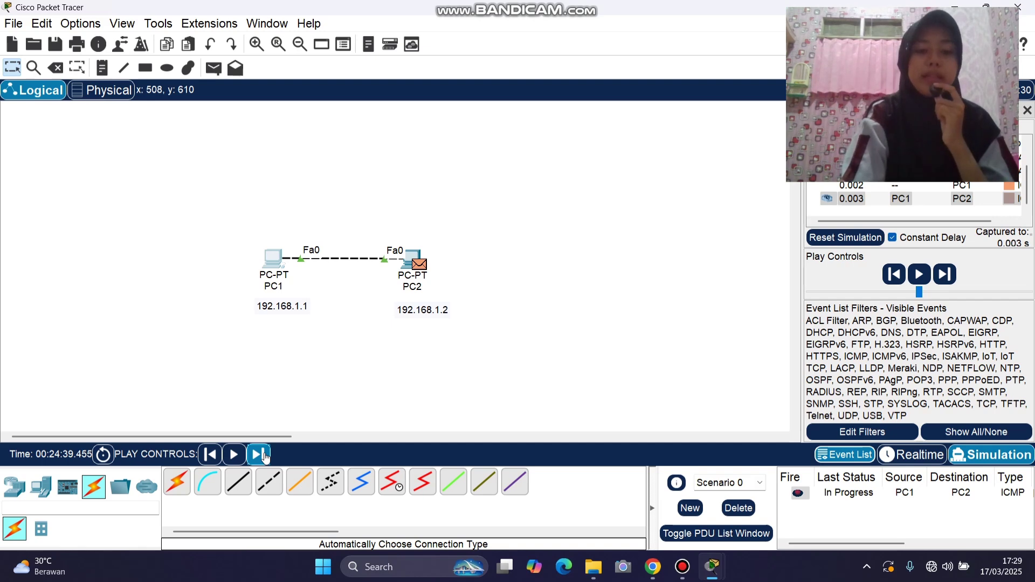
click(265, 457)
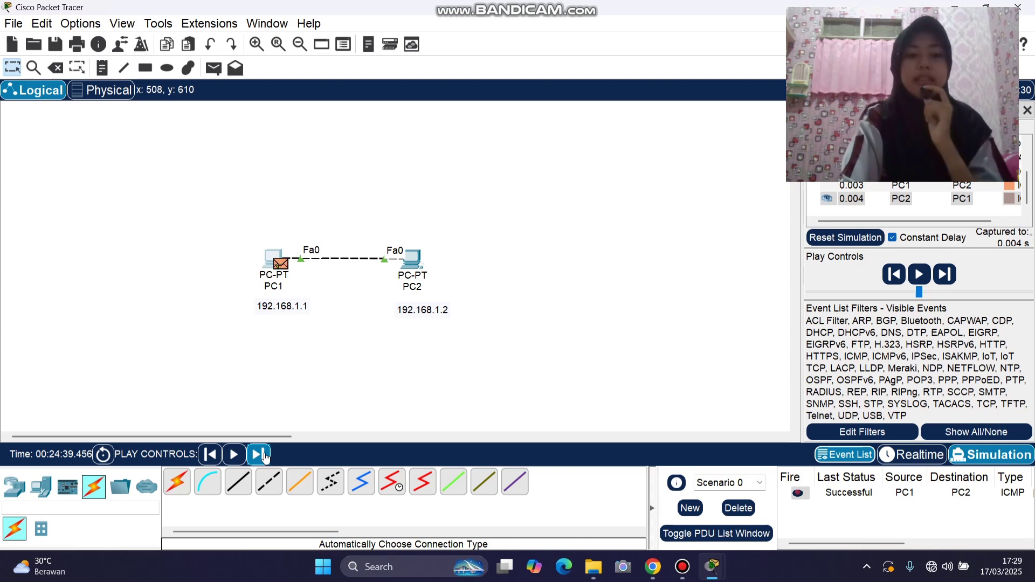
Finish the paged ipconfig output in PC1's command prompt and run arp -a.
click(268, 256)
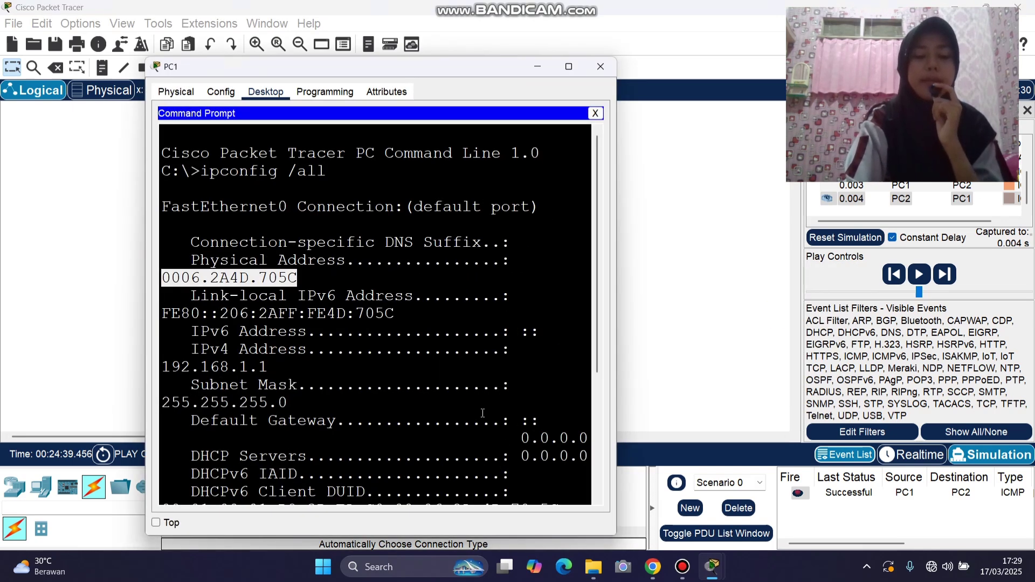
scroll(471, 449, down, 4)
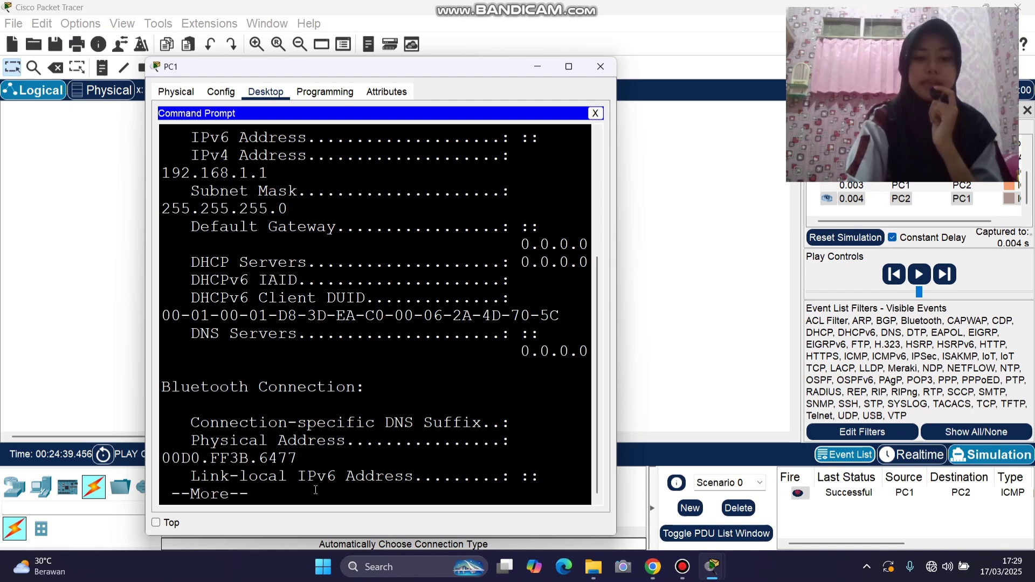
key(space)
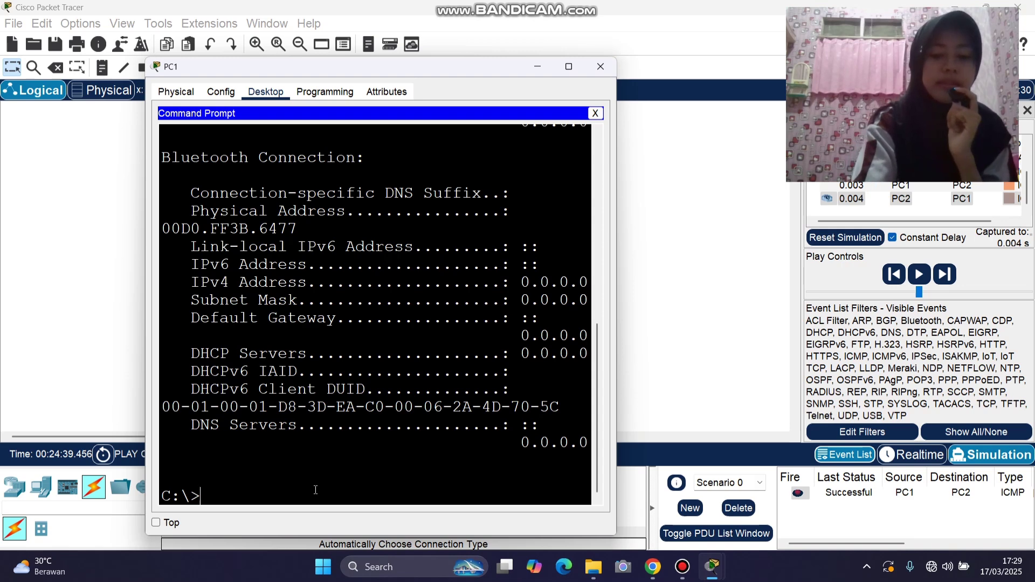
text(arp)
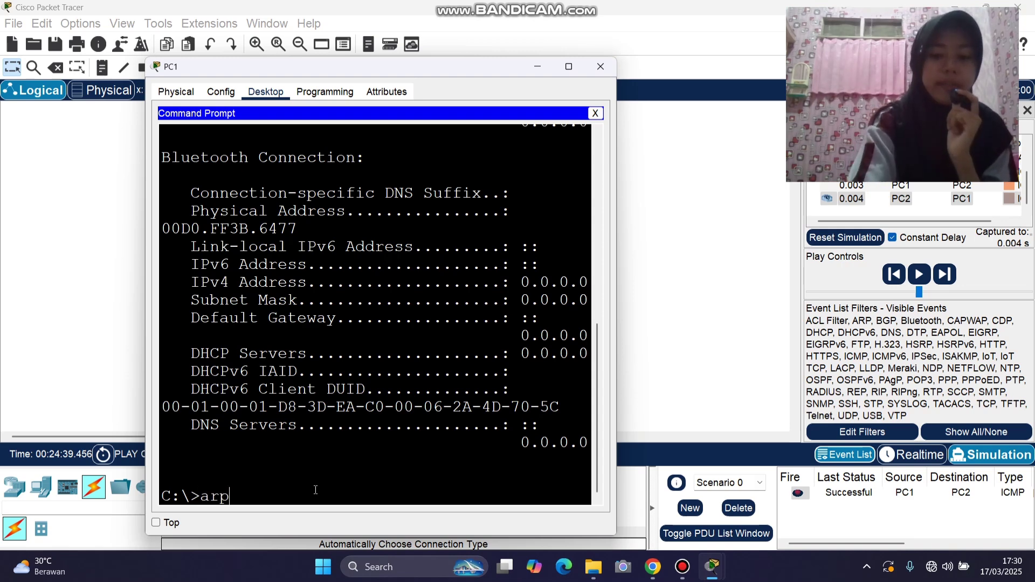
text( -a)
key(Return)
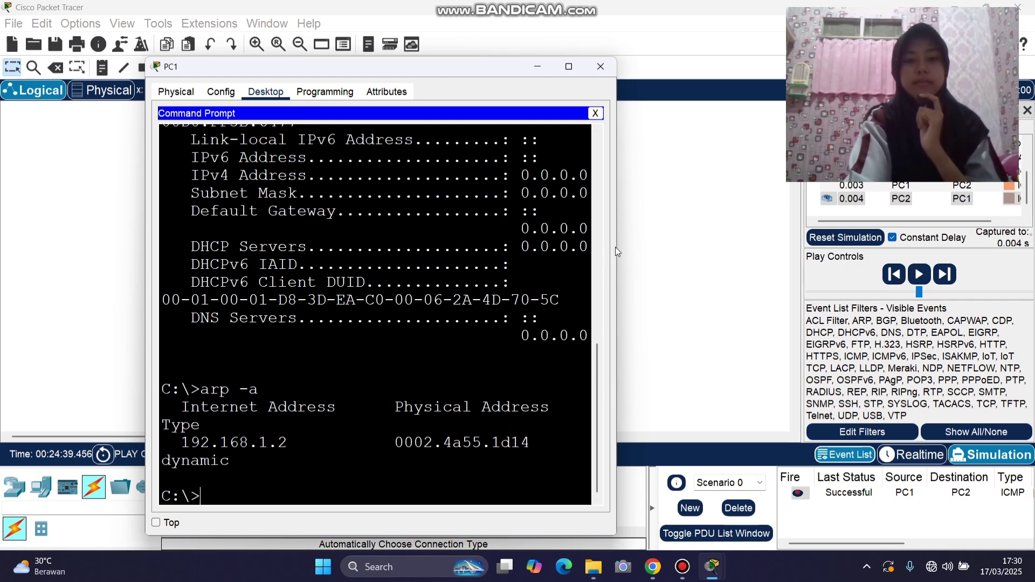
Enlarge PC1's command prompt window to examine the ARP table entry, and minimize the window.
drag(608, 299, 772, 296)
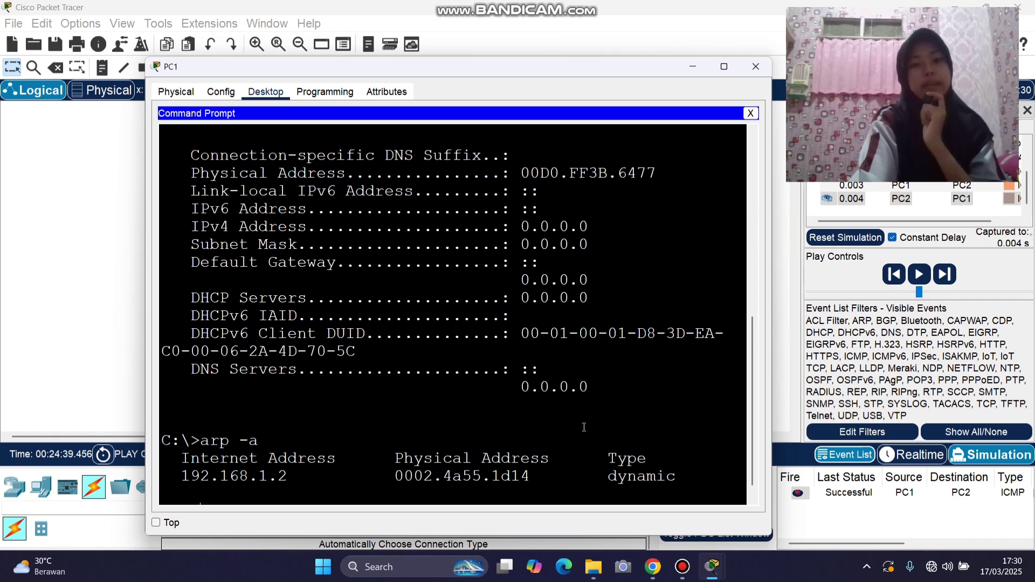
drag(657, 66, 483, 60)
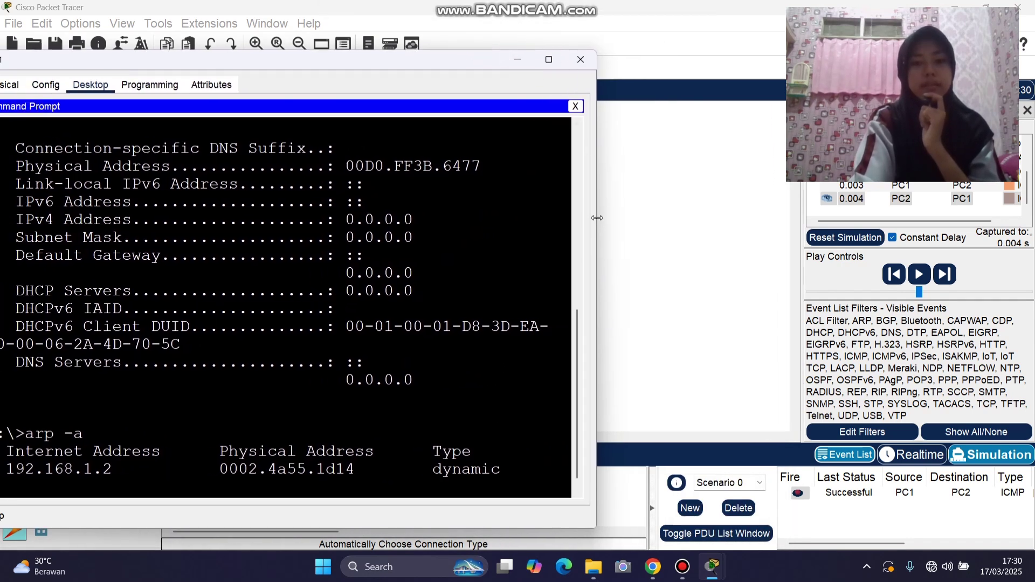
drag(596, 147, 515, 147)
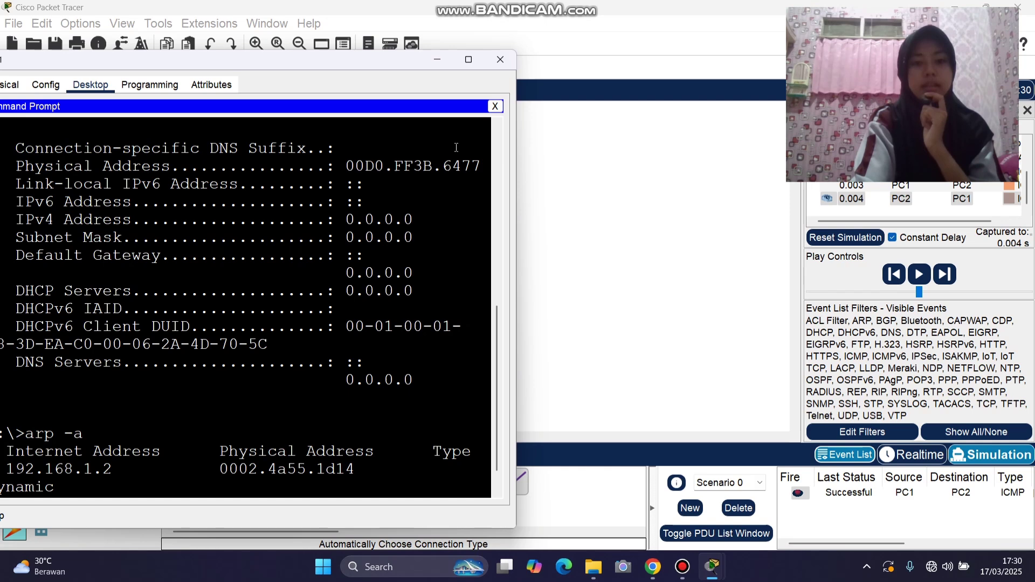
click(436, 56)
Run ipconfig /all in PC2's command prompt and widen the window to show the FastEthernet0 physical address.
click(413, 262)
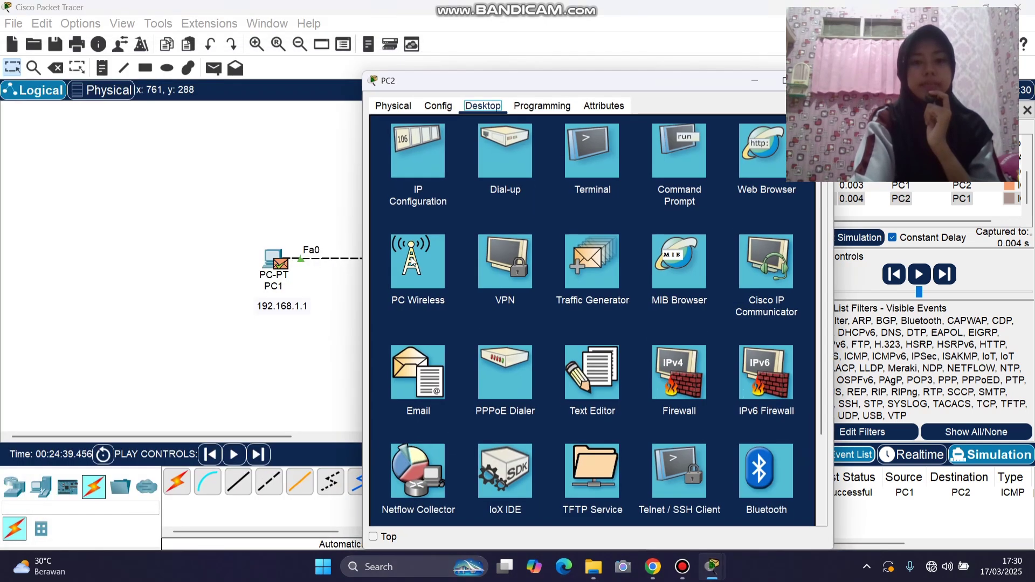
click(684, 157)
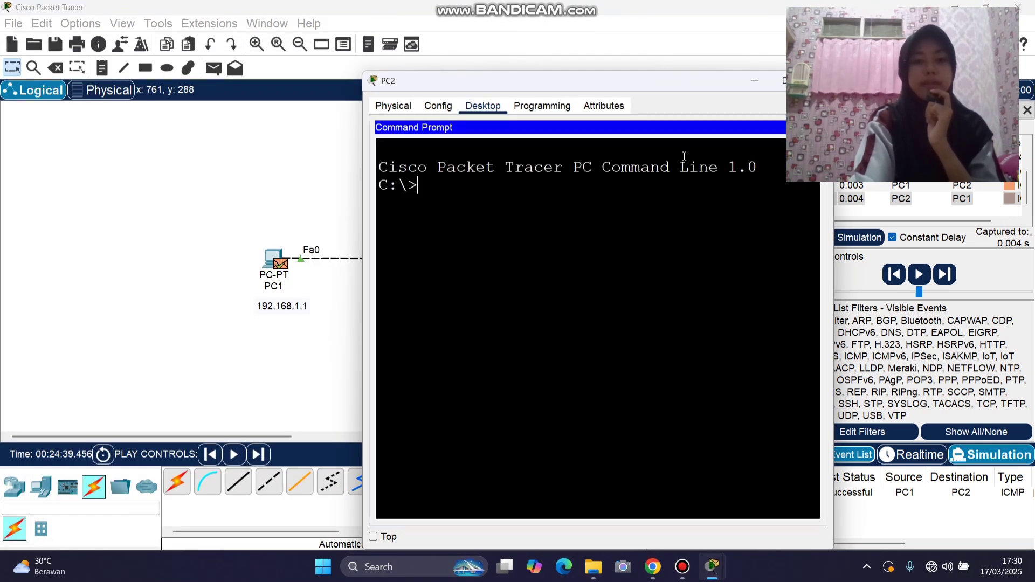
text(ipc)
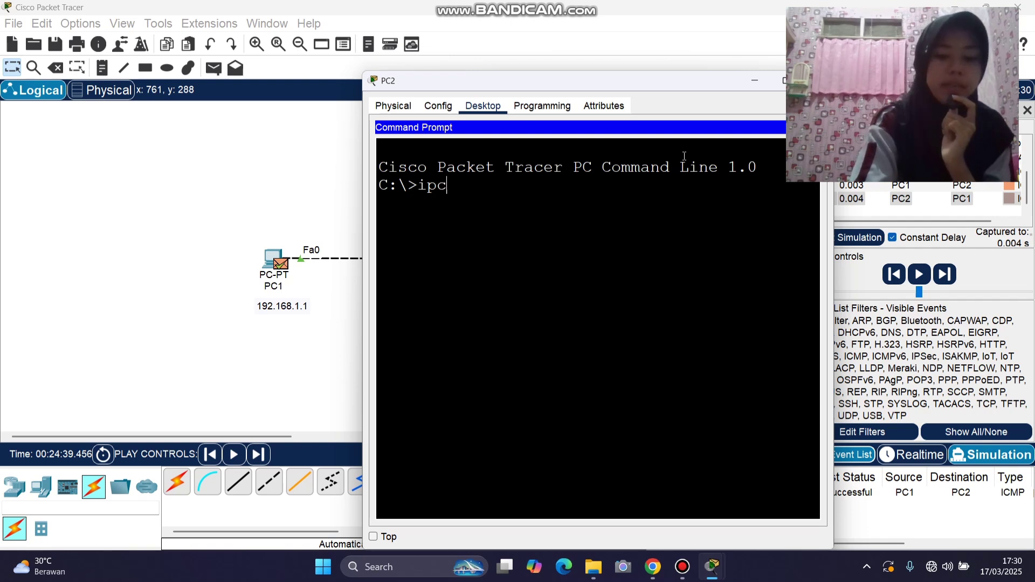
text(onfig)
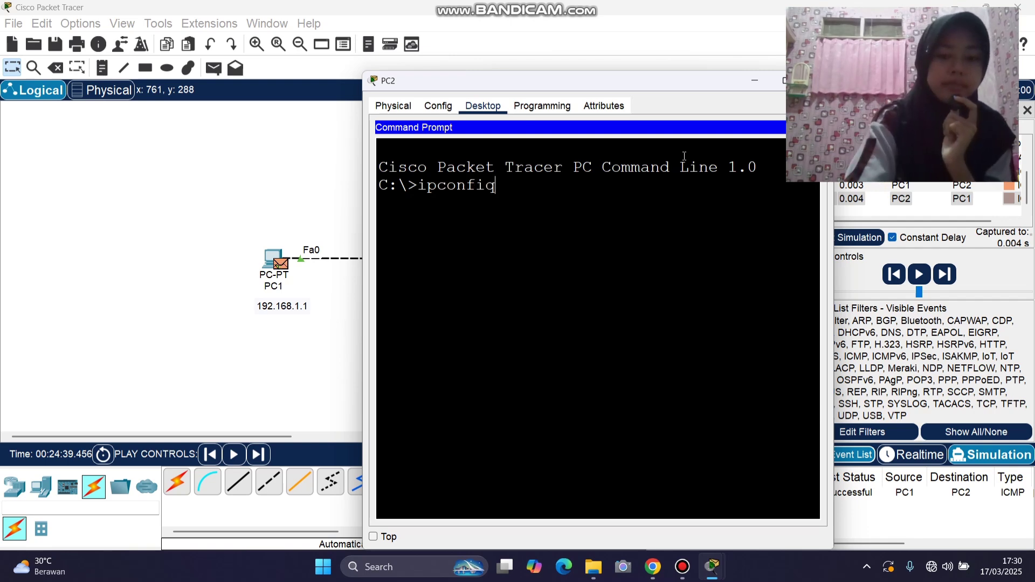
key(BackSpace)
text(g /a)
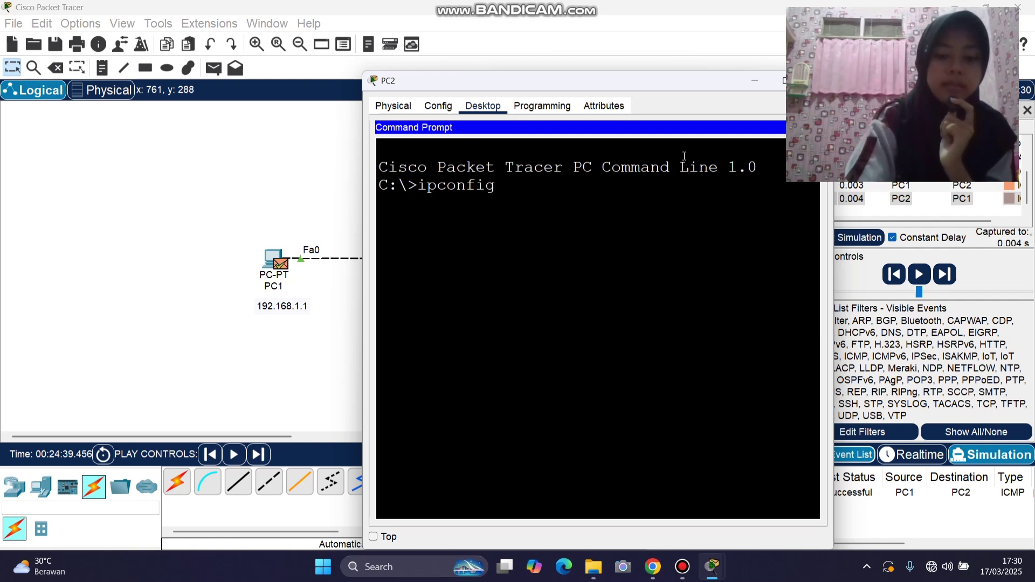
text(ll)
key(Return)
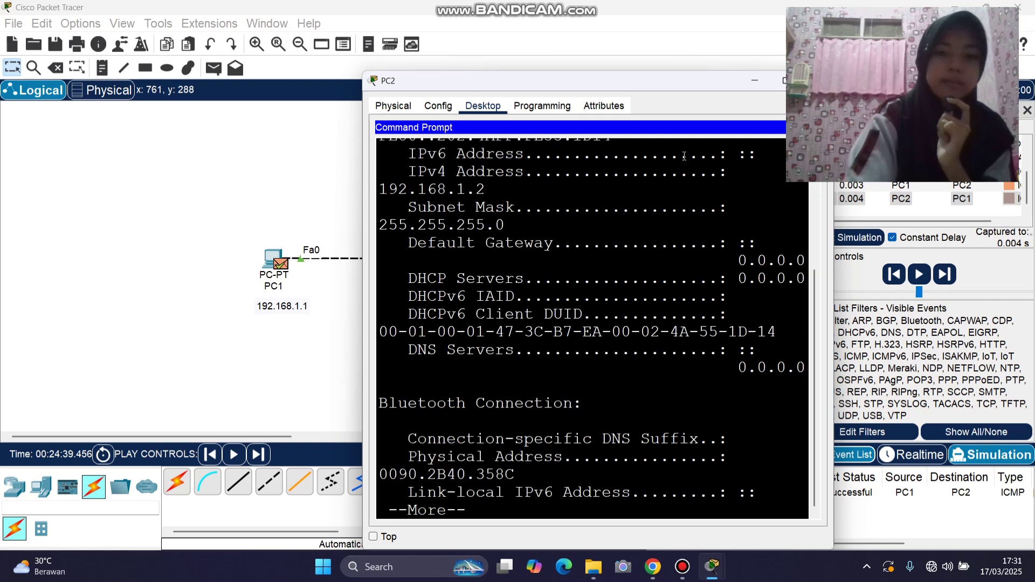
scroll(683, 156, up, 3)
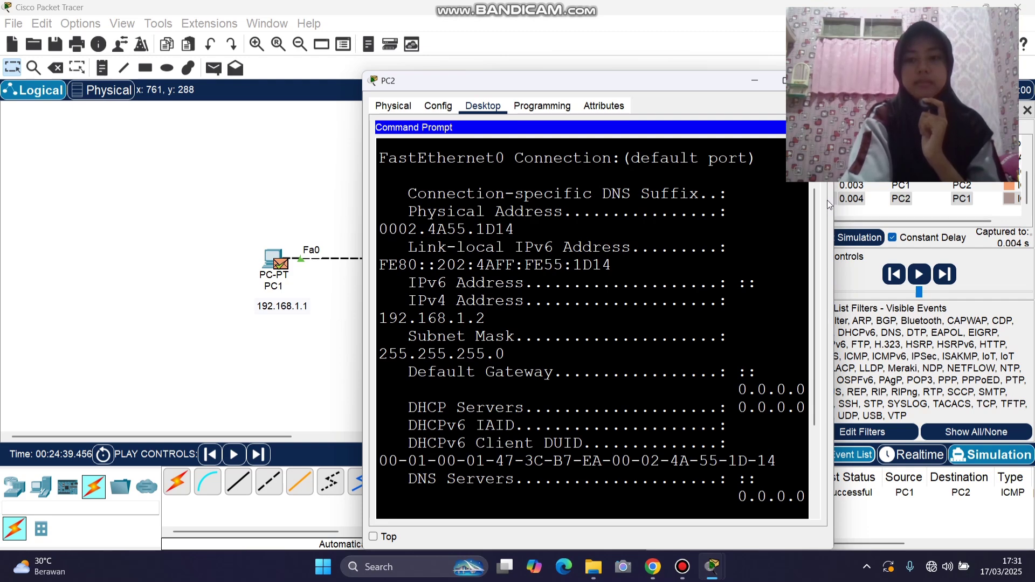
drag(835, 193, 937, 194)
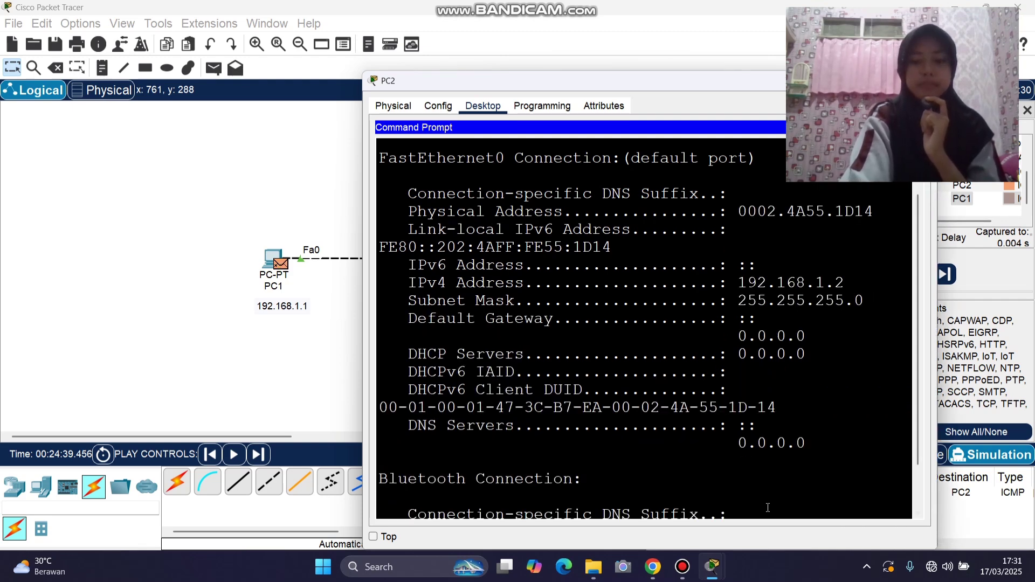
Compare the ARP entry in PC1's widened command prompt with PC2's FastEthernet0 physical address, and close both PC windows.
mouse_move(719, 544)
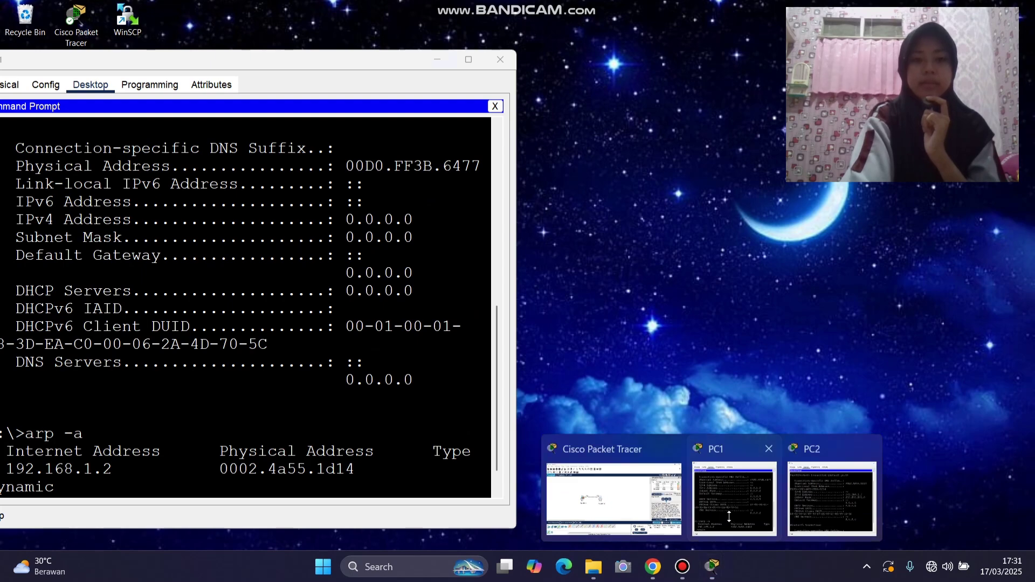
click(729, 516)
scroll(248, 258, down, 15)
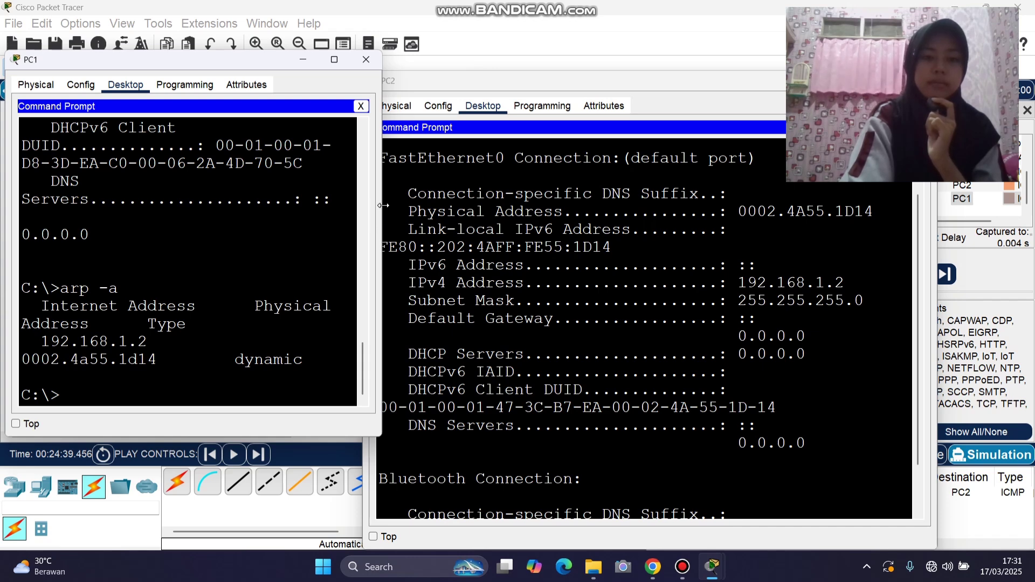
drag(383, 207, 488, 215)
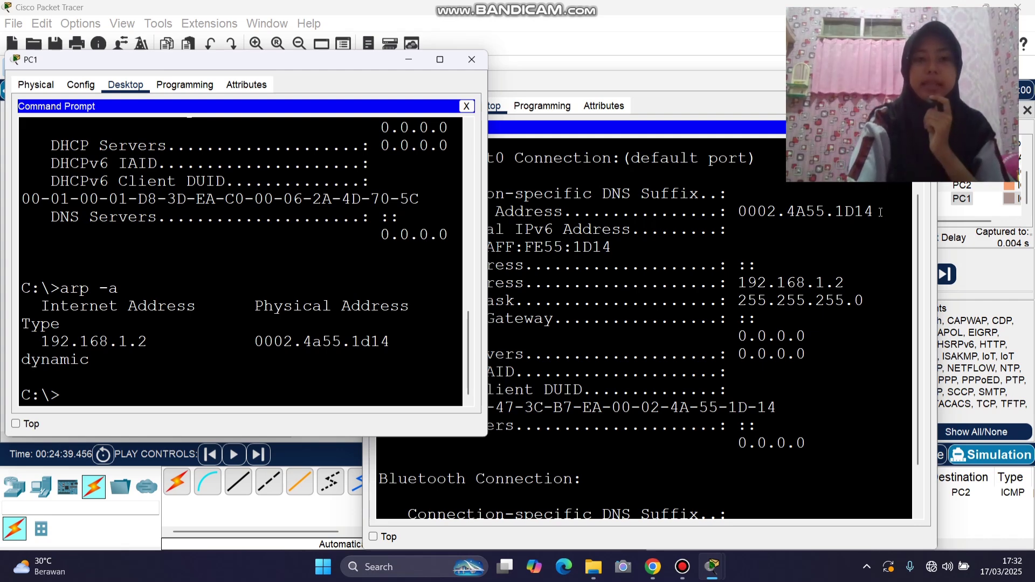
click(476, 63)
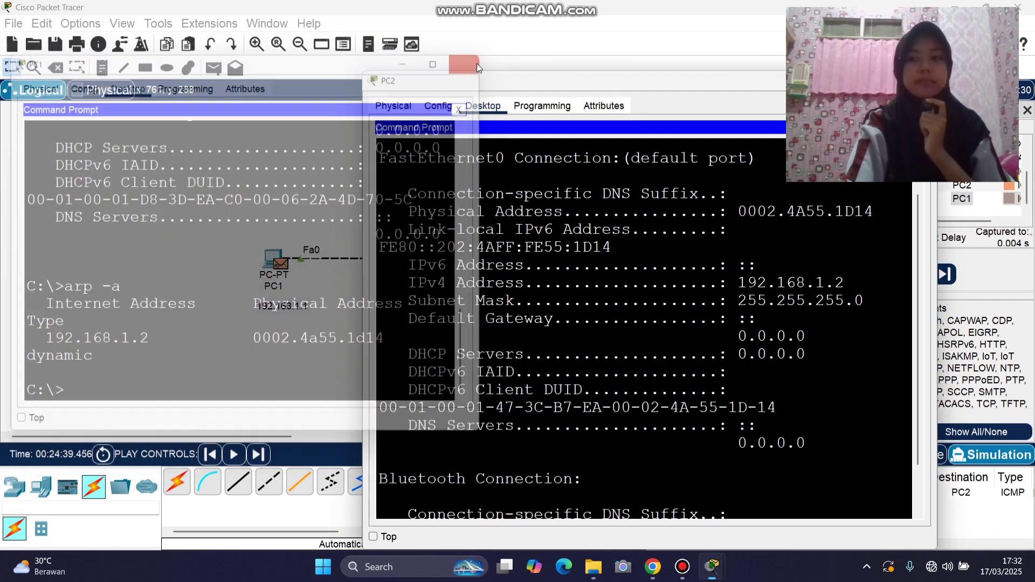
click(923, 80)
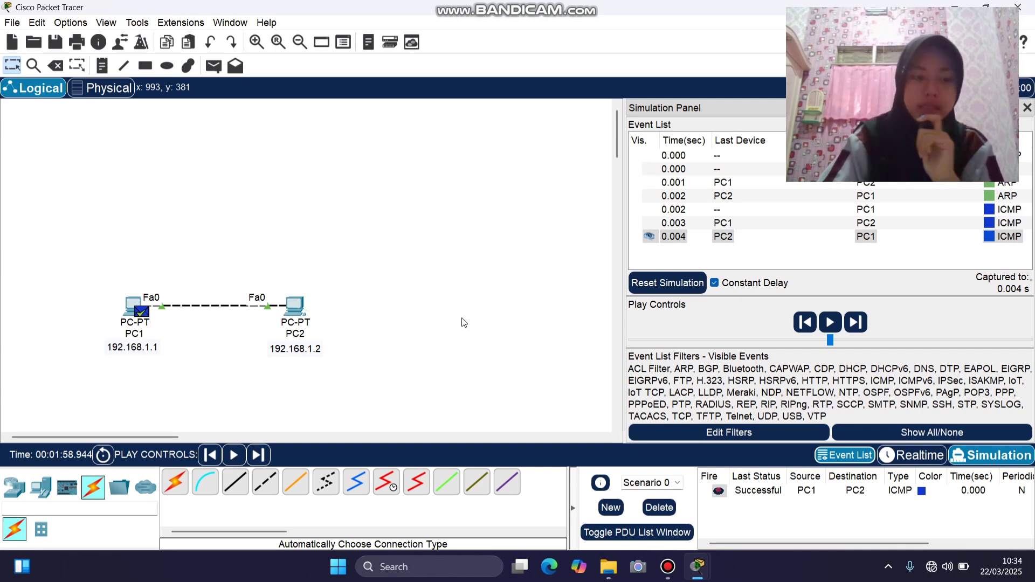
Add a 2960 switch above PC2 and a third PC to the right of PC2 in the workspace.
click(23, 490)
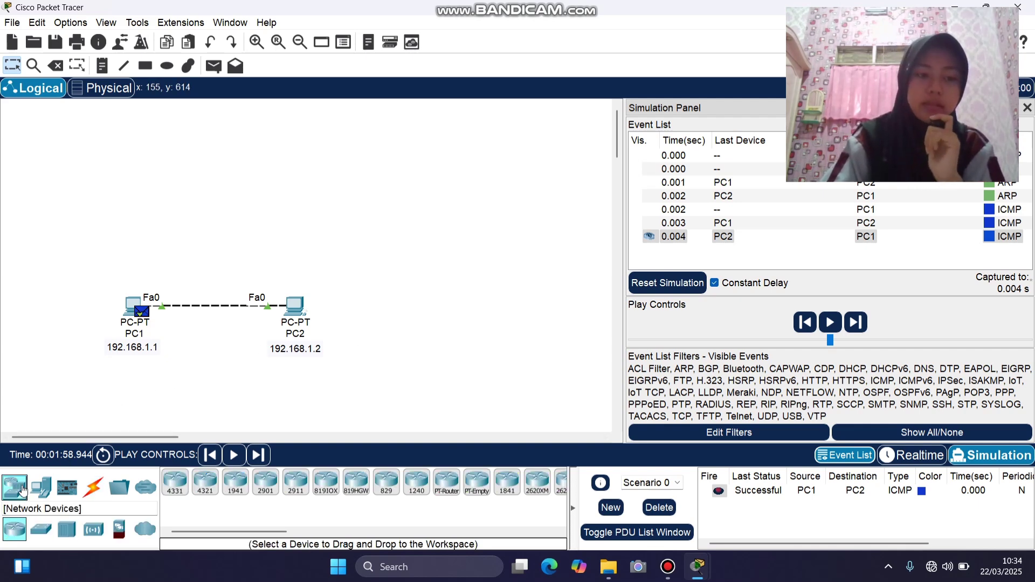
click(41, 529)
click(176, 489)
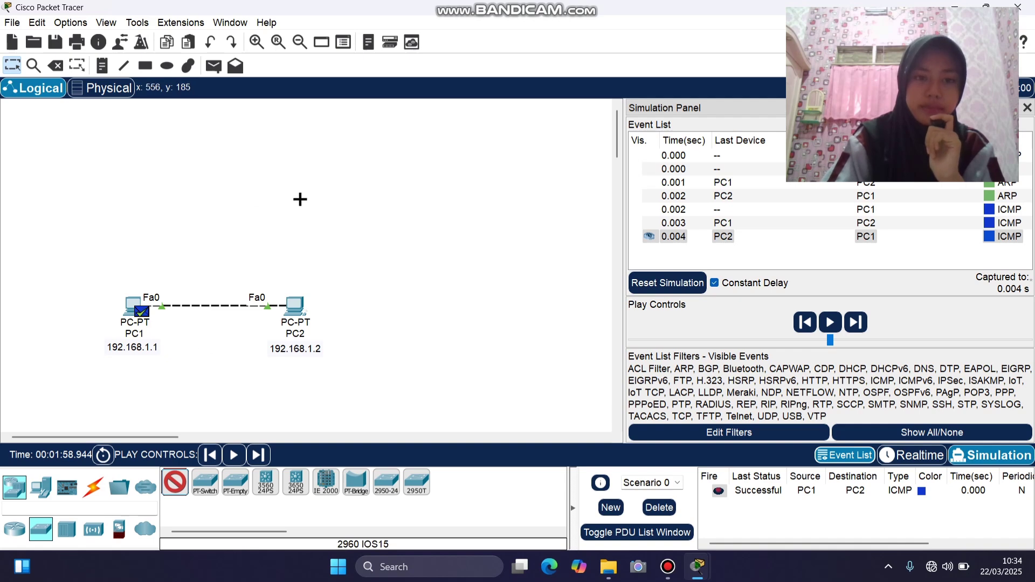
click(294, 189)
click(41, 487)
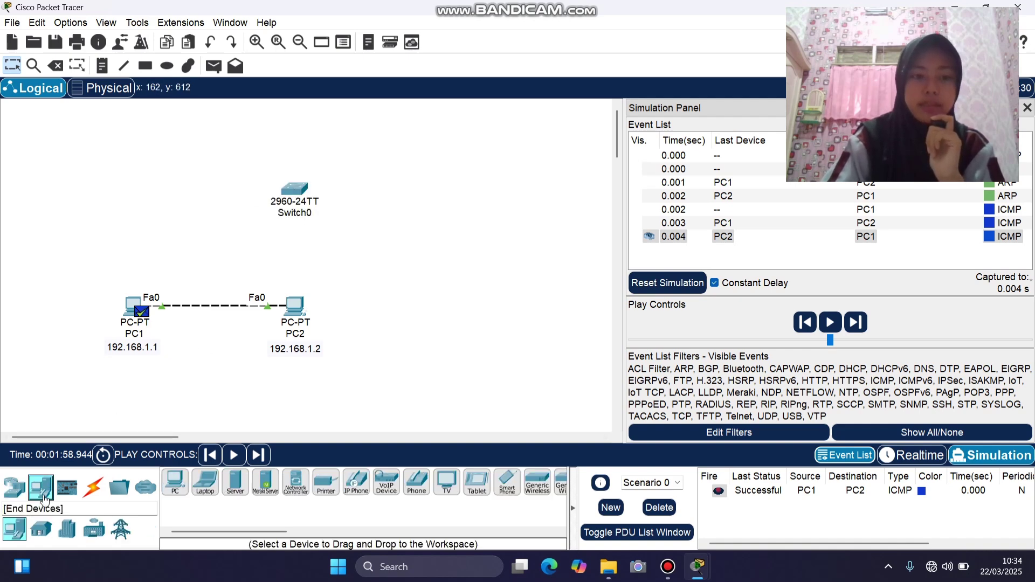
click(176, 483)
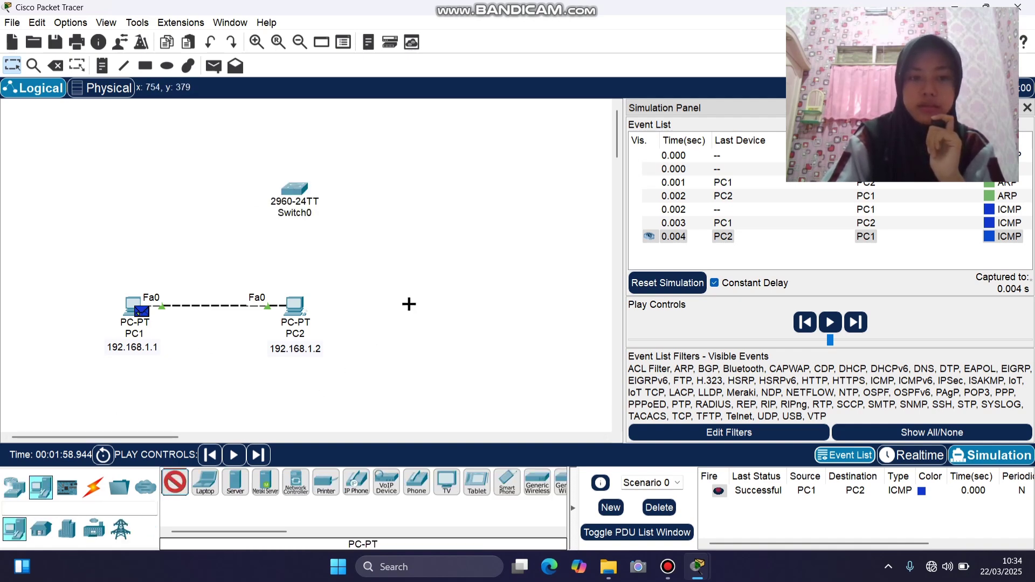
click(465, 301)
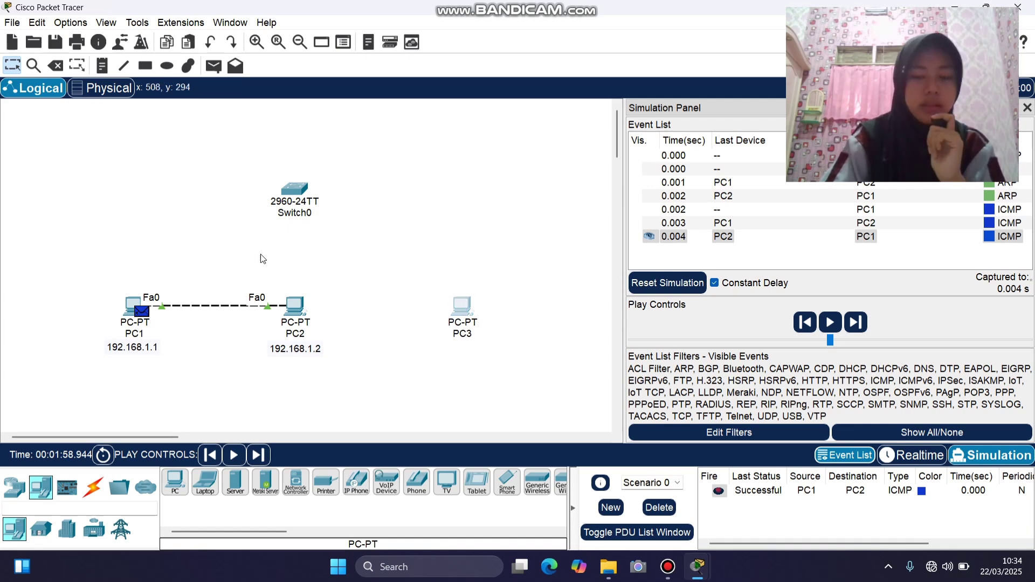
Delete the cable between PC1 and PC2 and switch from simulation to Realtime mode.
click(55, 65)
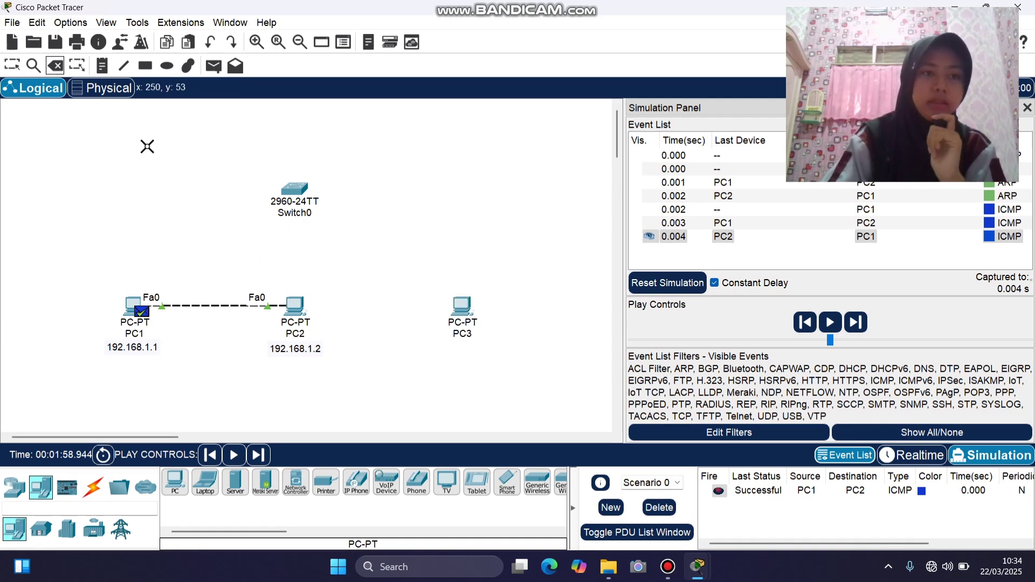
click(219, 305)
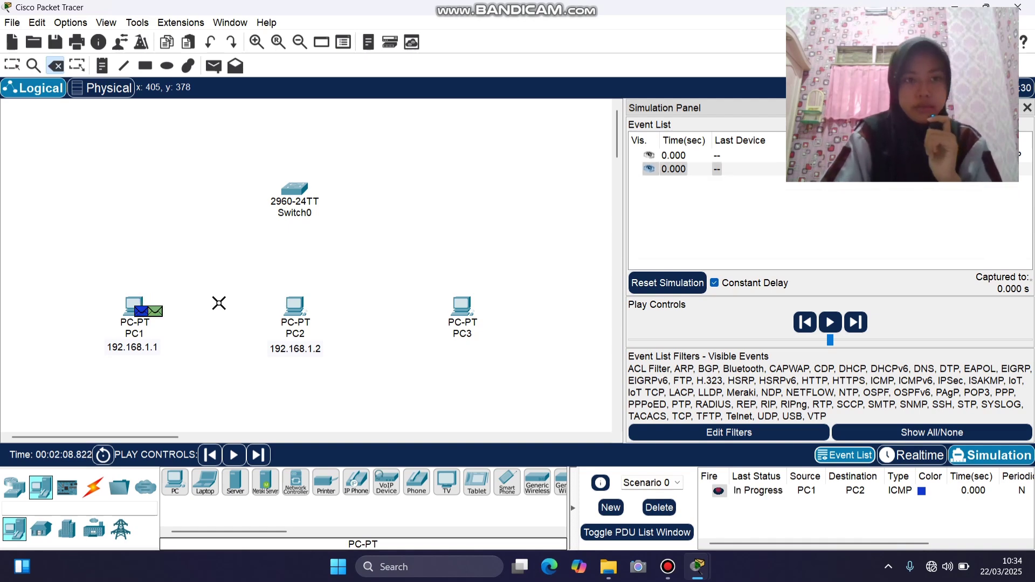
click(12, 65)
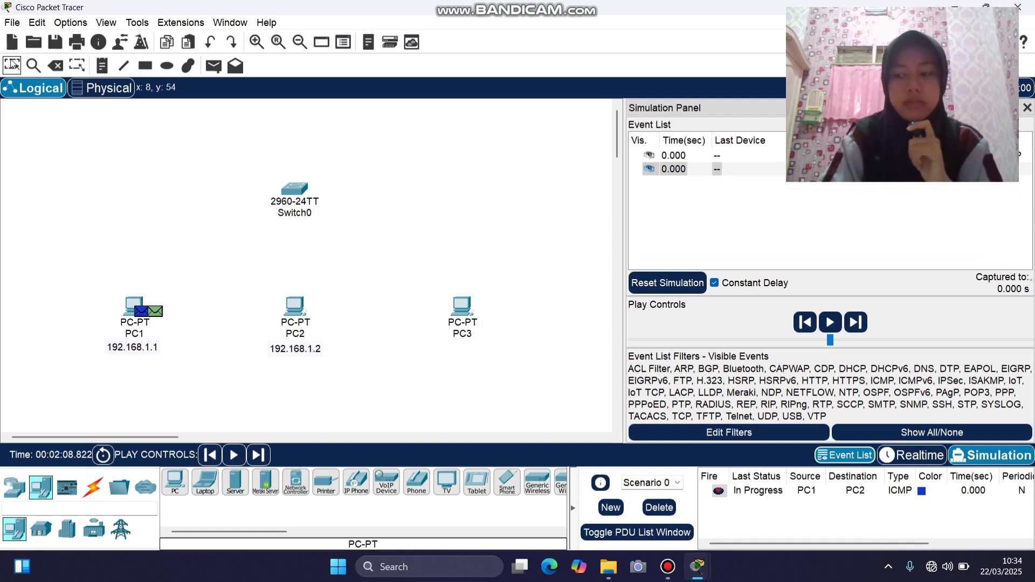
click(915, 458)
Connect PC1, PC2 and PC3 to the 2960 switch with automatically chosen cables, using switch ports Fa0/1, Fa0/2 and Fa0/3.
click(92, 486)
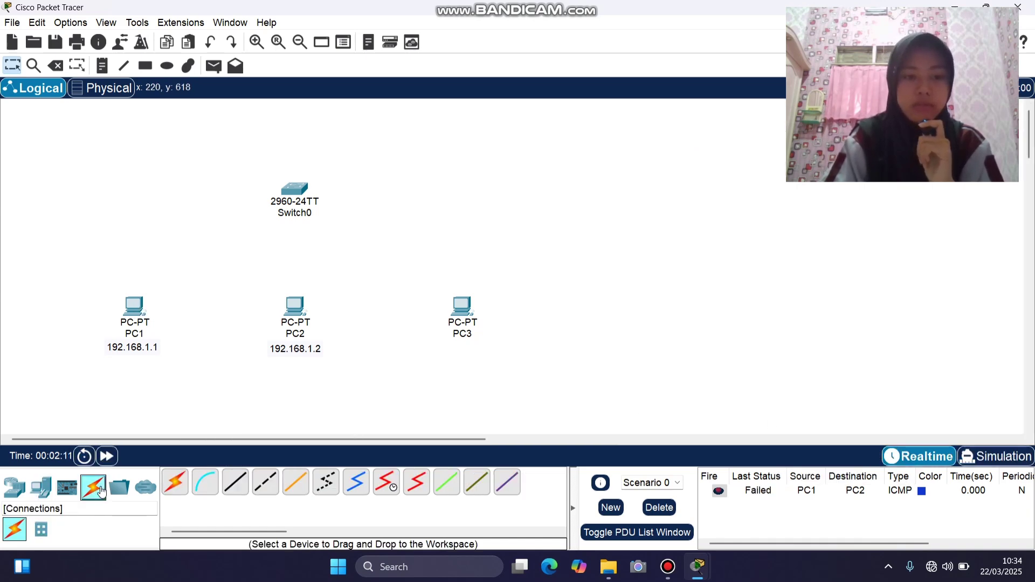
click(175, 482)
click(134, 310)
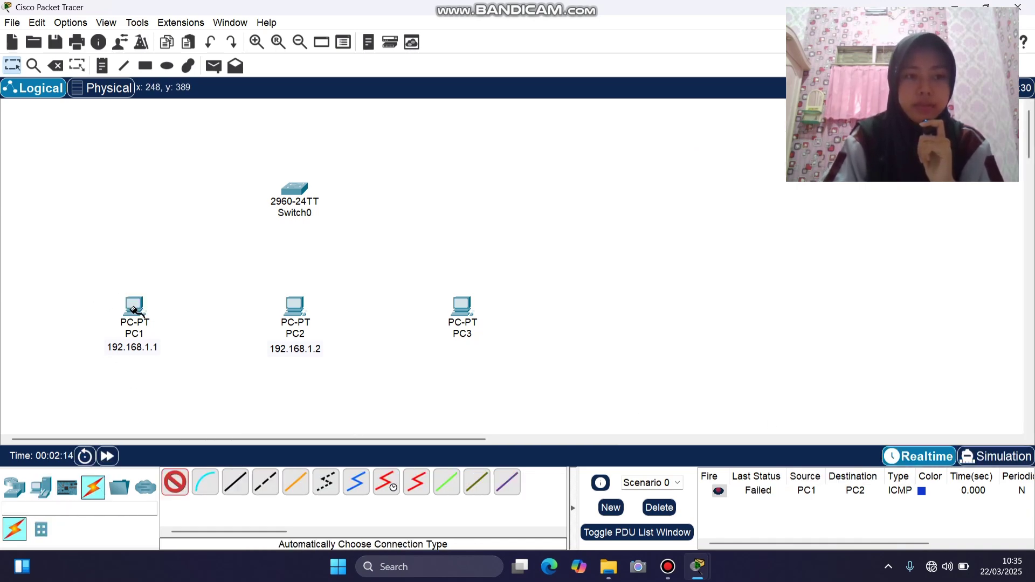
click(289, 194)
click(175, 482)
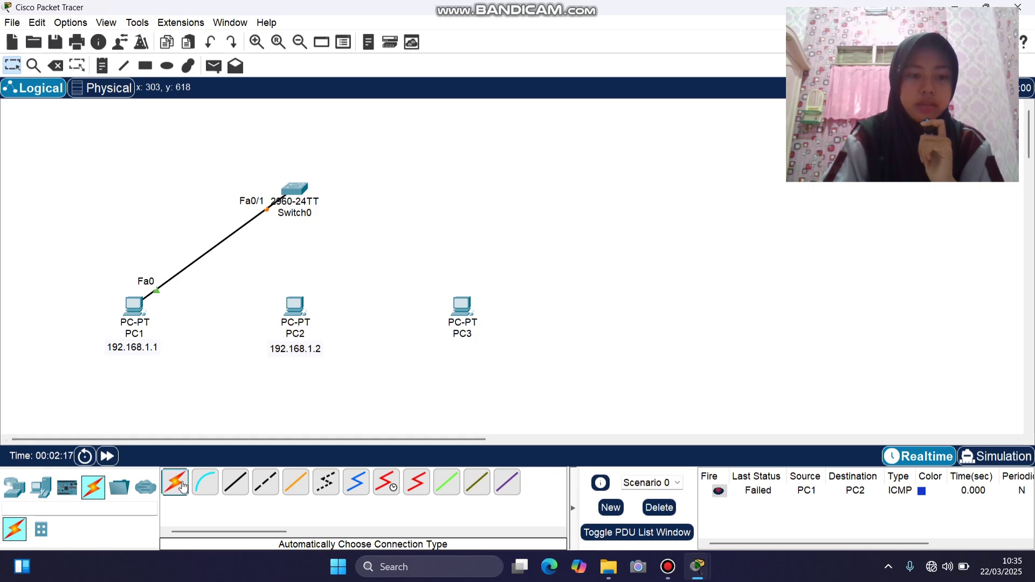
click(294, 310)
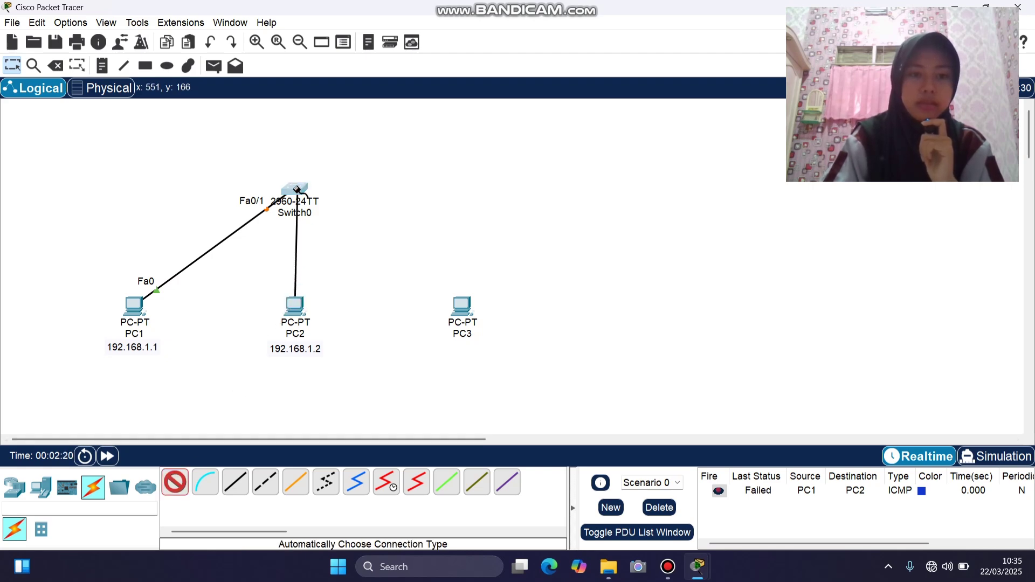
click(299, 200)
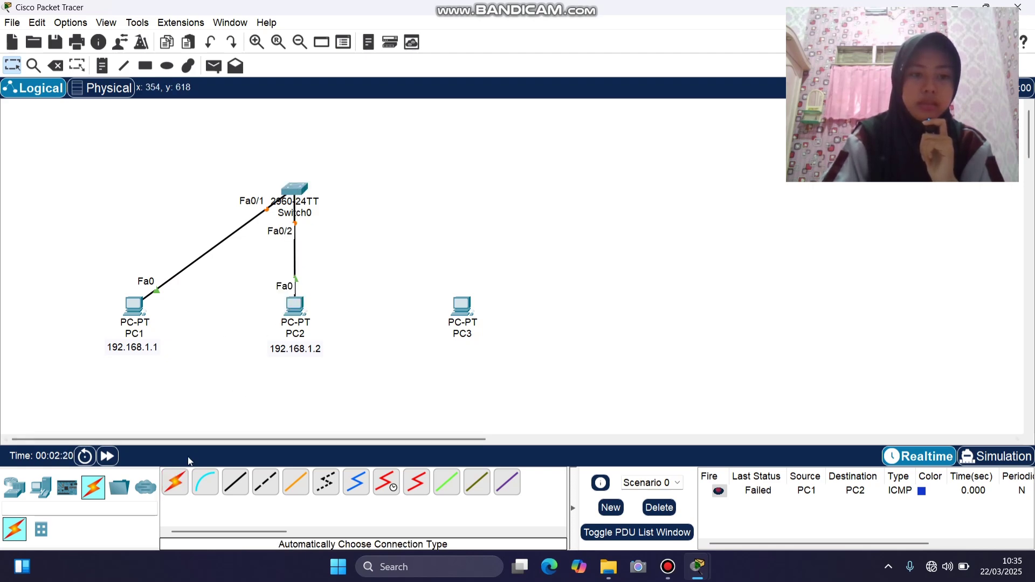
click(461, 307)
click(300, 187)
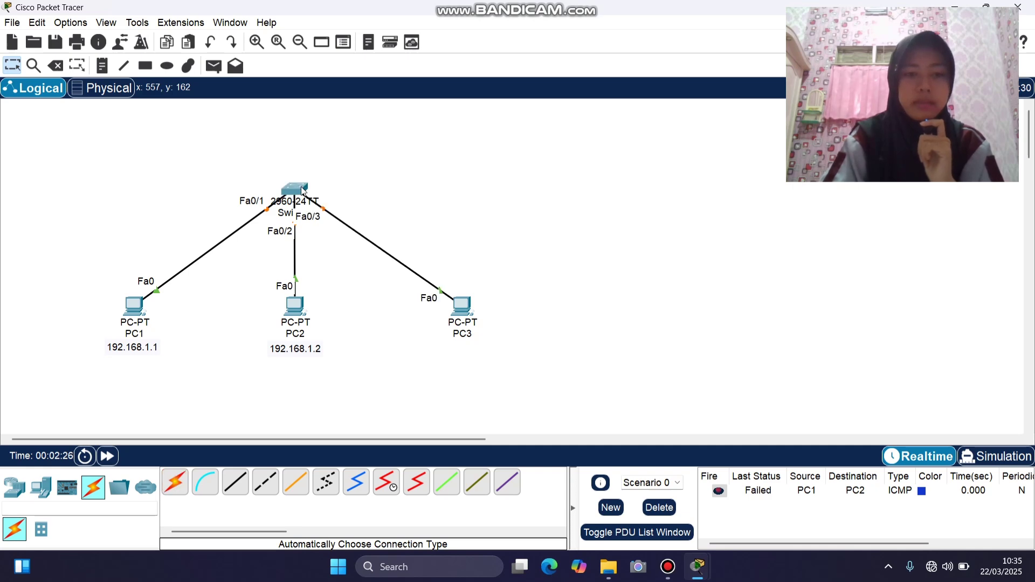
drag(84, 275, 348, 370)
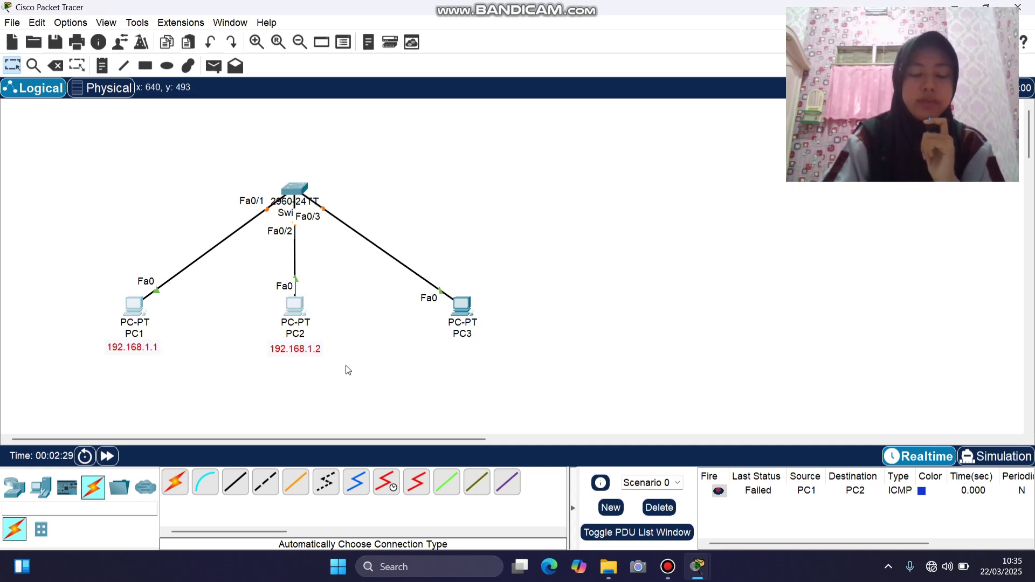
click(347, 371)
drag(405, 291, 545, 361)
drag(361, 302, 99, 75)
Place a note reading 192.168.1.3 under PC3 and align it with the other two address labels.
click(99, 75)
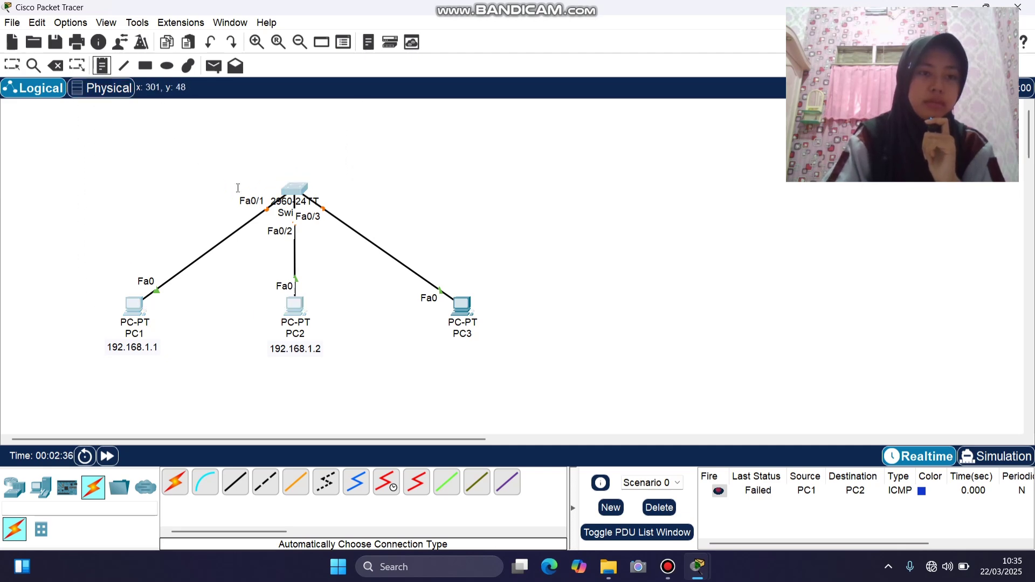
click(432, 347)
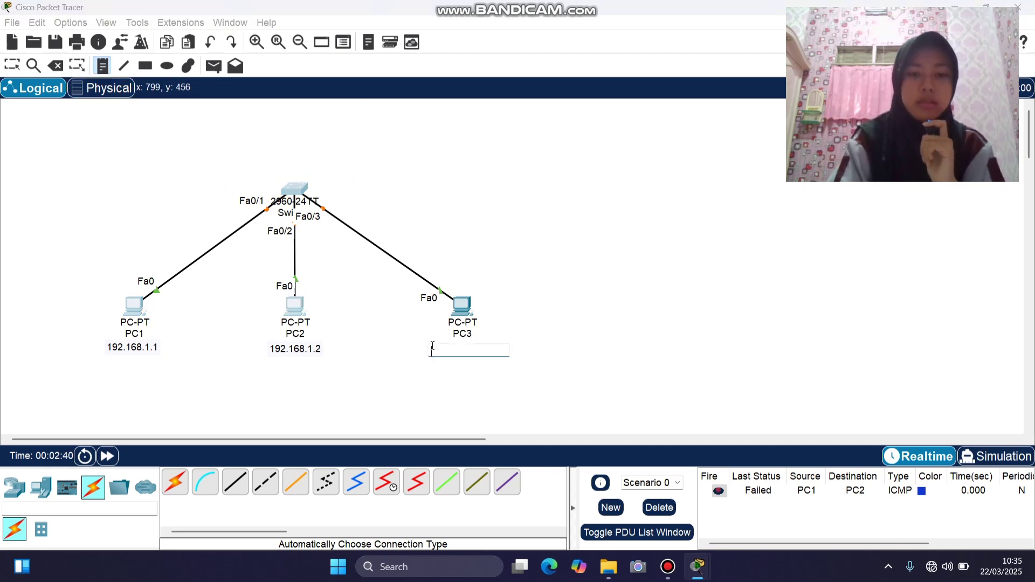
text(192.168.1.3)
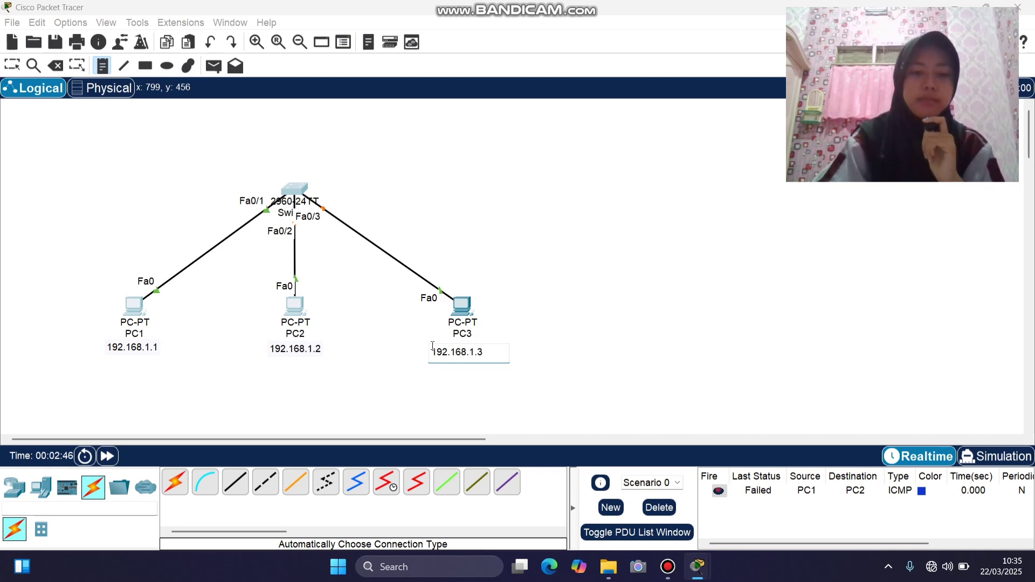
key(Escape)
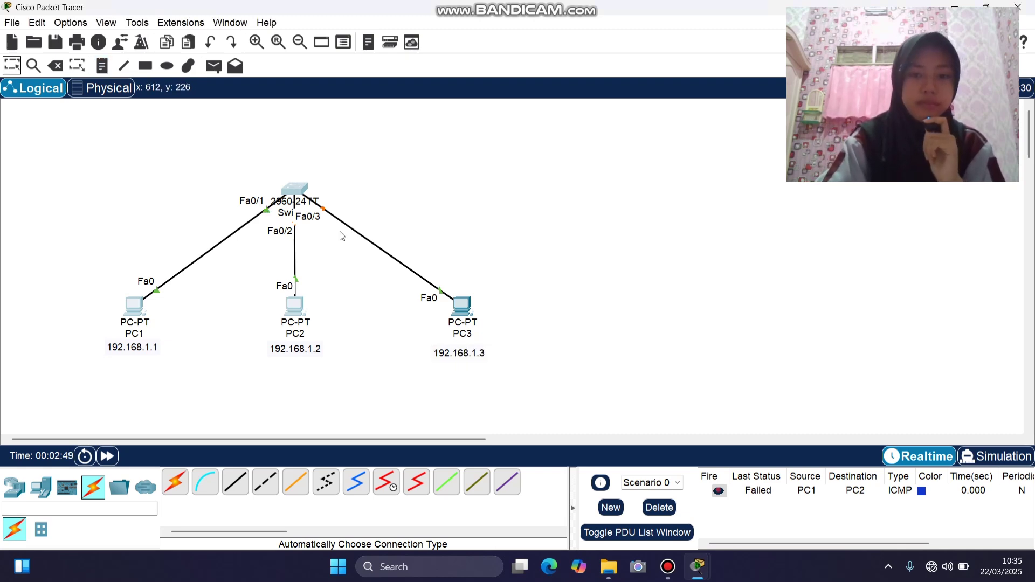
drag(466, 355, 468, 351)
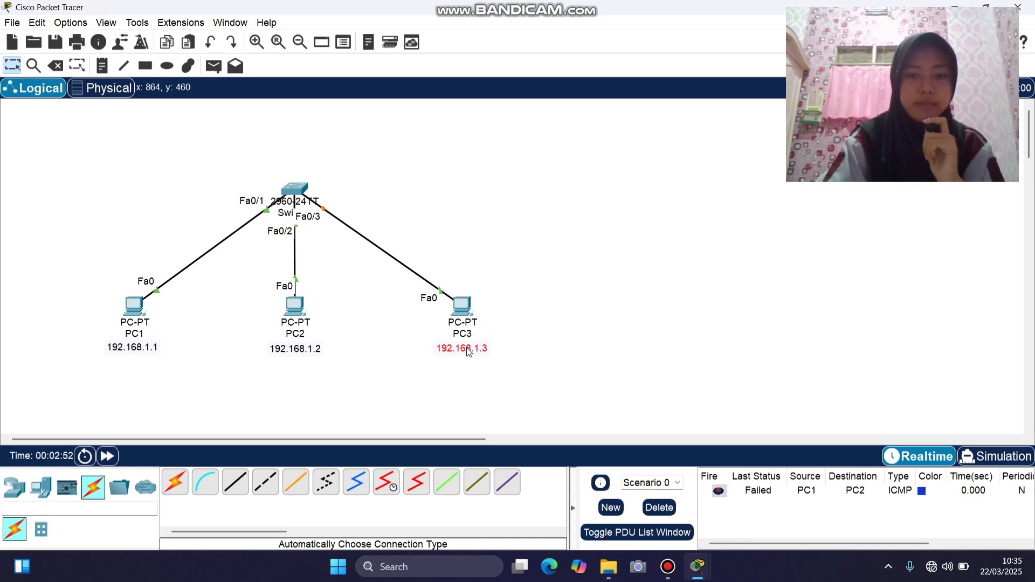
Assign PC3 the static IPv4 address 192.168.1.3 with subnet mask 255.255.255.0, and close its window.
click(461, 306)
click(482, 142)
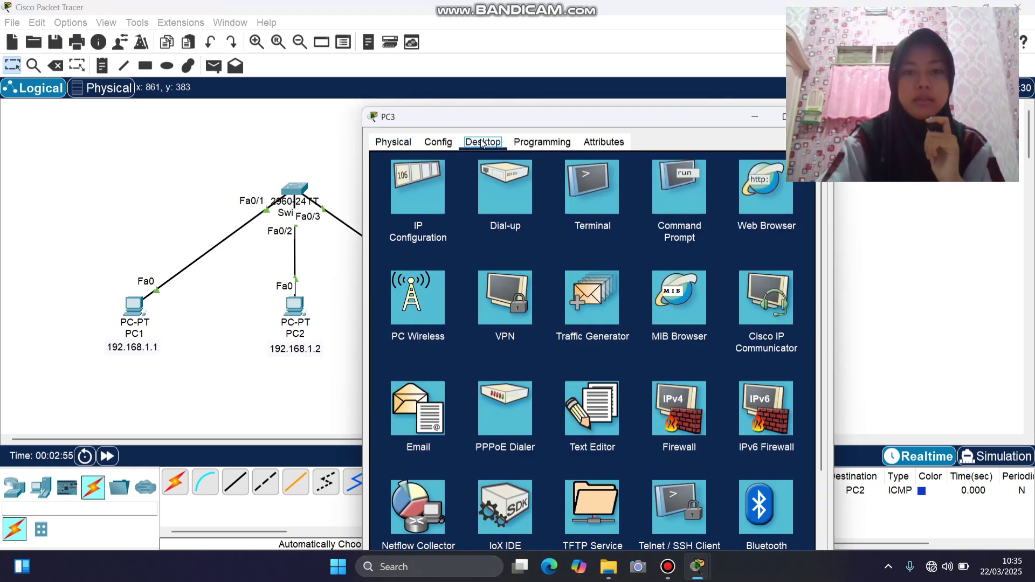
click(423, 184)
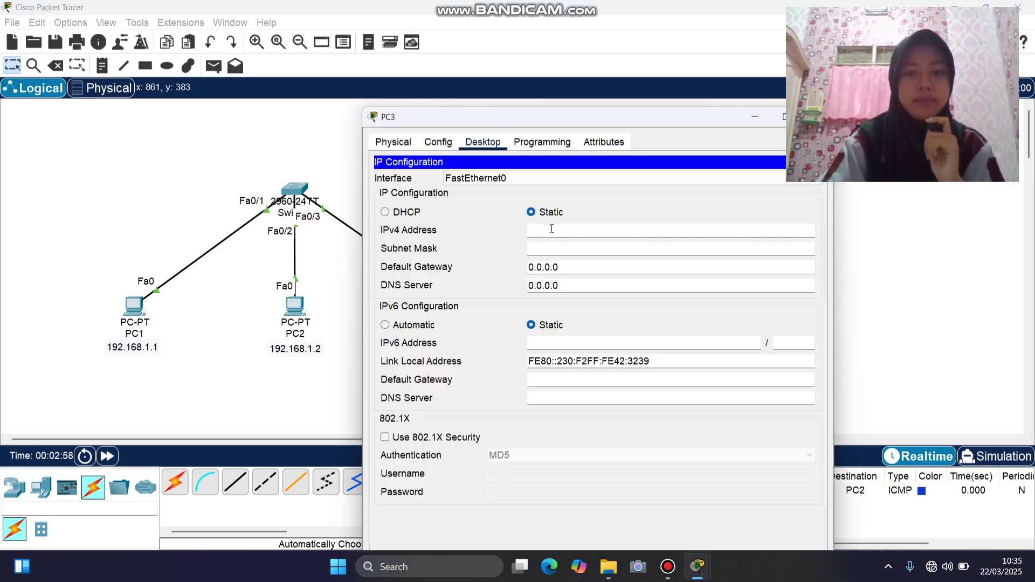
click(551, 232)
text(192.168.1.3)
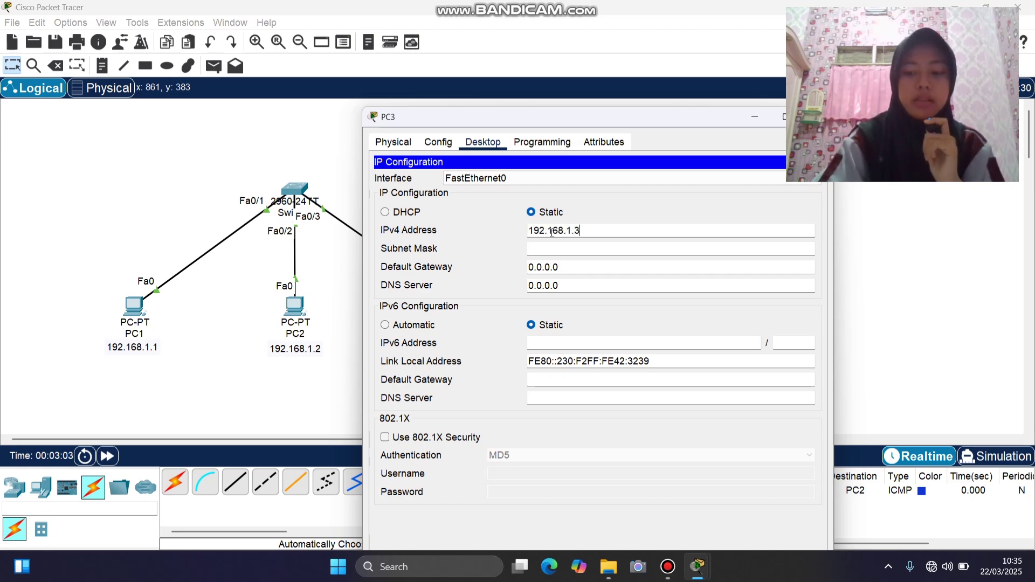
key(Tab)
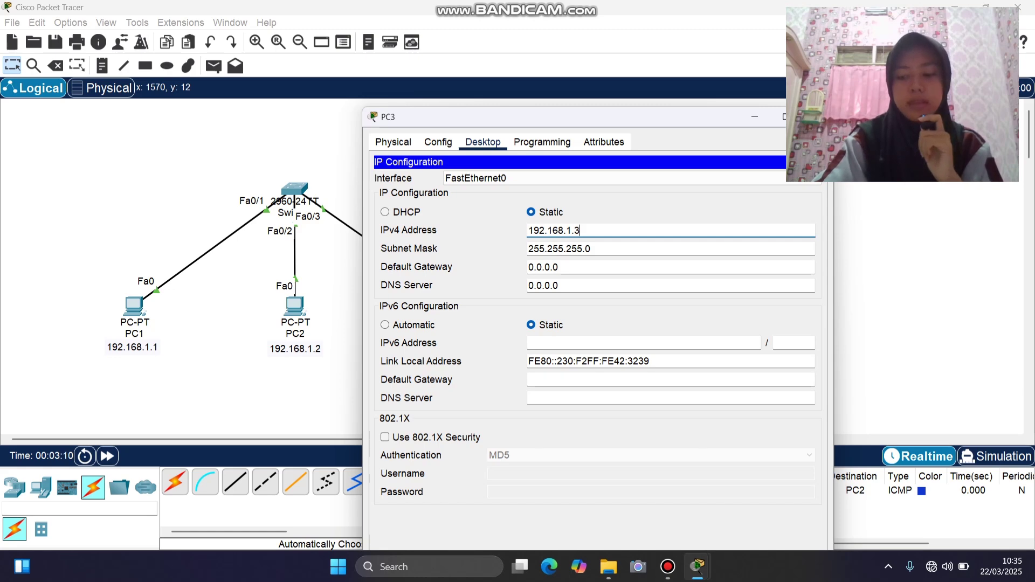
click(815, 117)
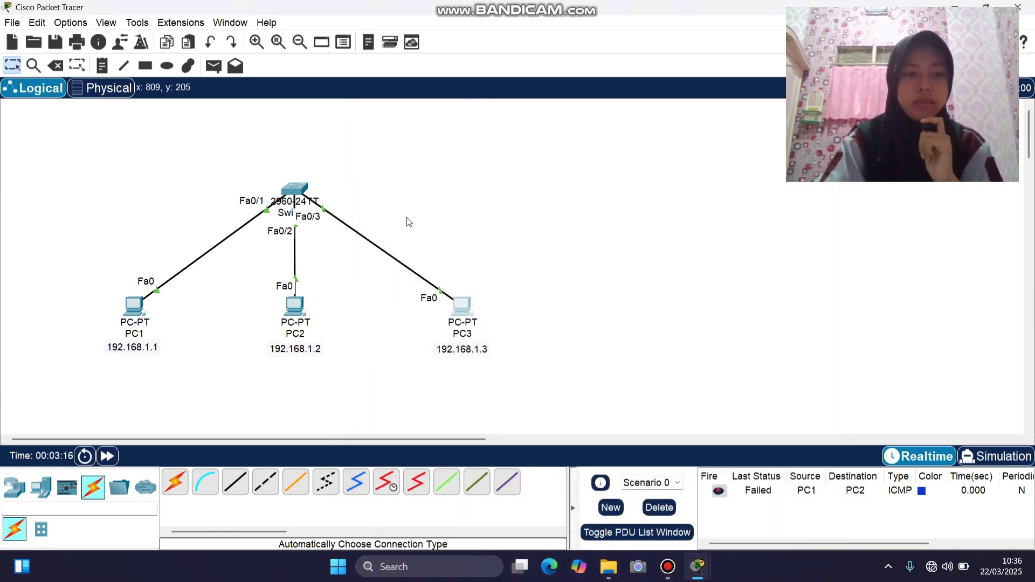
Run arp -a in PC1's command prompt to check its ARP table, and close the PC1 window.
click(133, 305)
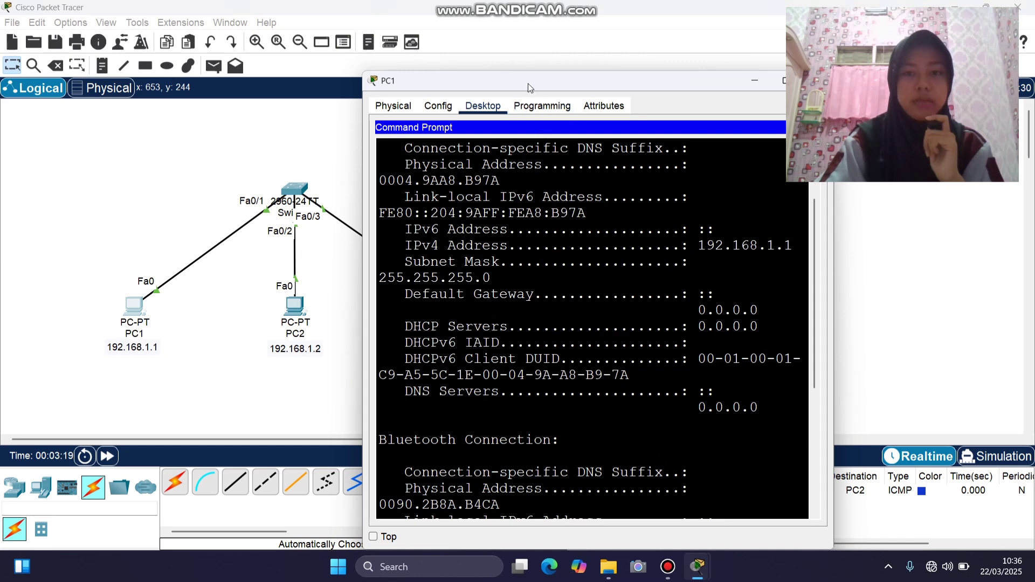
scroll(571, 514, down, 5)
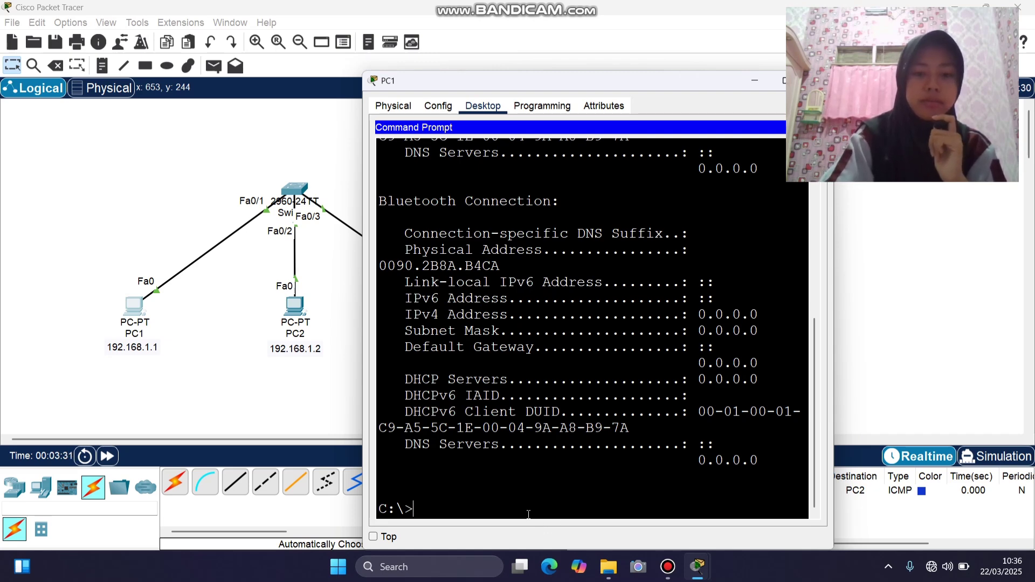
text(arp -a)
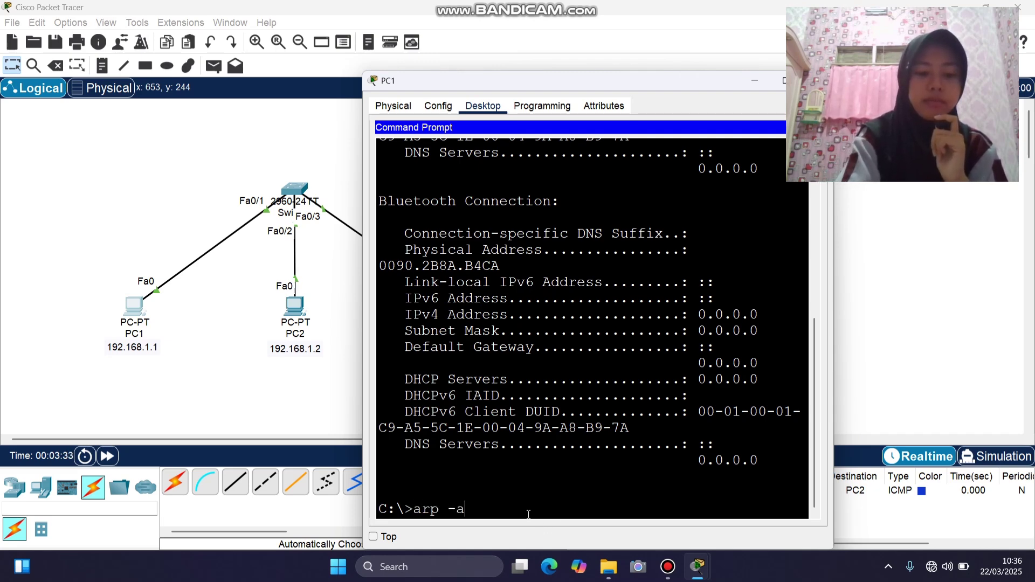
key(Return)
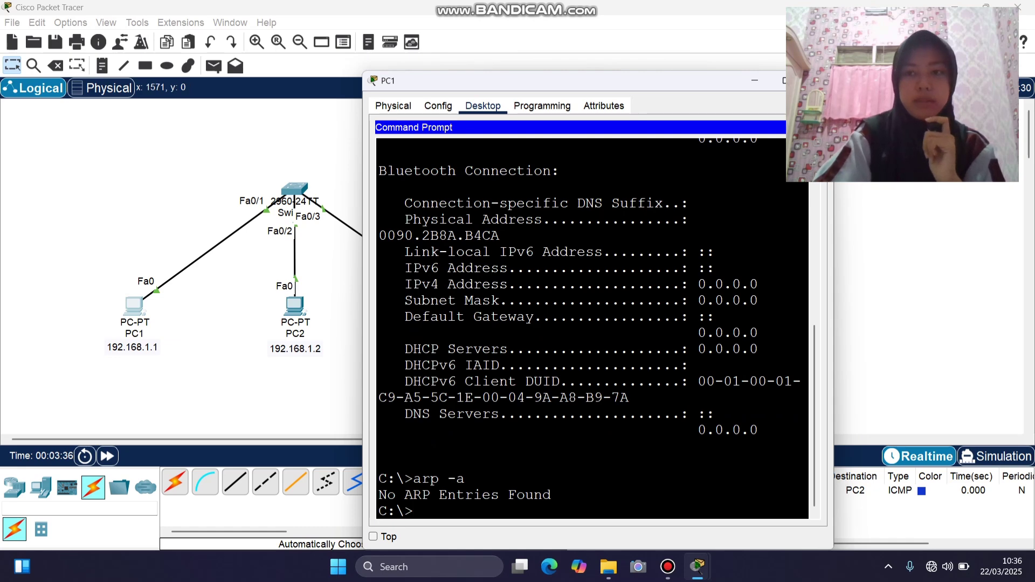
click(819, 81)
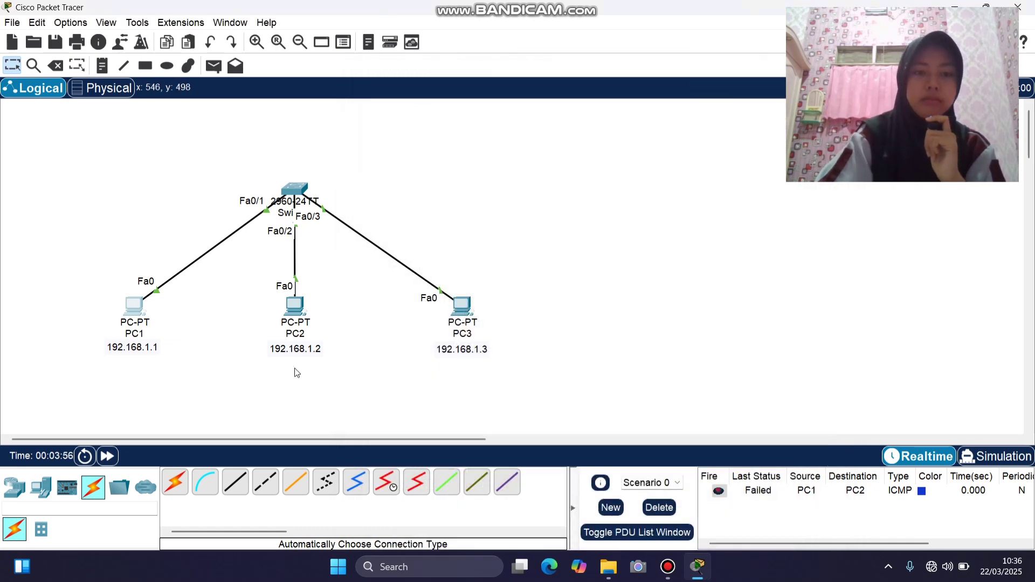
Run arp -a in PC2's command prompt to check its ARP table, and close the PC2 window.
click(295, 306)
click(684, 157)
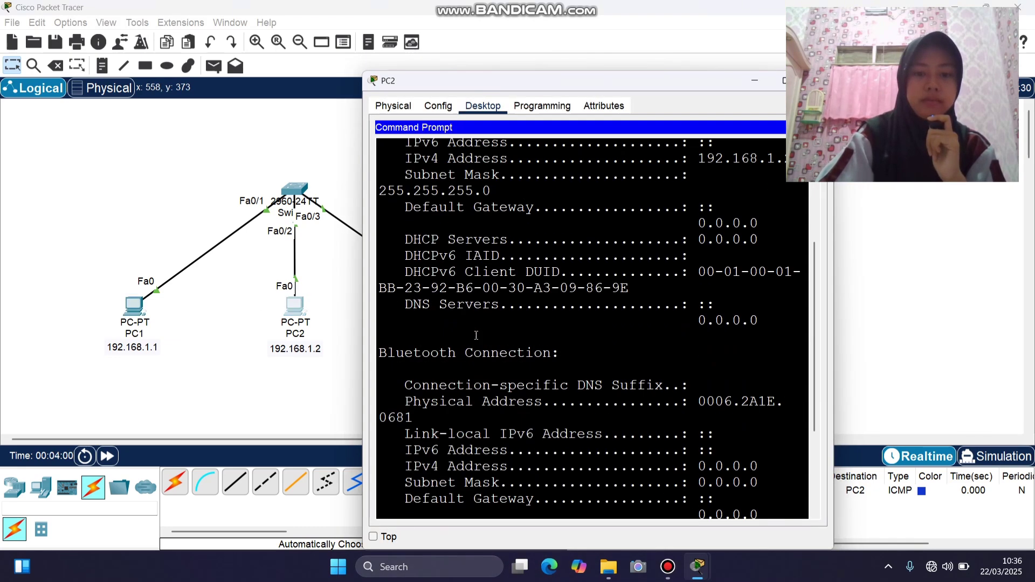
text(arp)
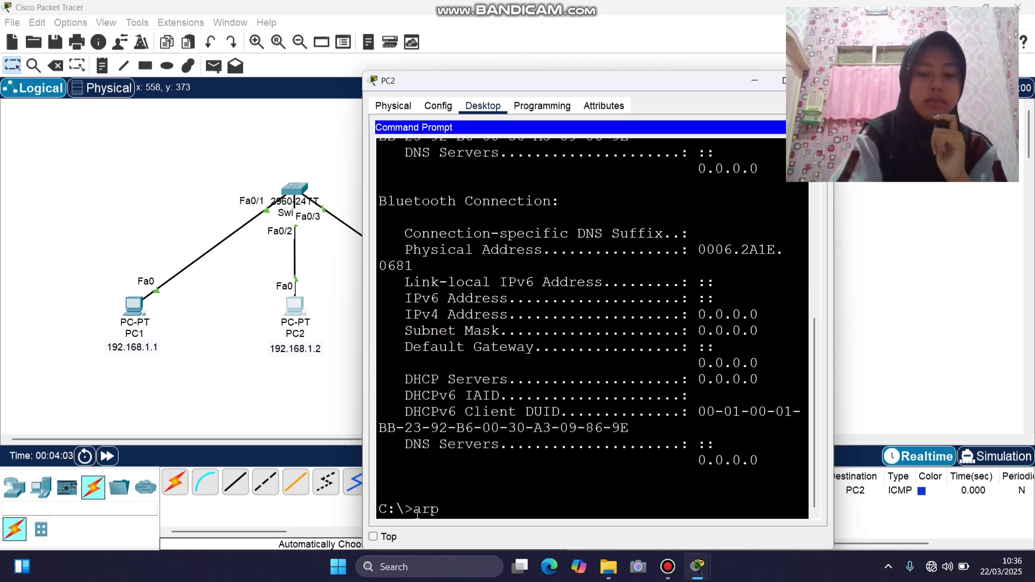
text( -a)
key(Return)
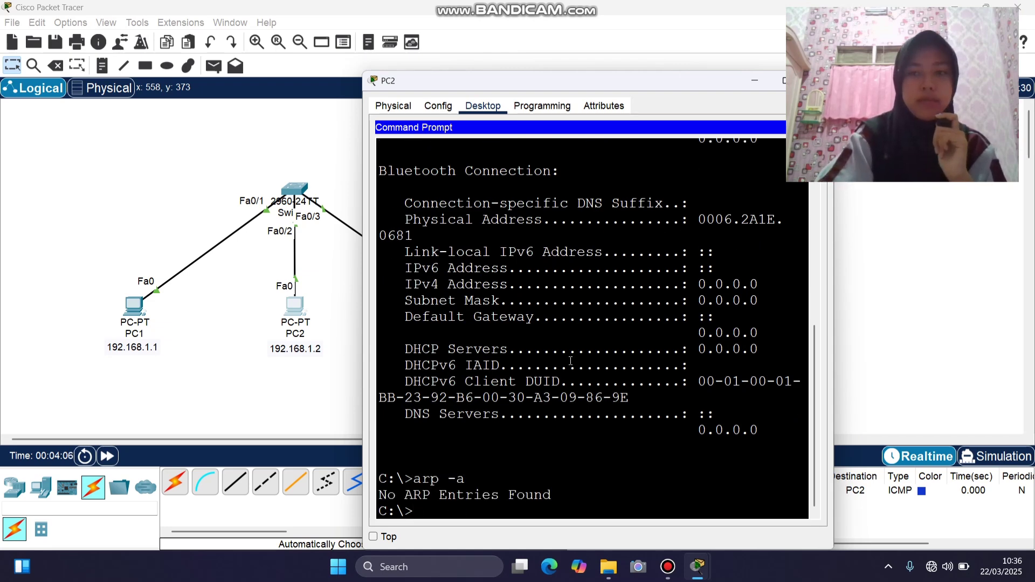
click(814, 81)
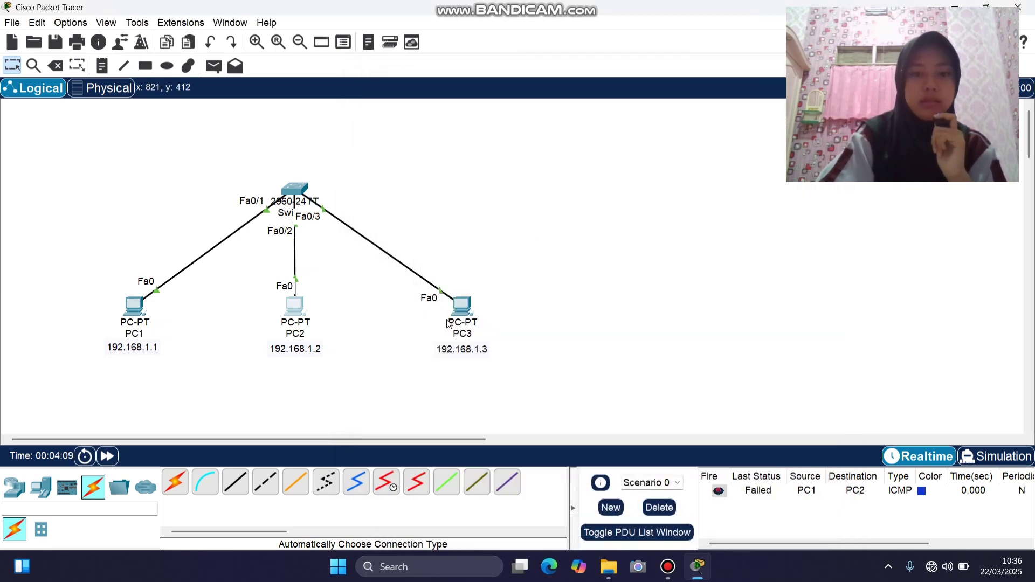
Run arp -a in PC3's command prompt to check its ARP table, and close the PC3 window.
click(462, 306)
click(677, 156)
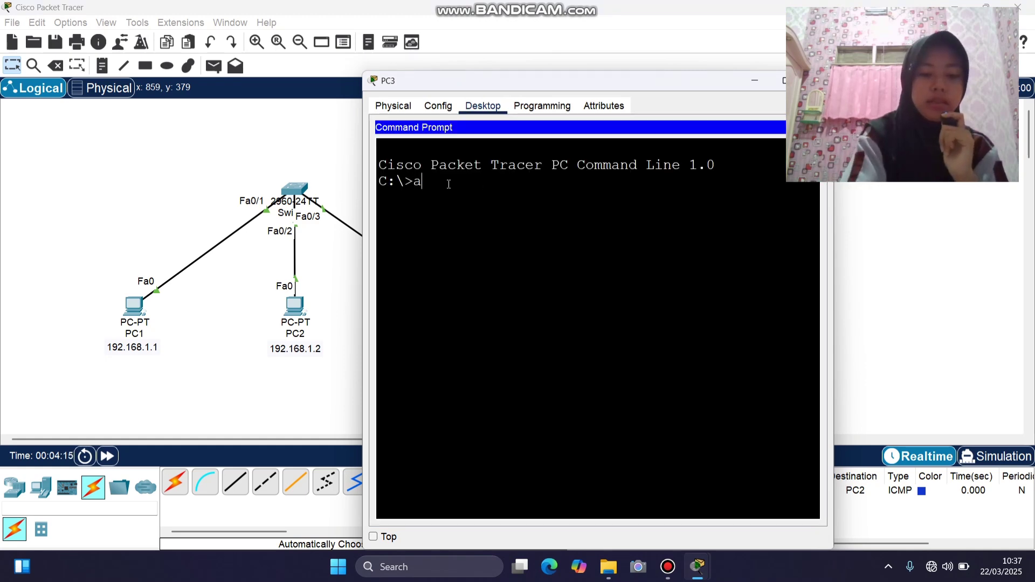
text(arp -a)
key(Return)
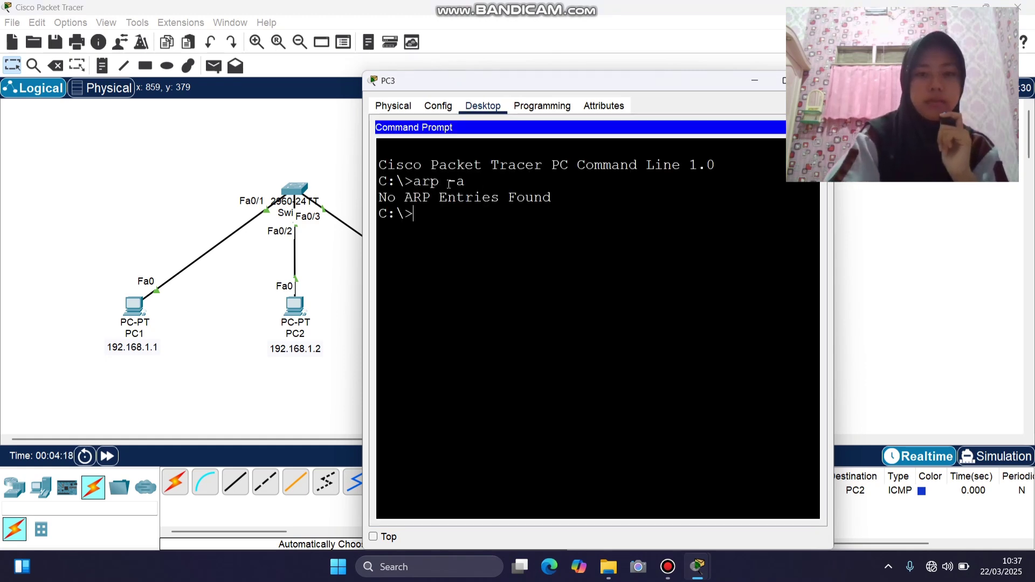
click(814, 81)
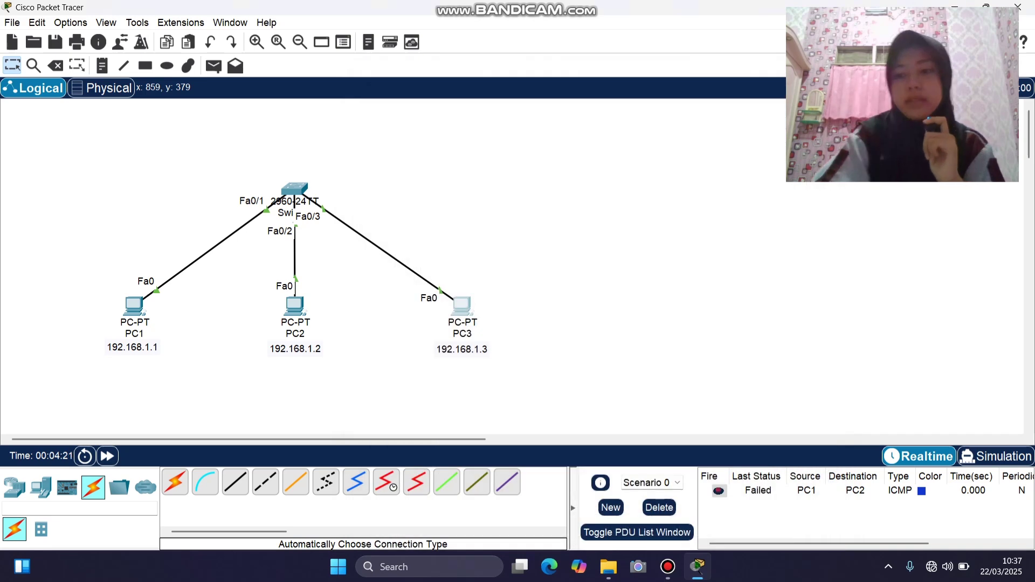
Switch to Simulation mode and delete the current scenario with its old PC1-to-PC2 PDU.
click(998, 458)
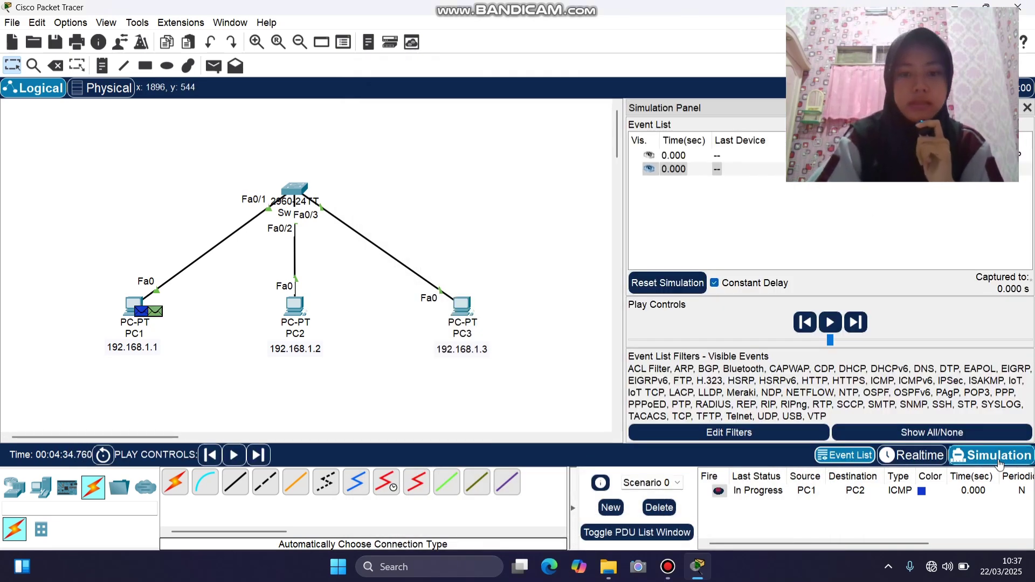
click(660, 510)
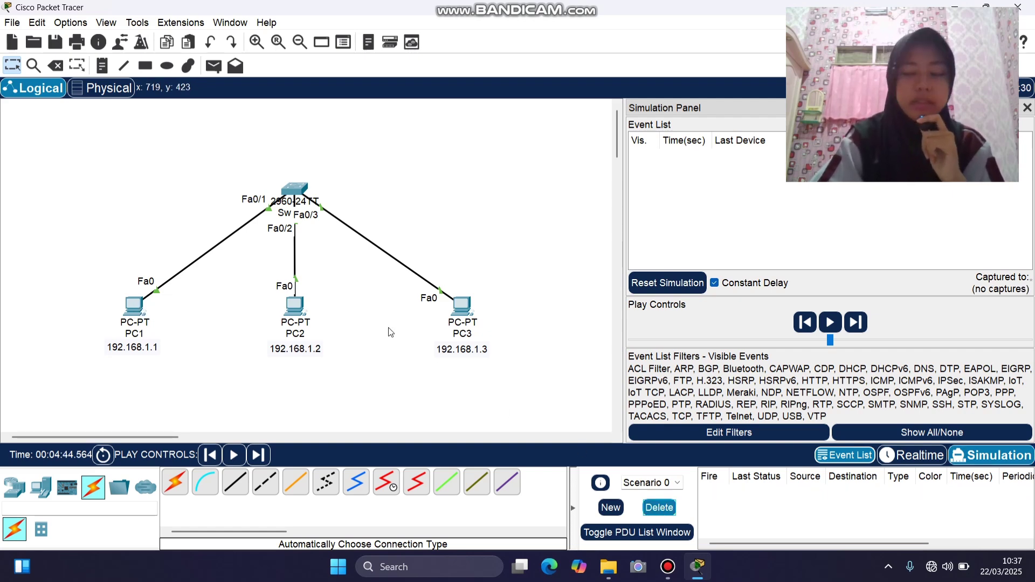
click(214, 66)
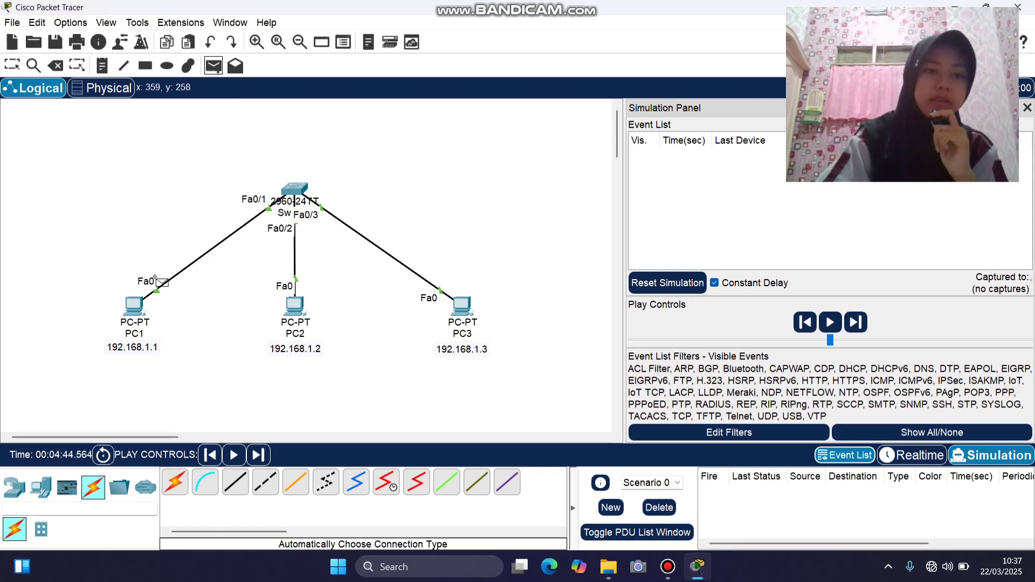
click(134, 306)
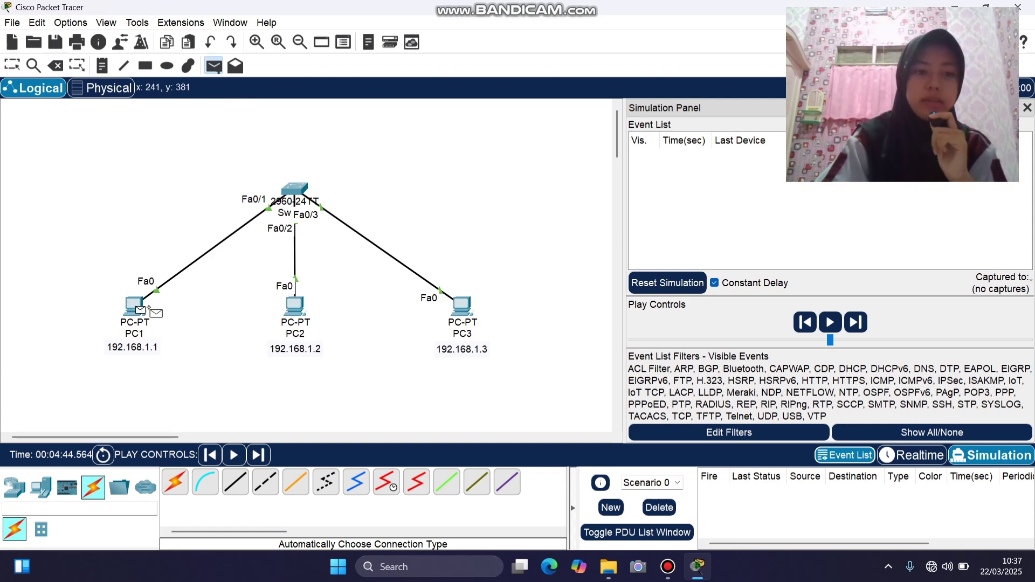
click(296, 310)
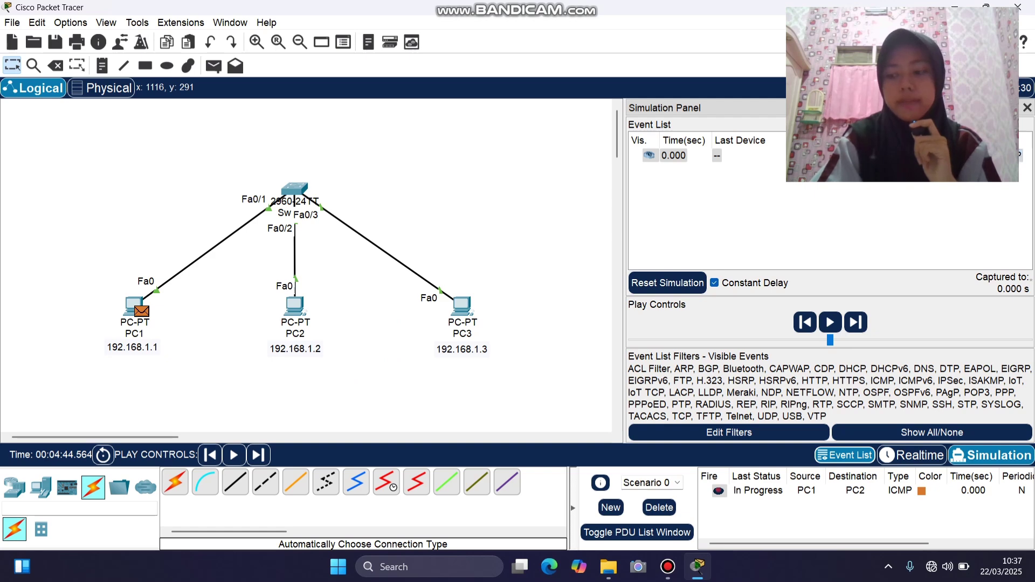
click(658, 507)
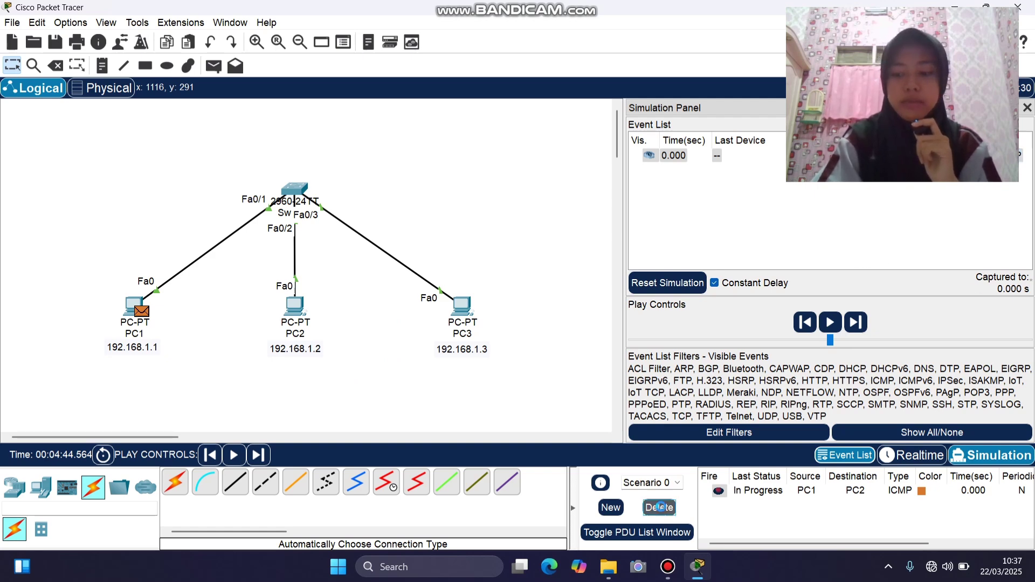
Move PC1's window away from the event list and run arp -a in its command prompt to recheck the ARP table.
click(134, 306)
drag(645, 80, 290, 85)
click(325, 151)
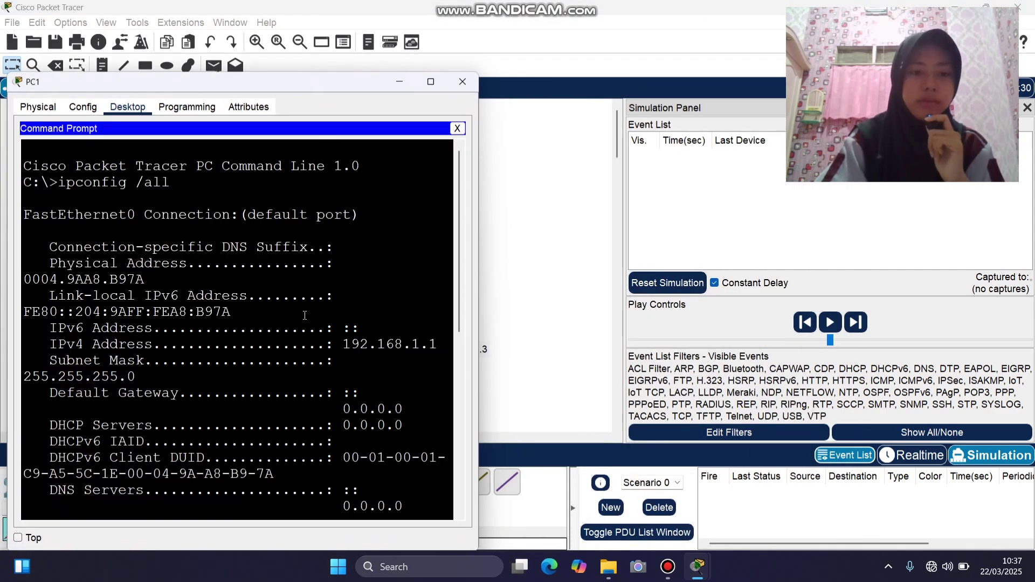
scroll(305, 316, down, 8)
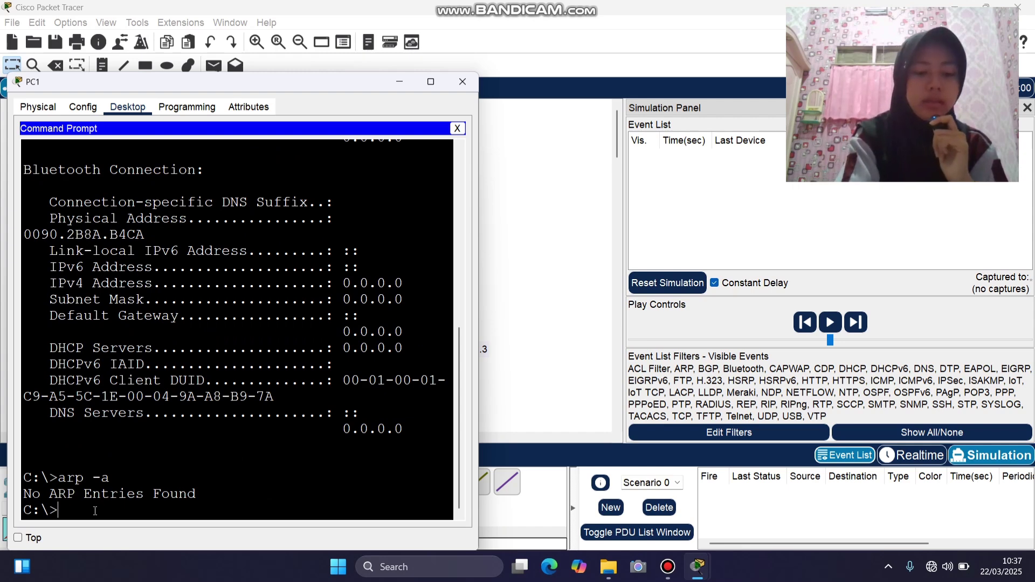
text(arp -a)
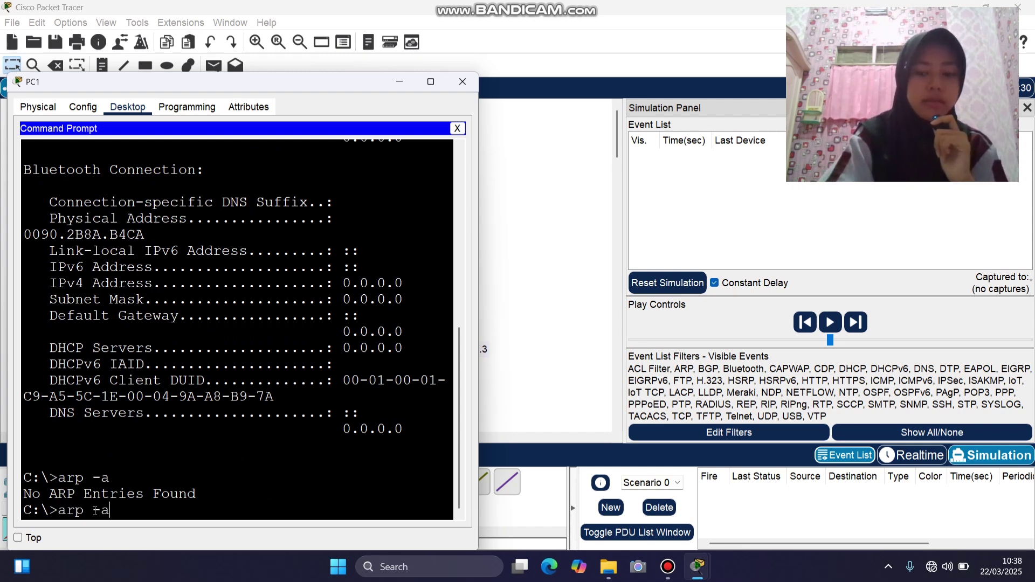
key(Return)
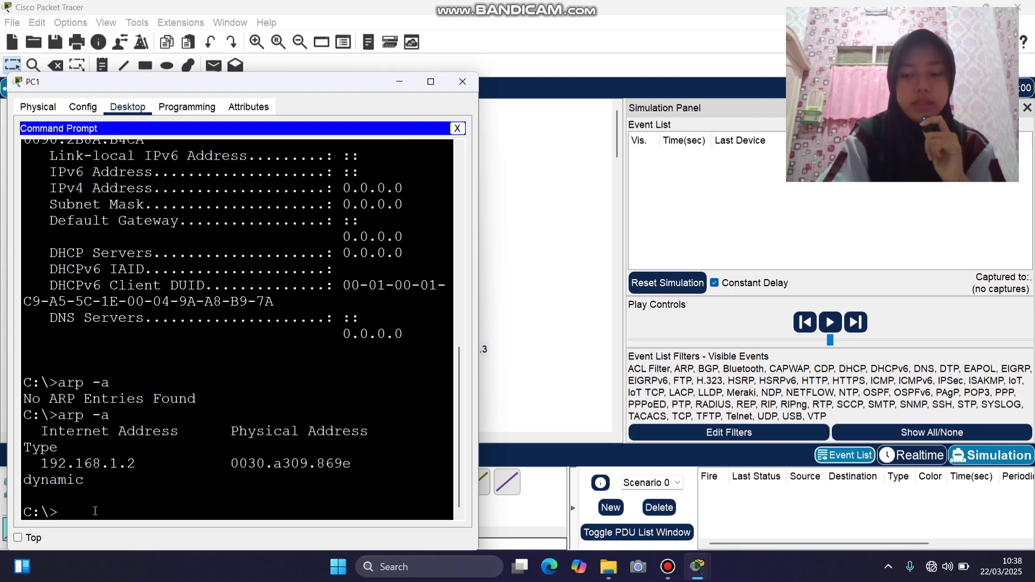
Clear PC1's ARP table with arp -d and close the PC1 window.
text(arp )
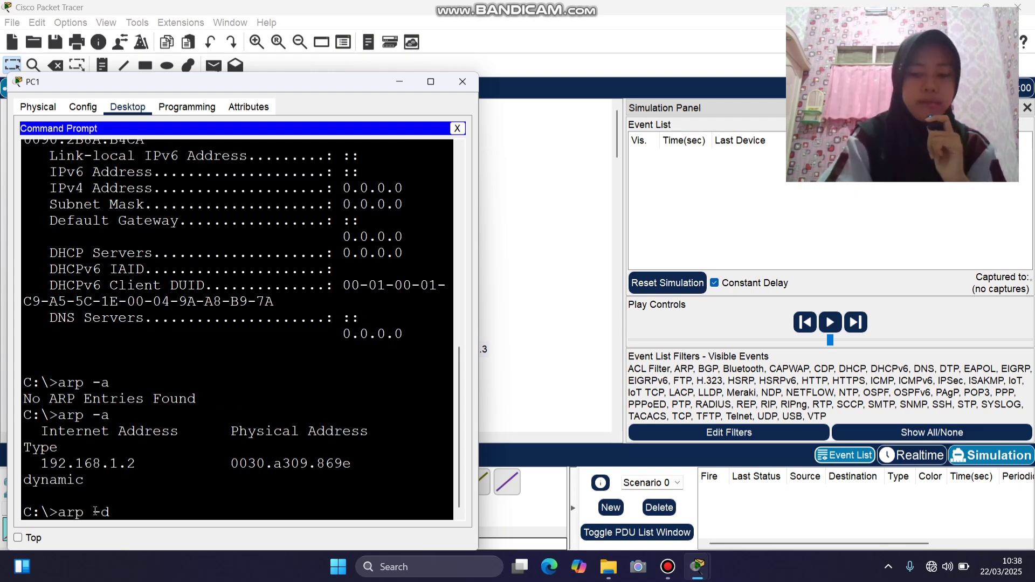
text(-d)
key(Return)
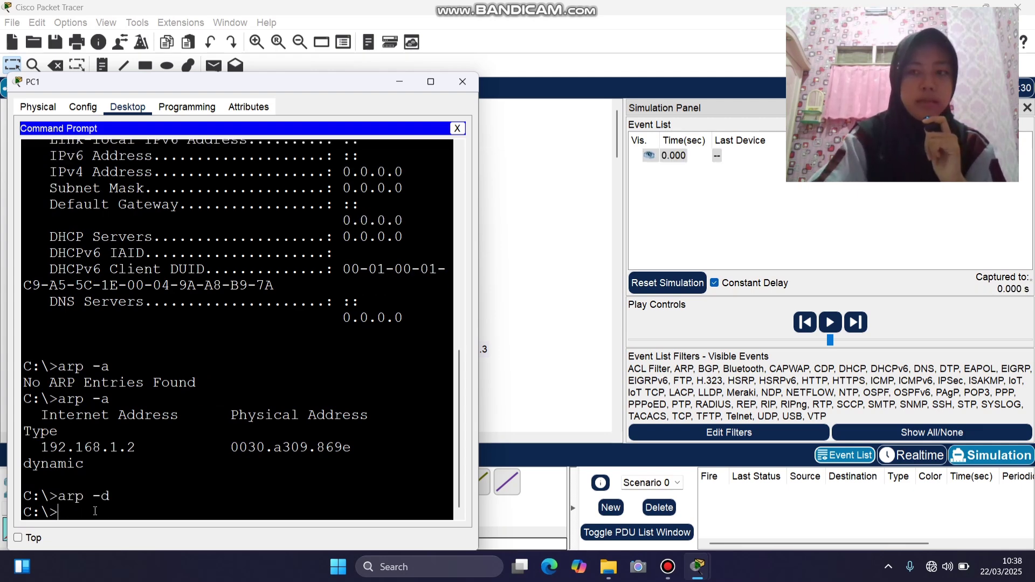
click(461, 85)
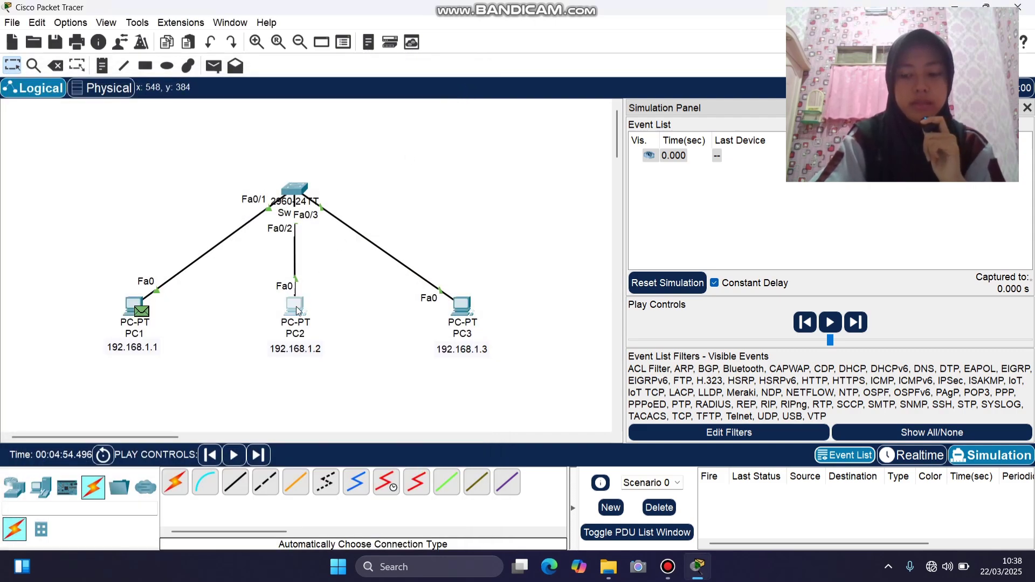
Move PC2's window away from the event list and run arp -a in its command prompt to recheck the ARP table.
click(298, 311)
drag(591, 74, 261, 49)
click(330, 141)
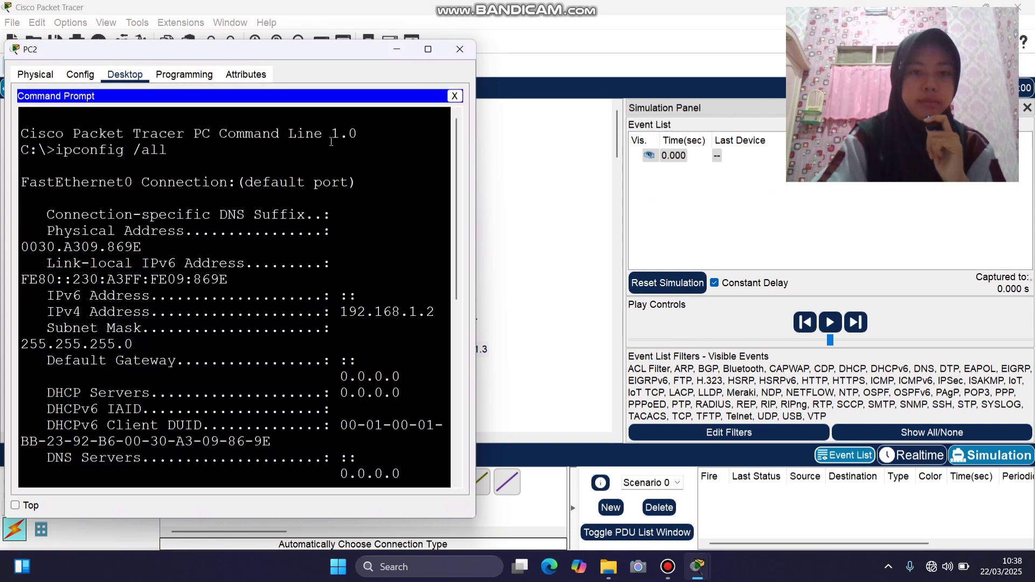
scroll(232, 302, down, 7)
text(ar)
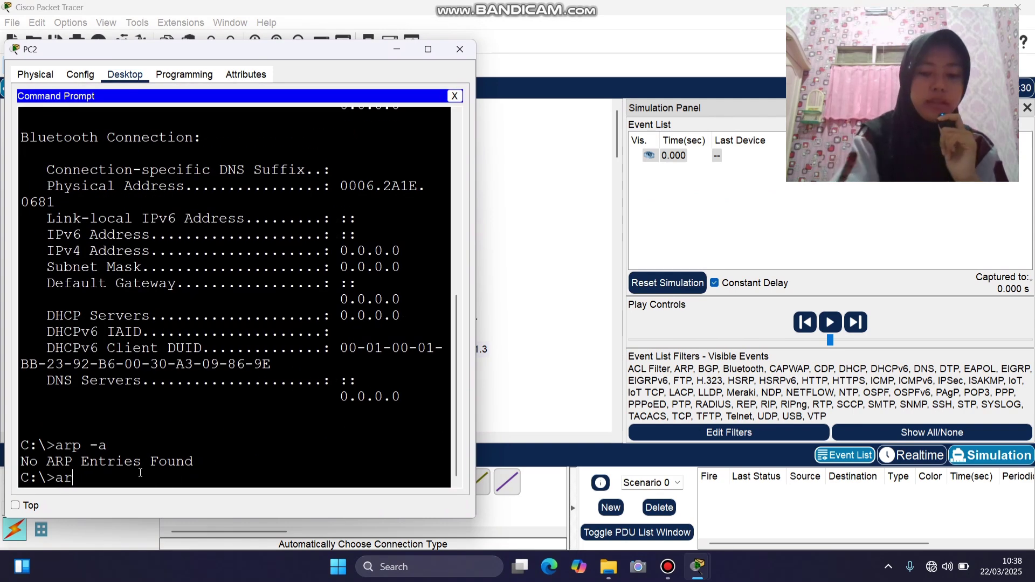
text(p -a)
key(Return)
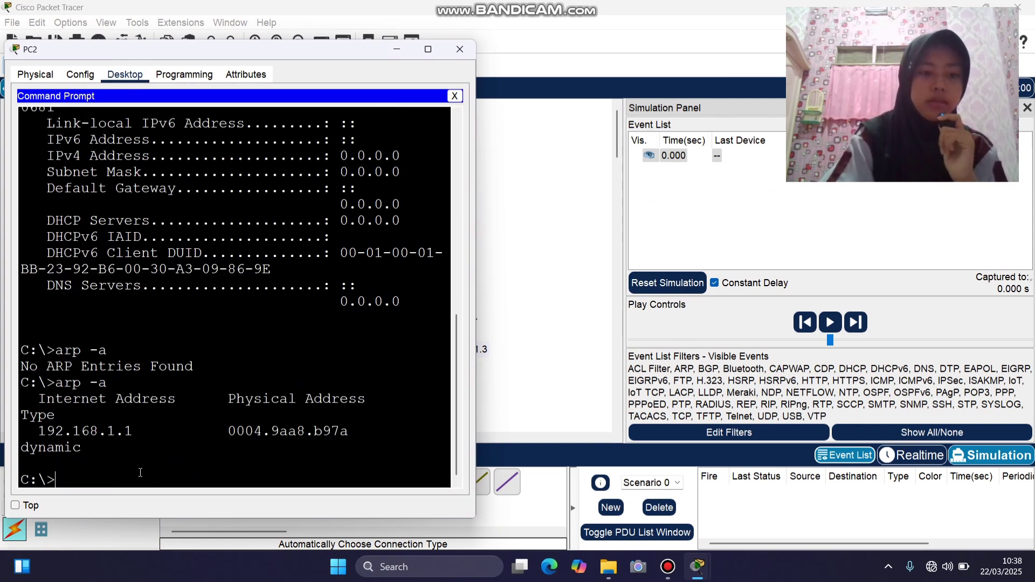
Clear PC2's ARP table with arp -d and close the PC2 window.
text(arp -)
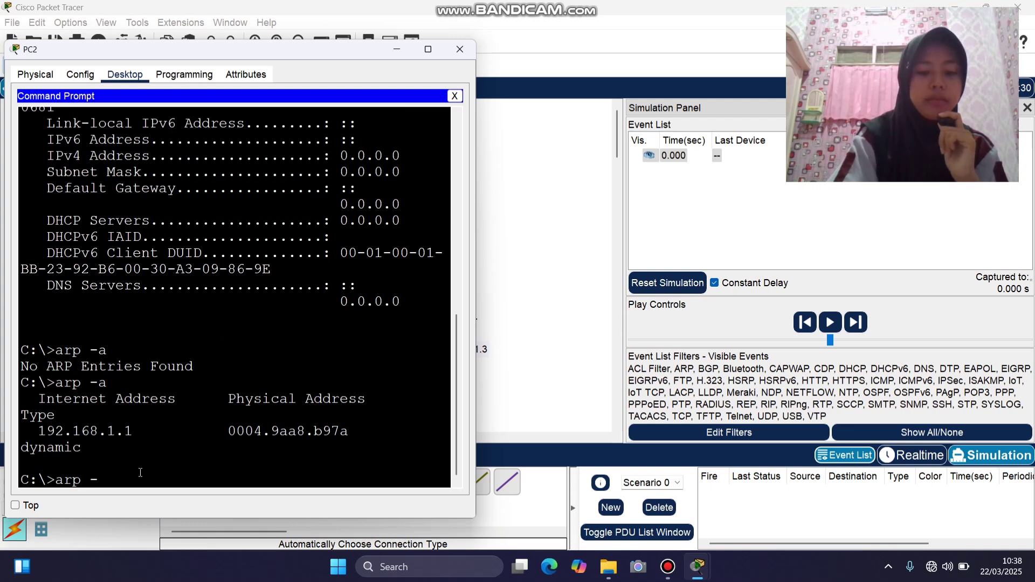
text(d)
key(Return)
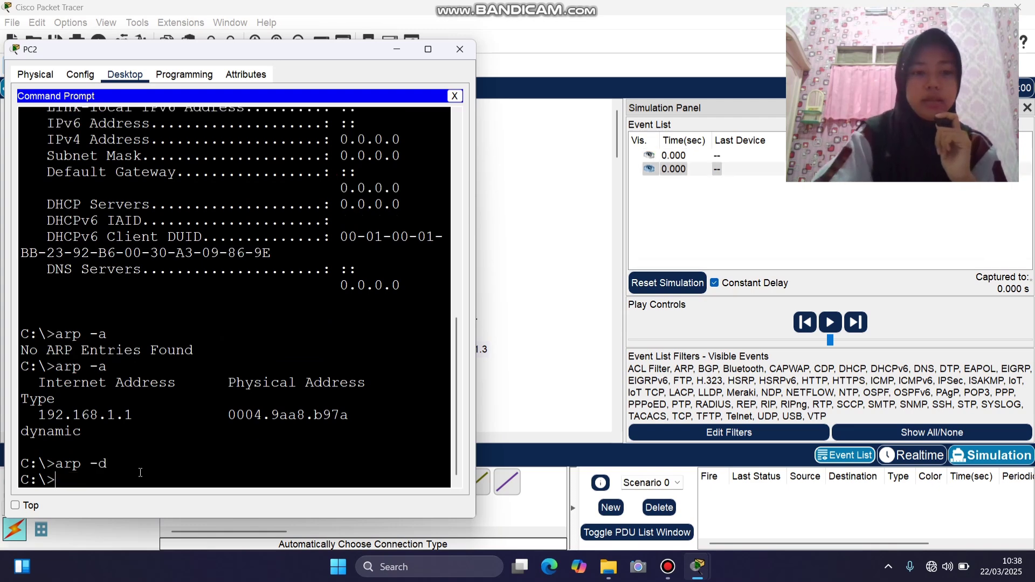
click(460, 50)
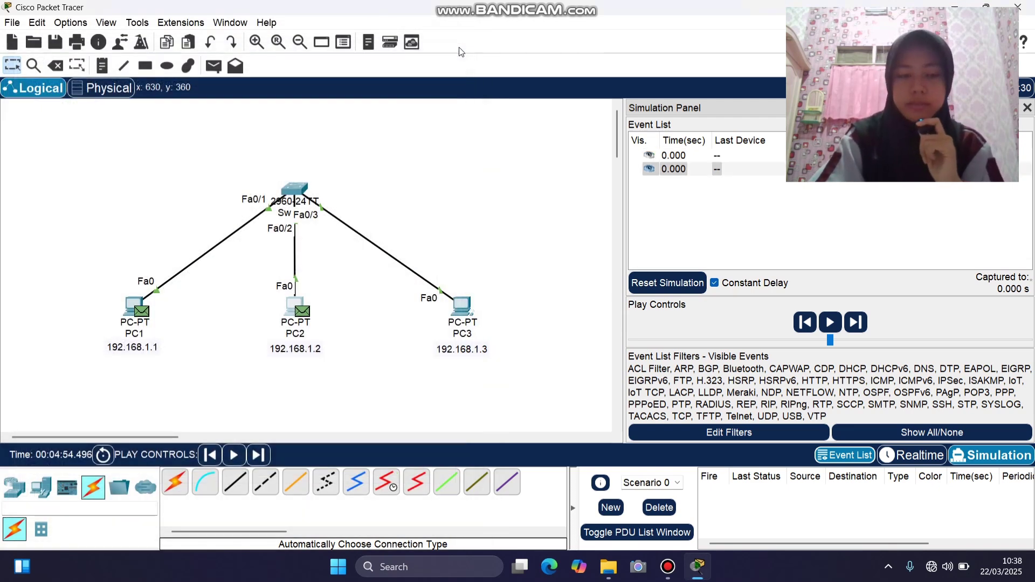
Delete the current scenario to empty the event list, and add a simple PDU from PC1 to PC2.
click(665, 510)
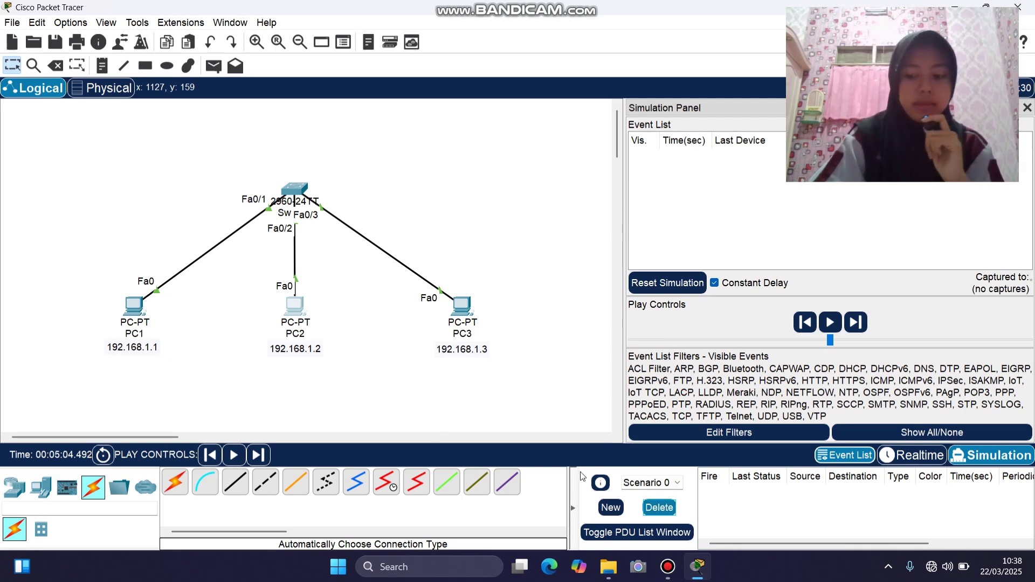
click(213, 67)
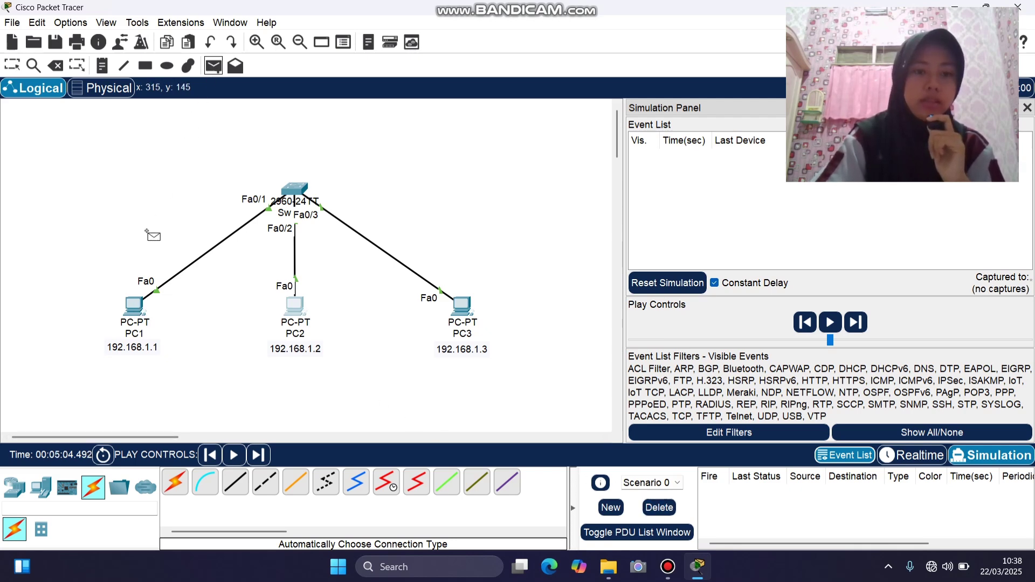
click(137, 304)
click(298, 306)
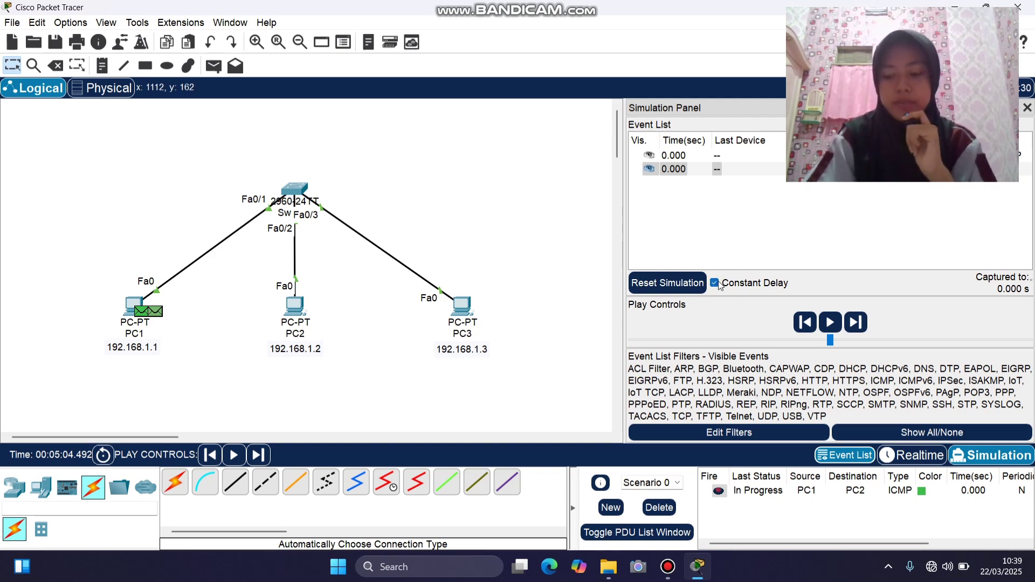
Step the simulation forward event by event through the ARP and ICMP exchange until PC2's ICMP reply reaches PC1.
click(257, 456)
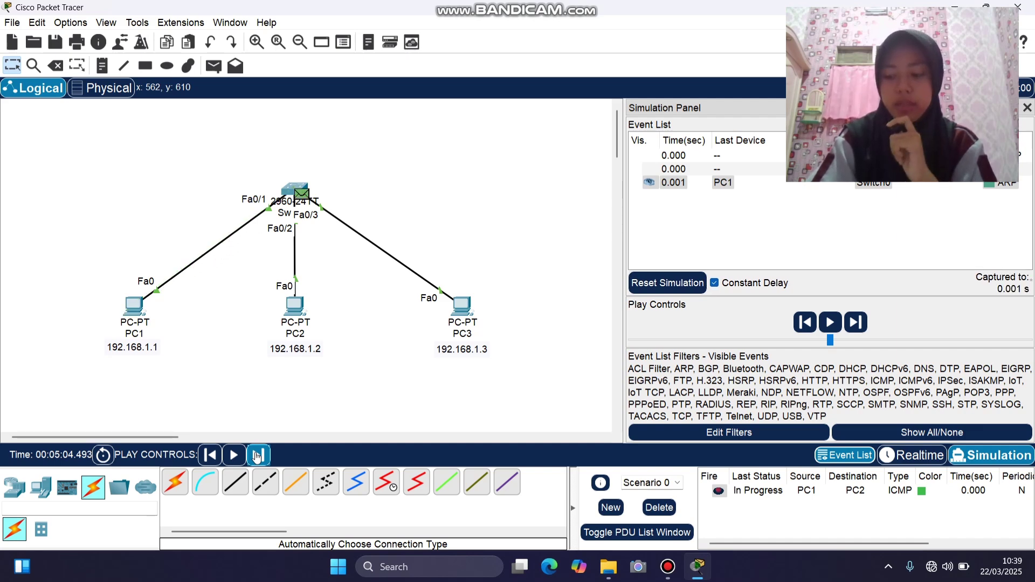
click(257, 457)
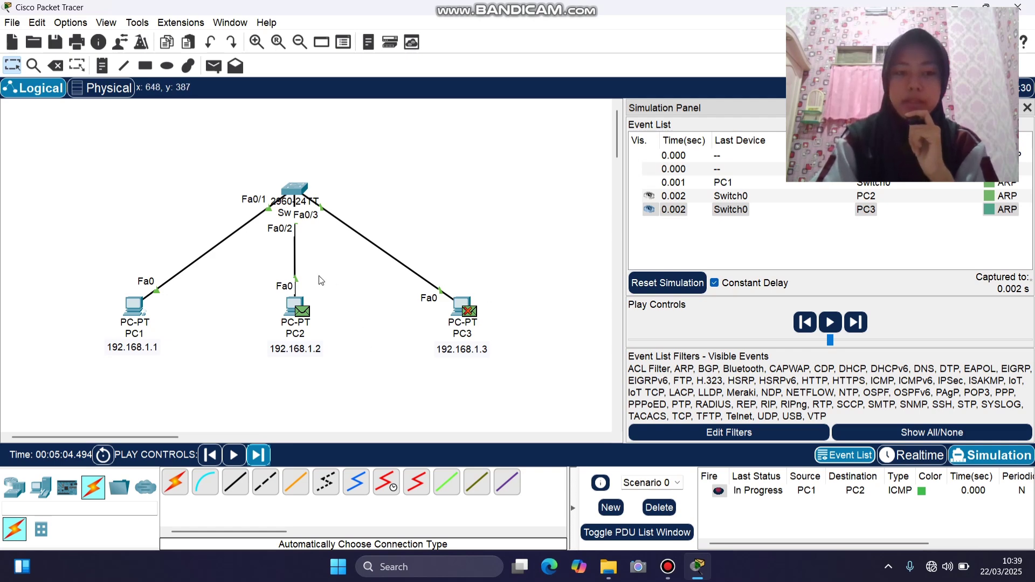
click(258, 457)
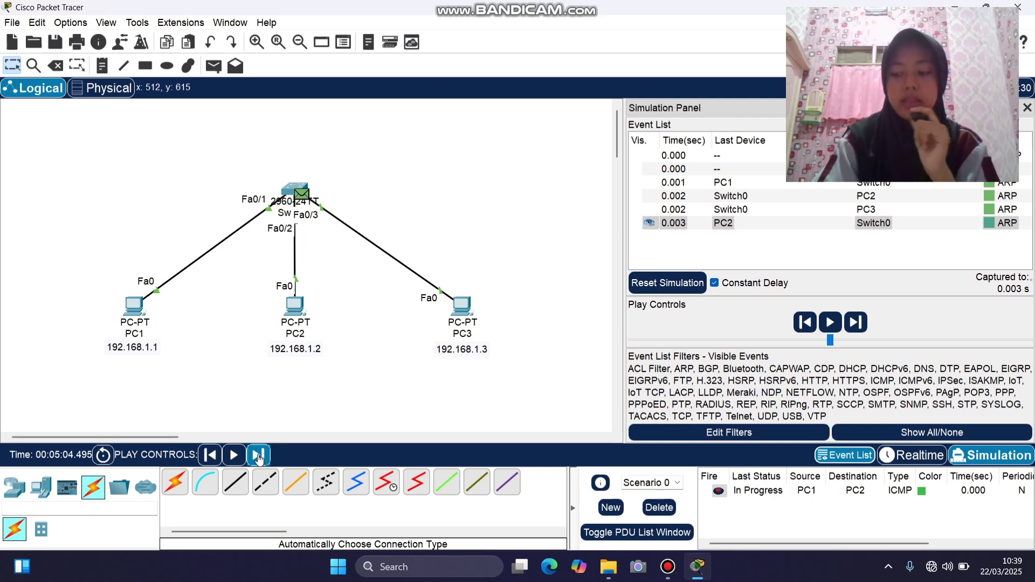
click(259, 457)
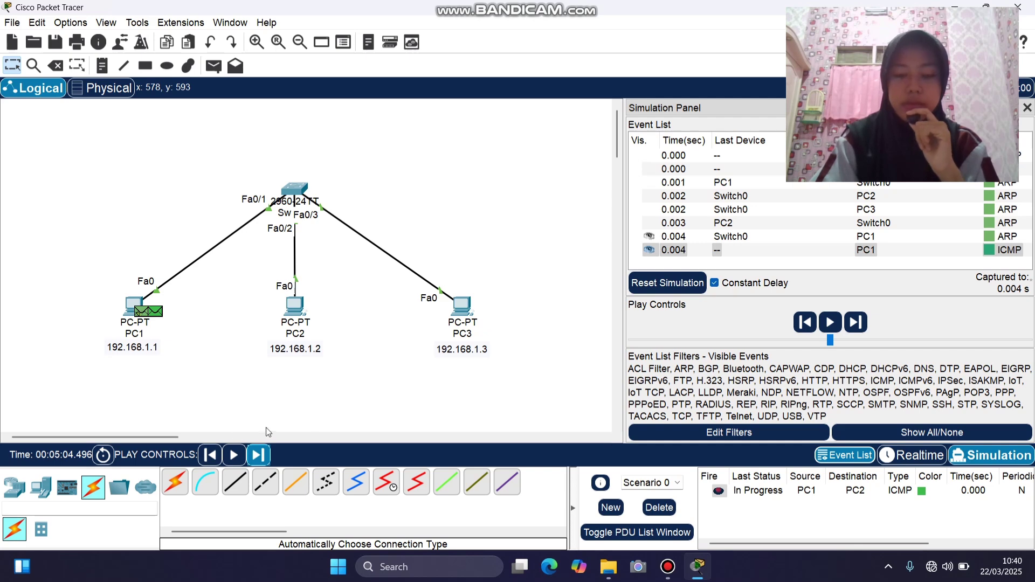
click(258, 455)
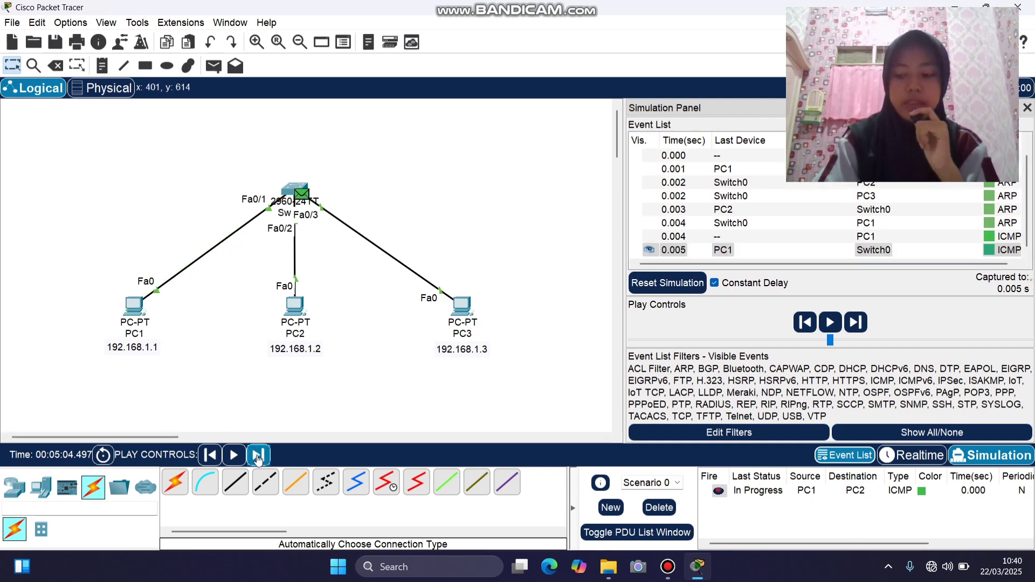
click(258, 457)
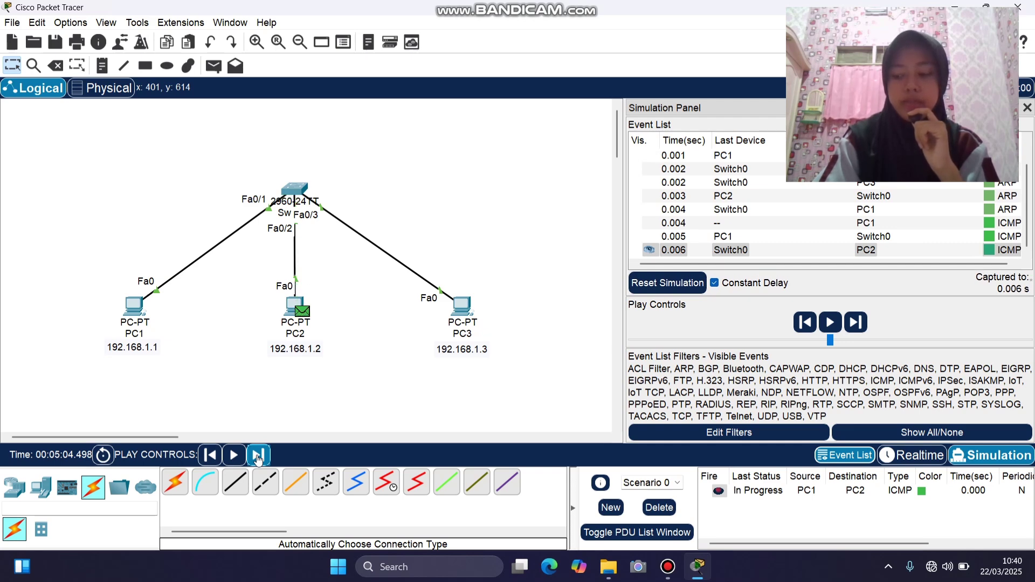
click(258, 457)
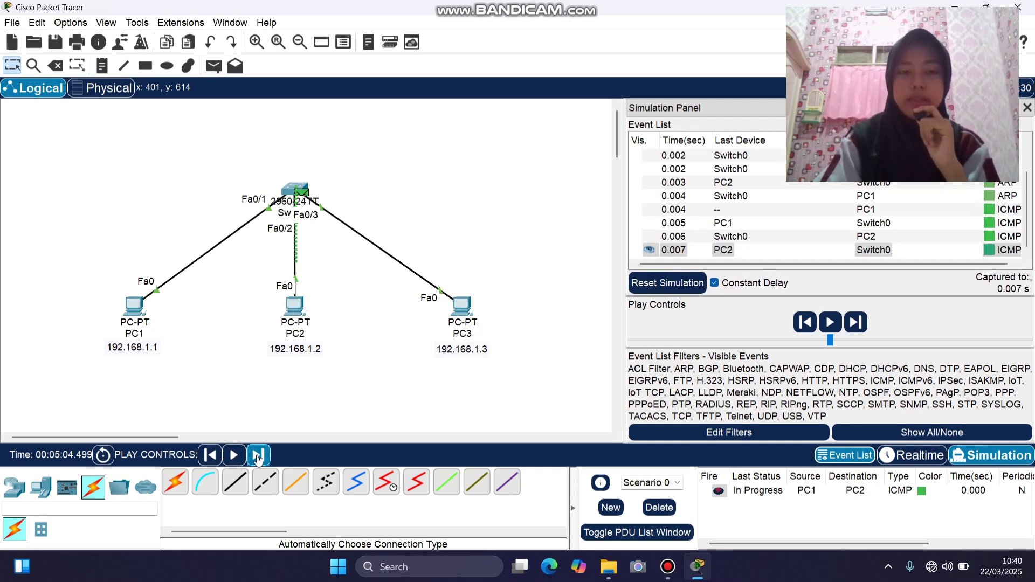
click(258, 456)
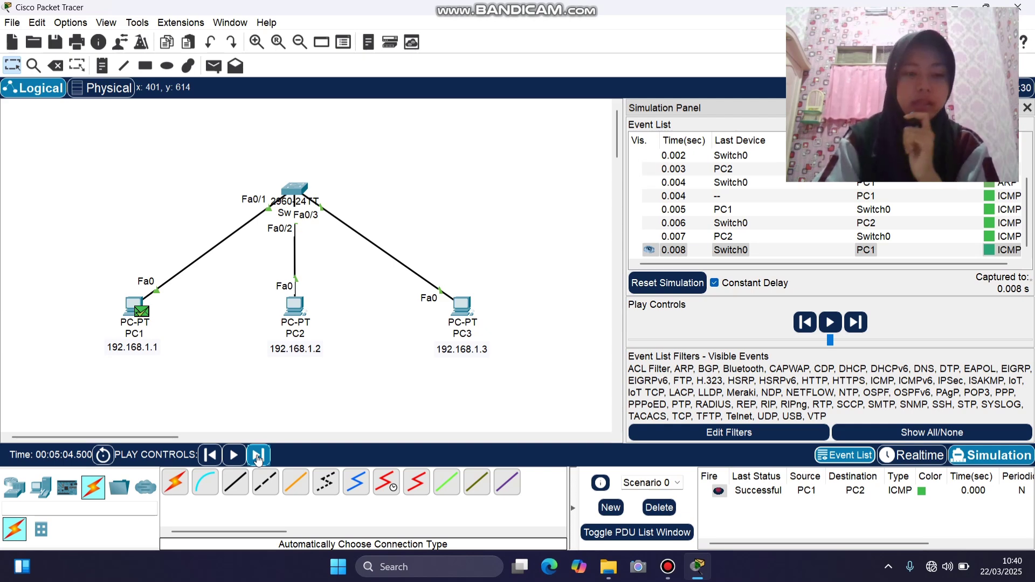
Run arp -a in PC1's command prompt, highlight the 192.168.1.2 entry in the new output, and close the PC1 window.
click(131, 305)
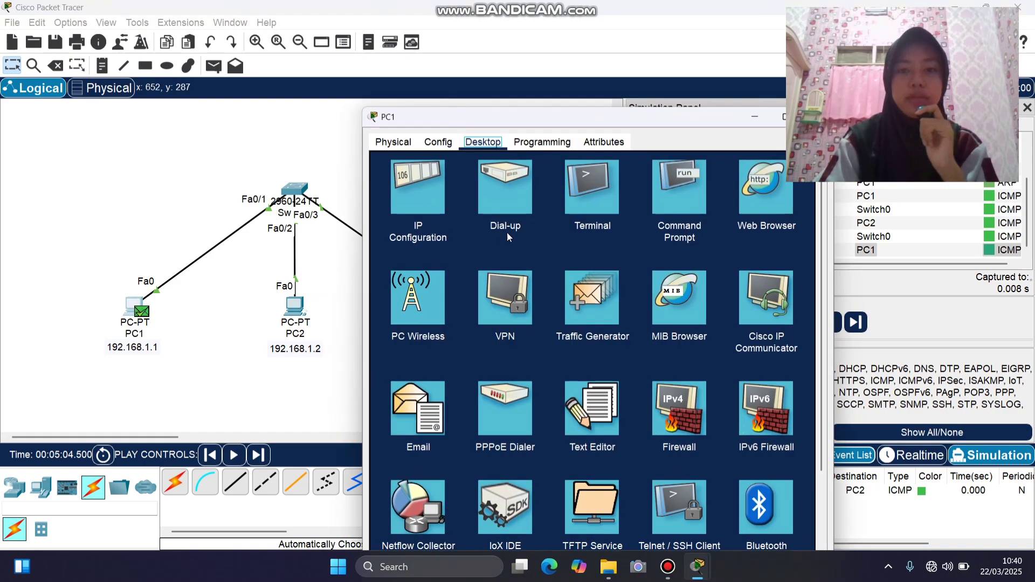
drag(661, 125, 313, 81)
click(327, 139)
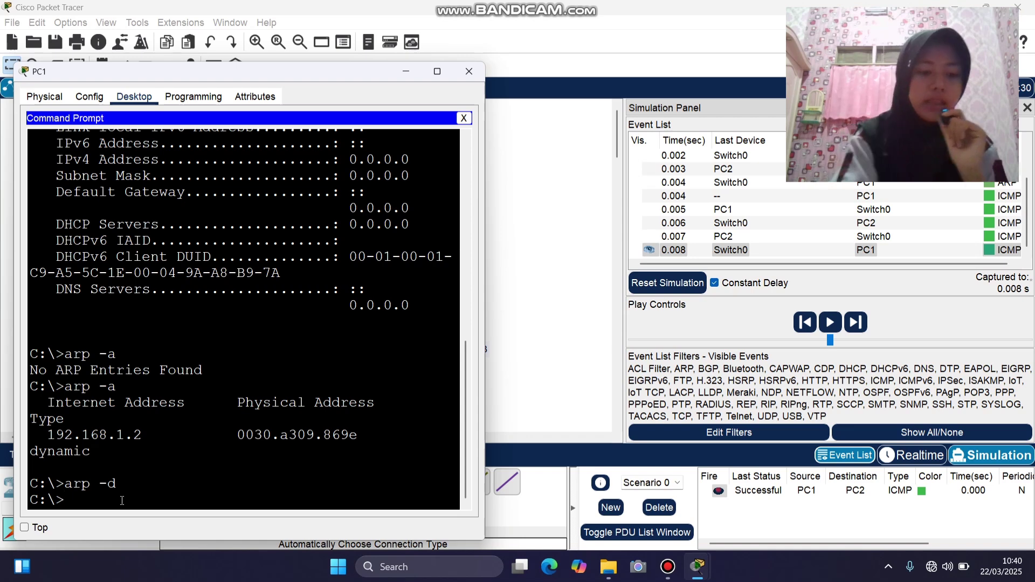
text(arp -a)
key(Return)
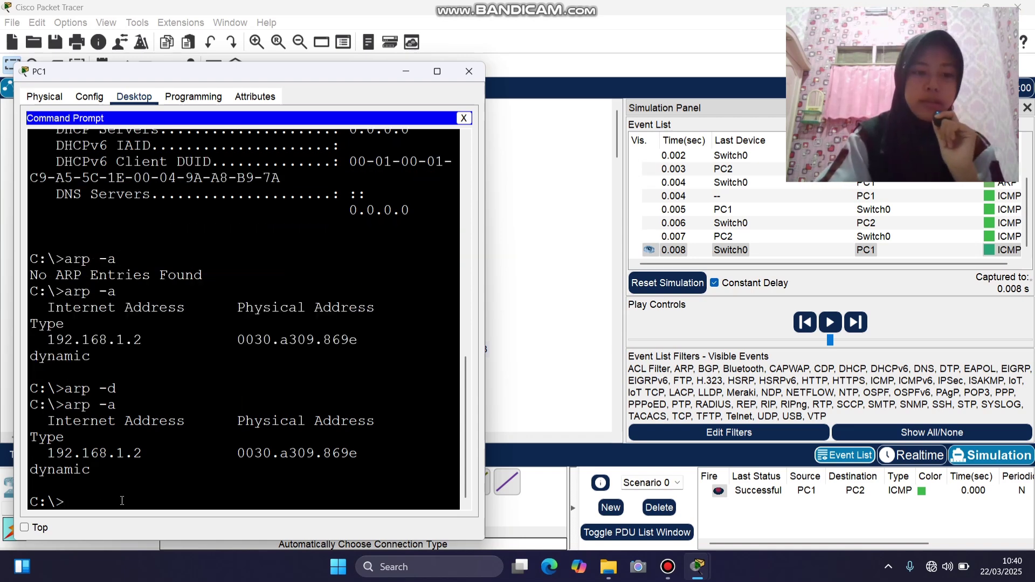
drag(43, 457, 263, 476)
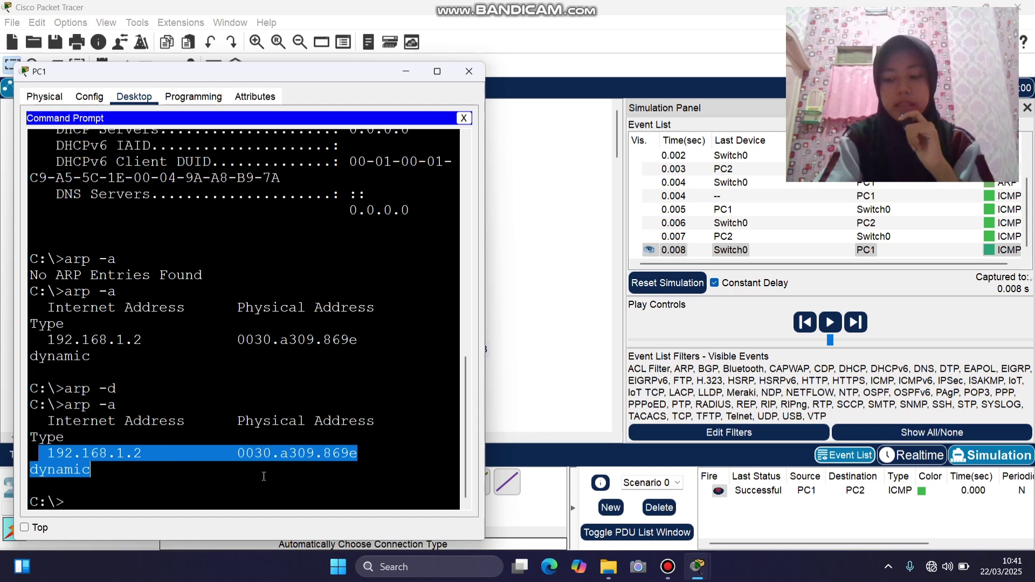
click(468, 71)
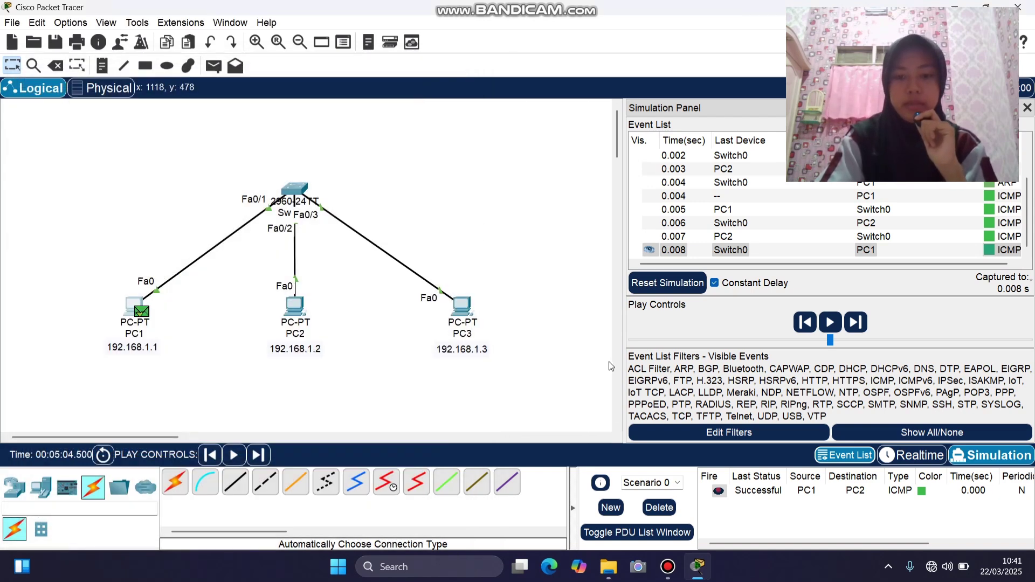
Delete the current scenario to empty the event list, and add a simple PDU from PC1 to PC3.
click(653, 508)
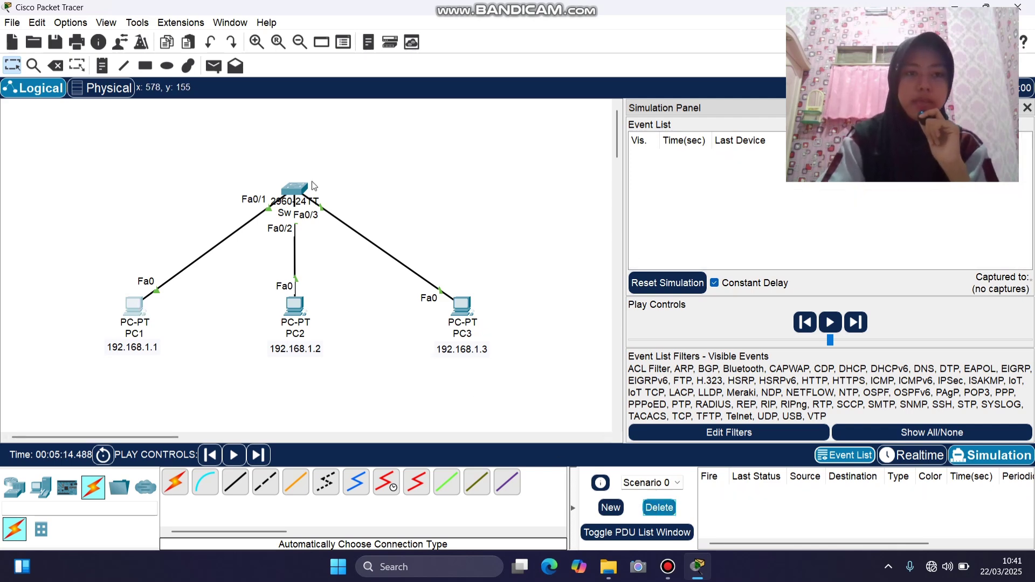
click(214, 67)
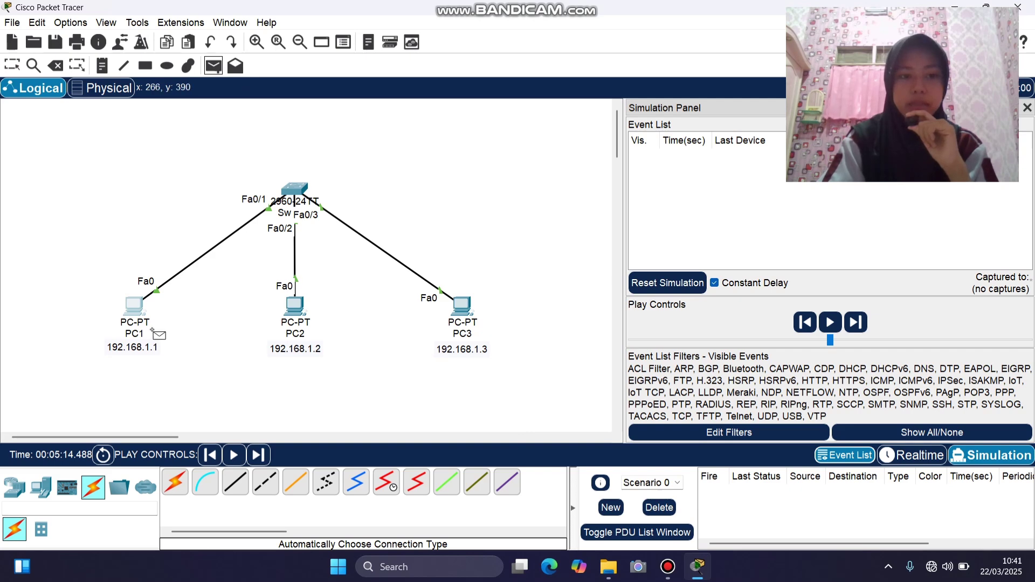
click(130, 308)
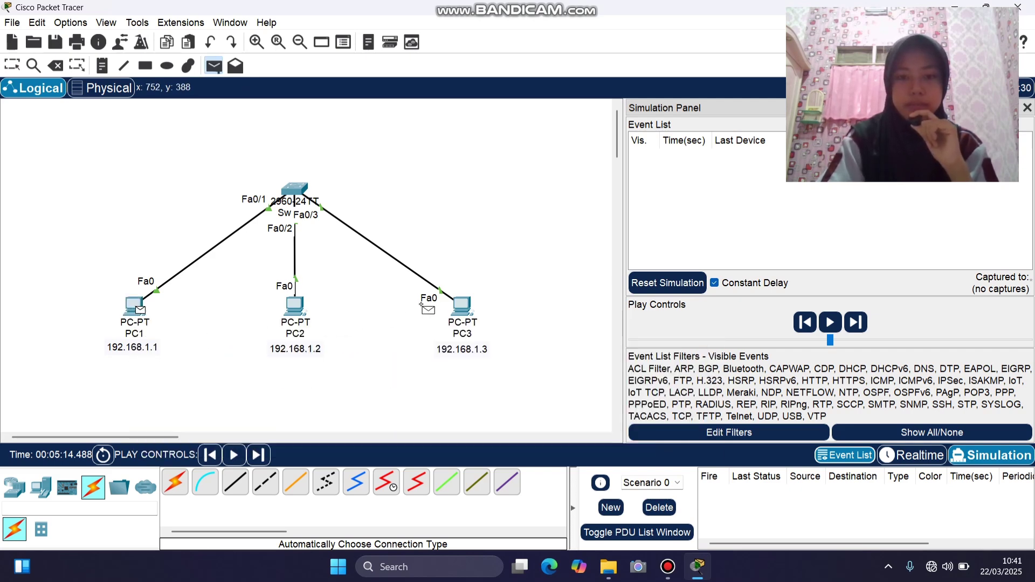
click(461, 306)
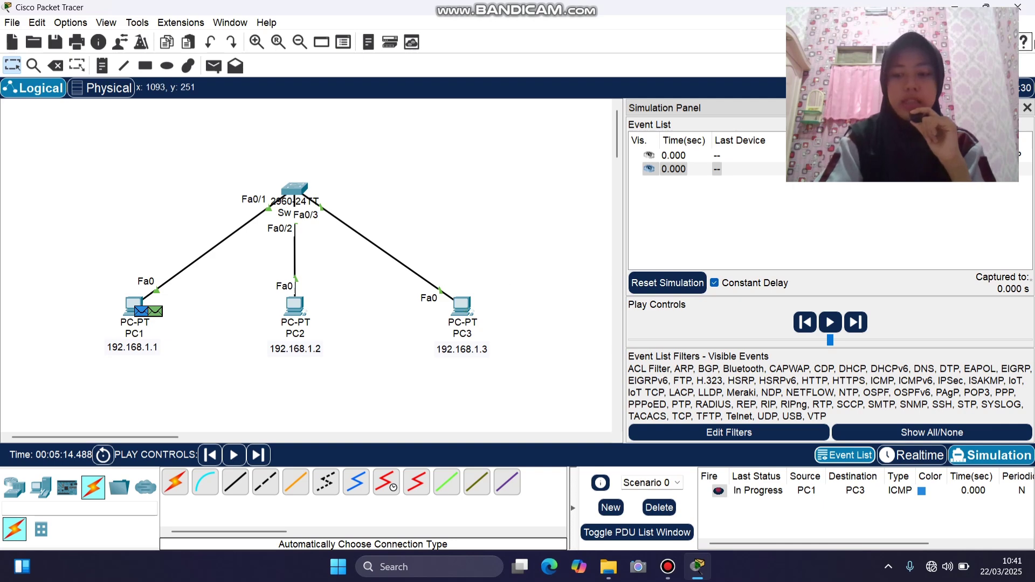
Step the simulation forward event by event through the ARP and ICMP exchange until PC3's ICMP reply reaches PC1.
click(259, 453)
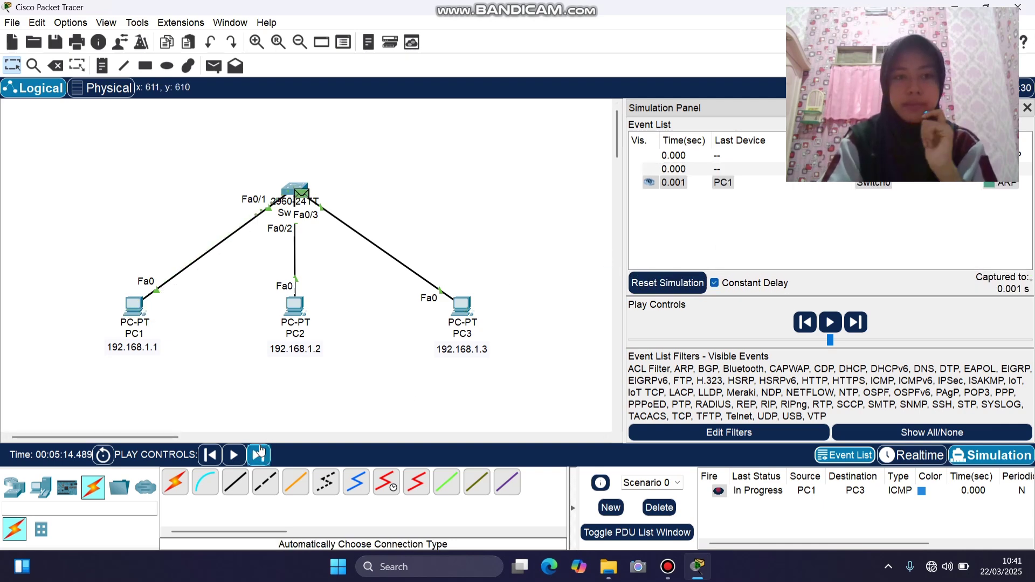
click(259, 453)
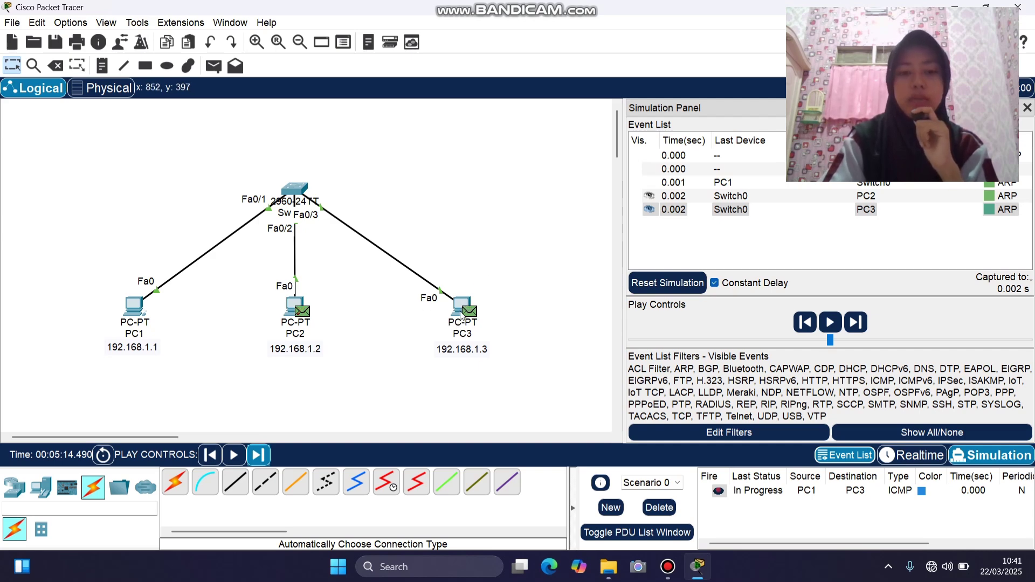
mouse_move(465, 325)
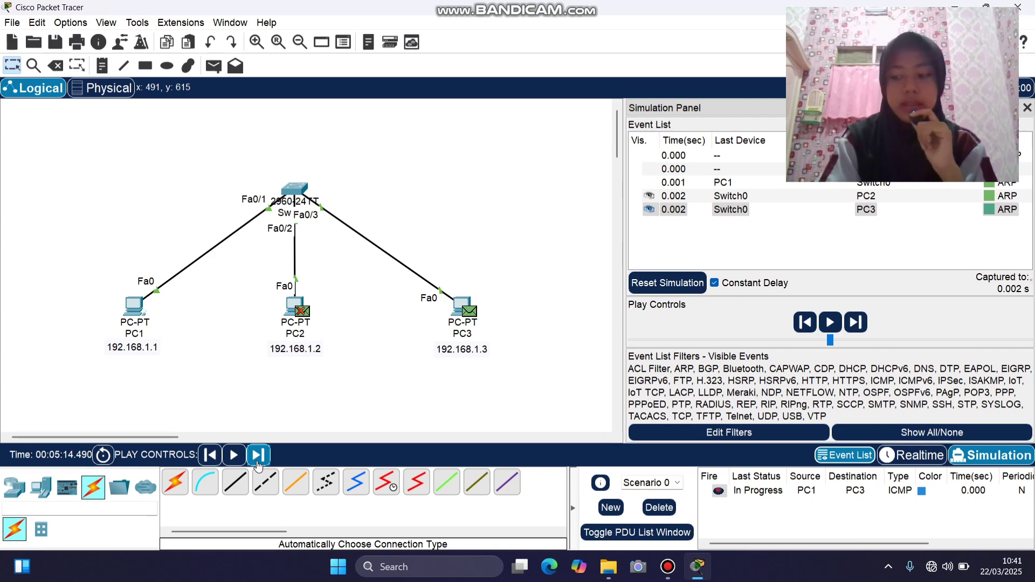
click(258, 455)
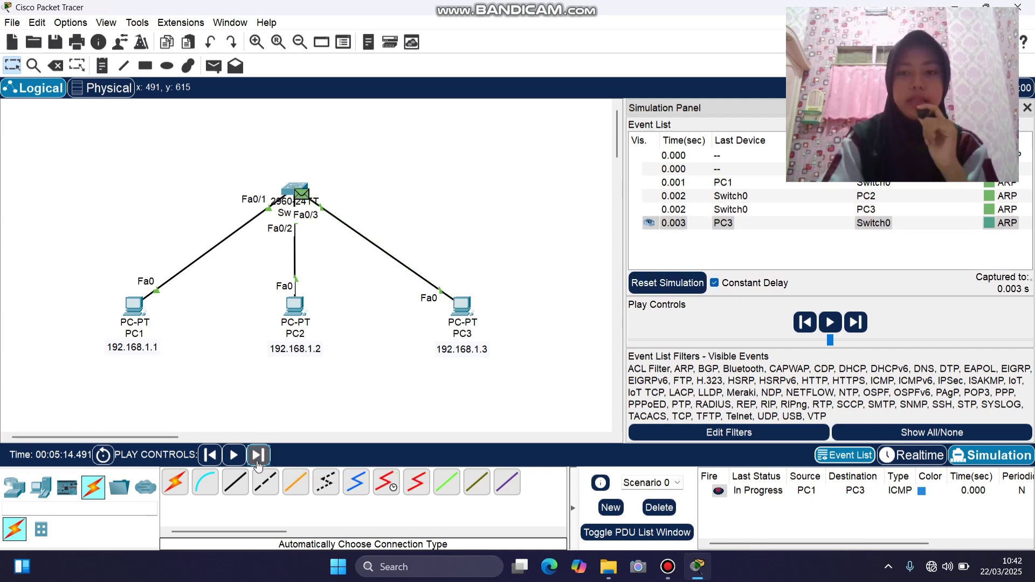
click(258, 455)
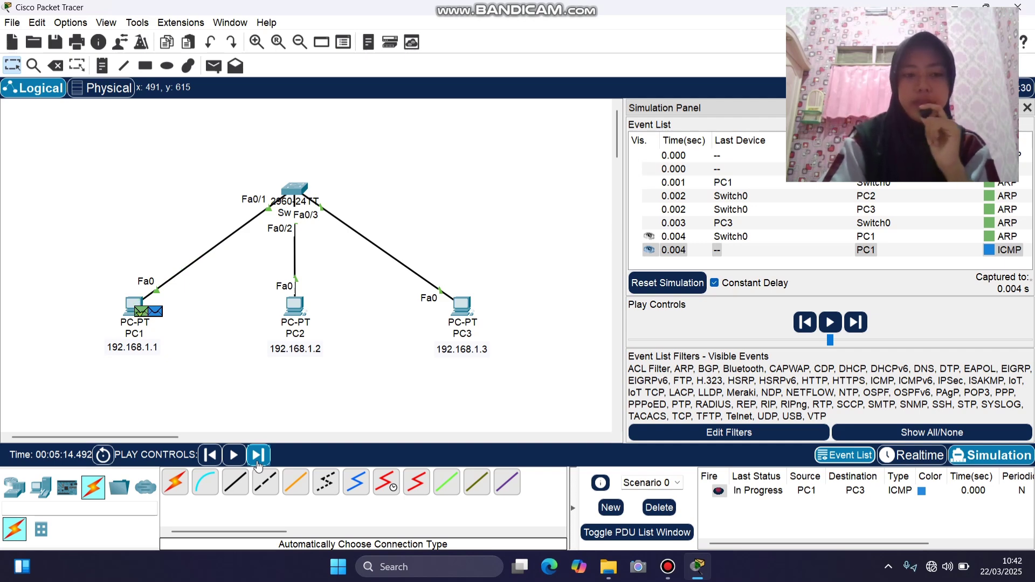
click(257, 462)
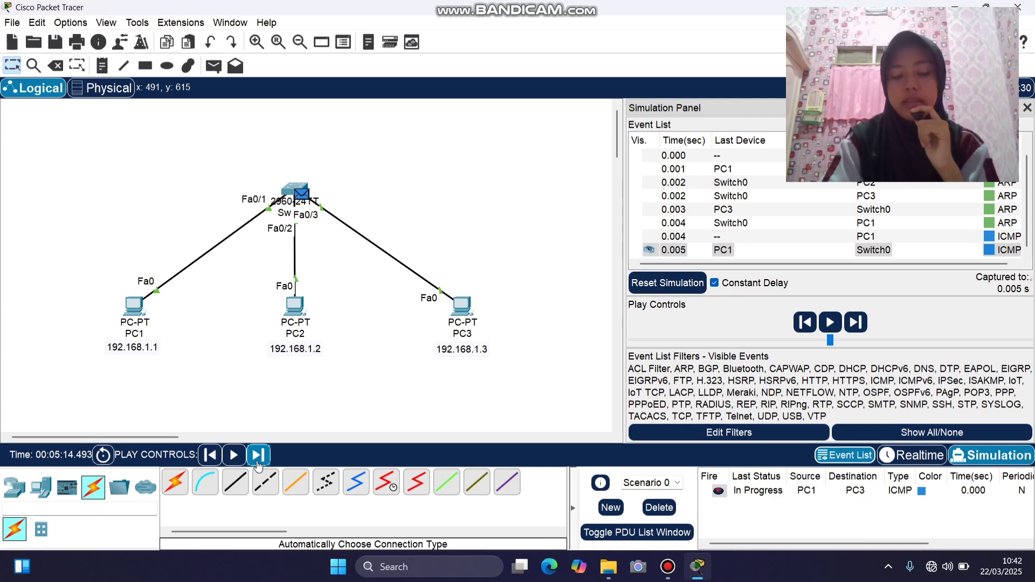
click(257, 464)
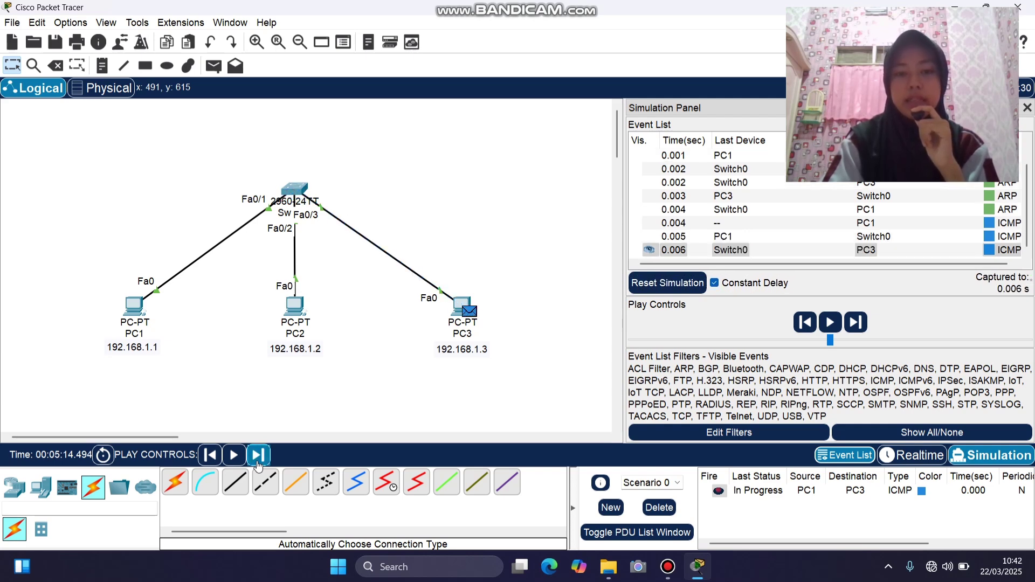
click(258, 464)
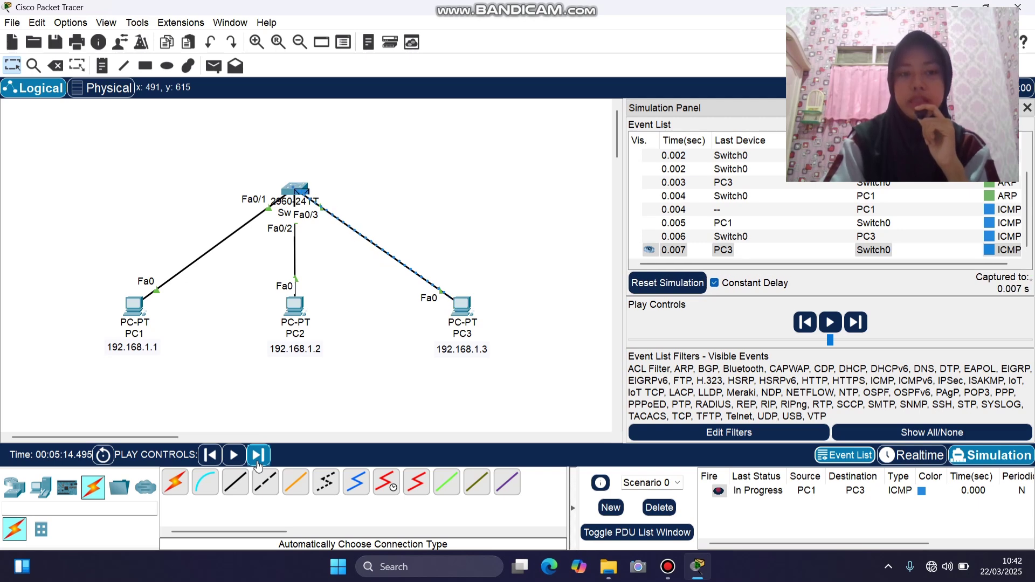
click(258, 464)
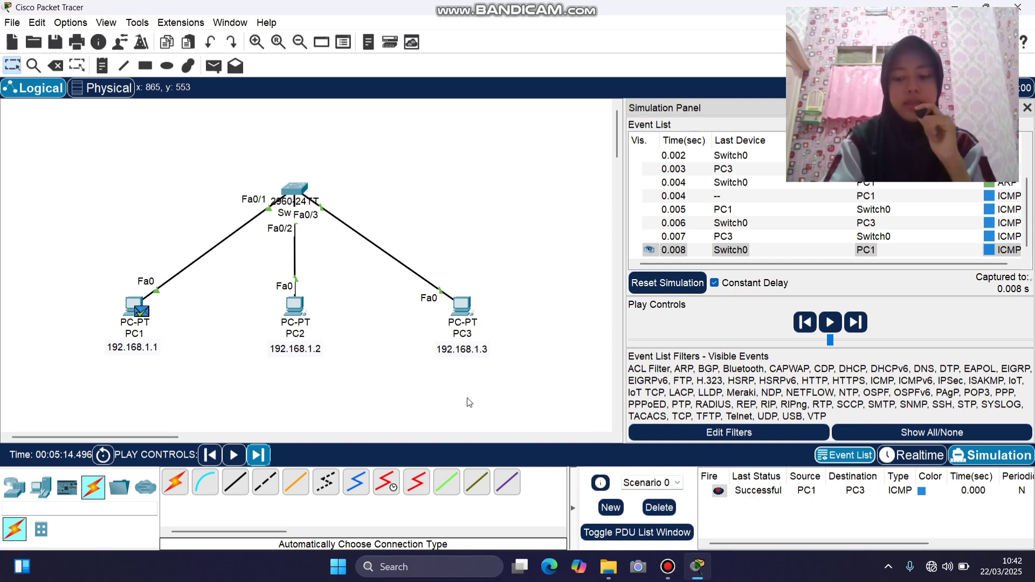
Recheck PC1's ARP table with arp -a, highlight the 192.168.1.2 and 192.168.1.3 entries, and close the PC1 window.
click(132, 300)
drag(665, 123, 291, 81)
click(318, 150)
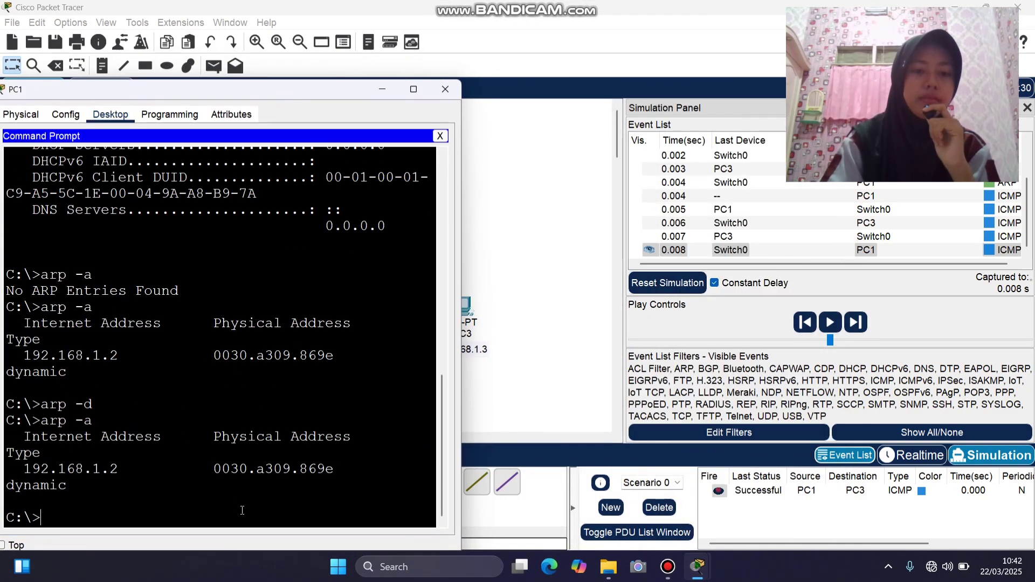
text(arp -a)
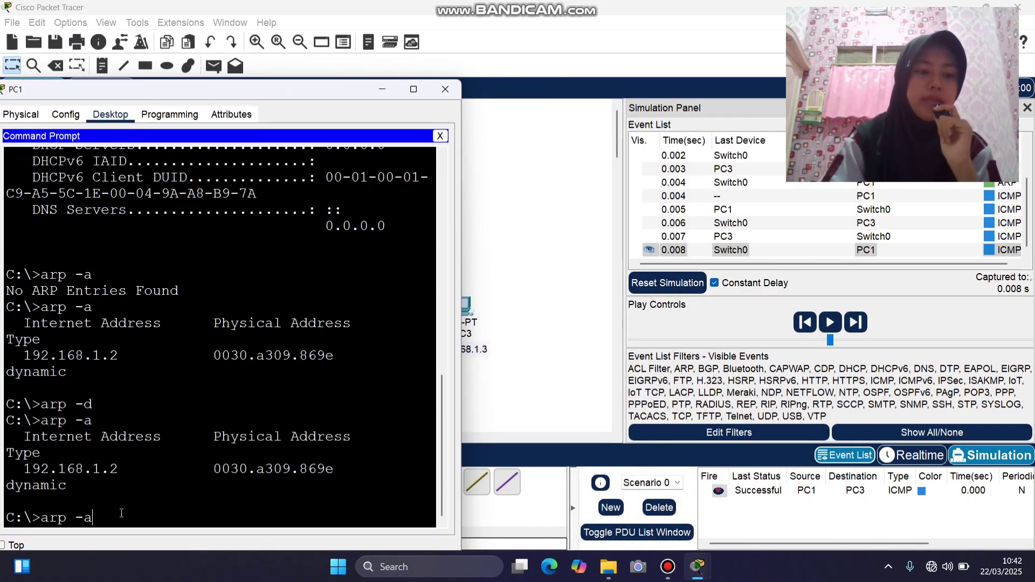
key(Return)
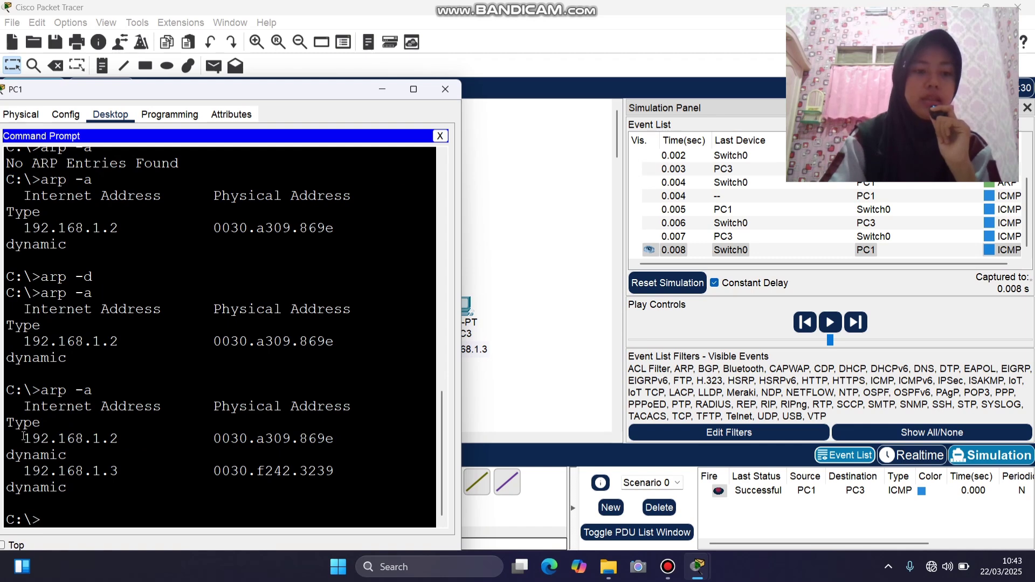
drag(24, 437, 92, 492)
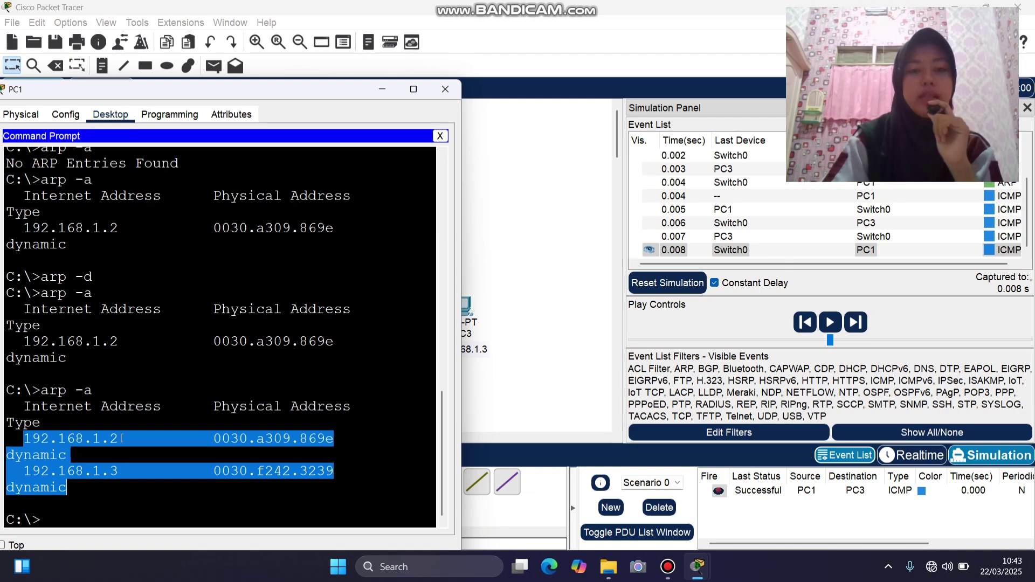
click(446, 89)
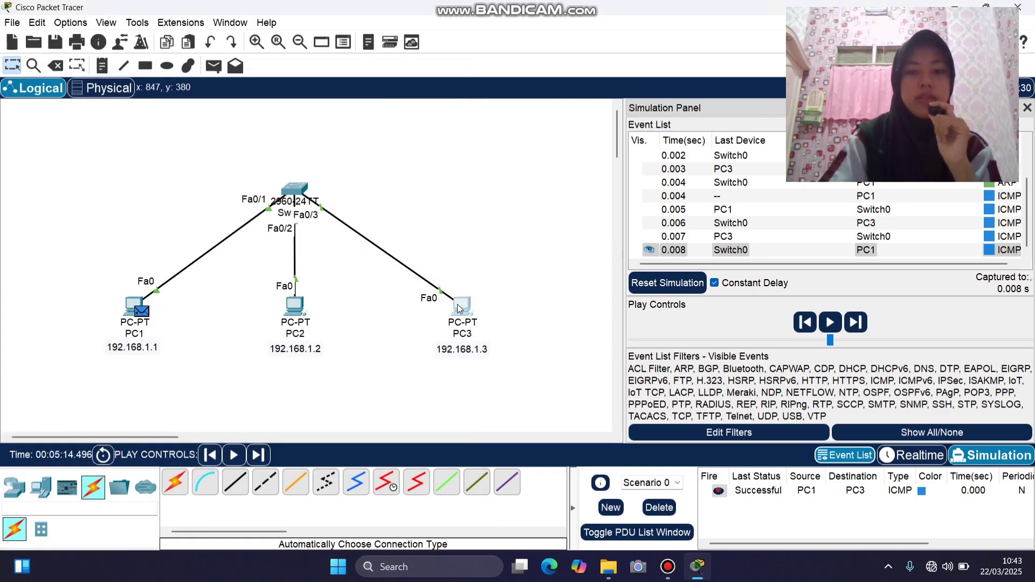
Run arp -a again in PC3's command prompt and highlight the 192.168.1.1 entry in its ARP table.
click(460, 309)
drag(622, 83, 255, 78)
click(284, 122)
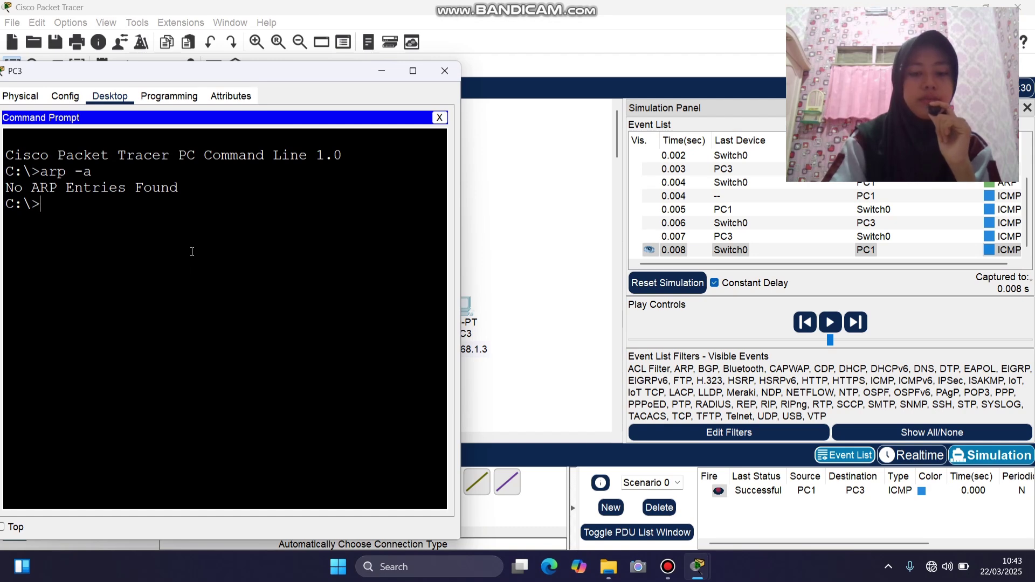
key(Up)
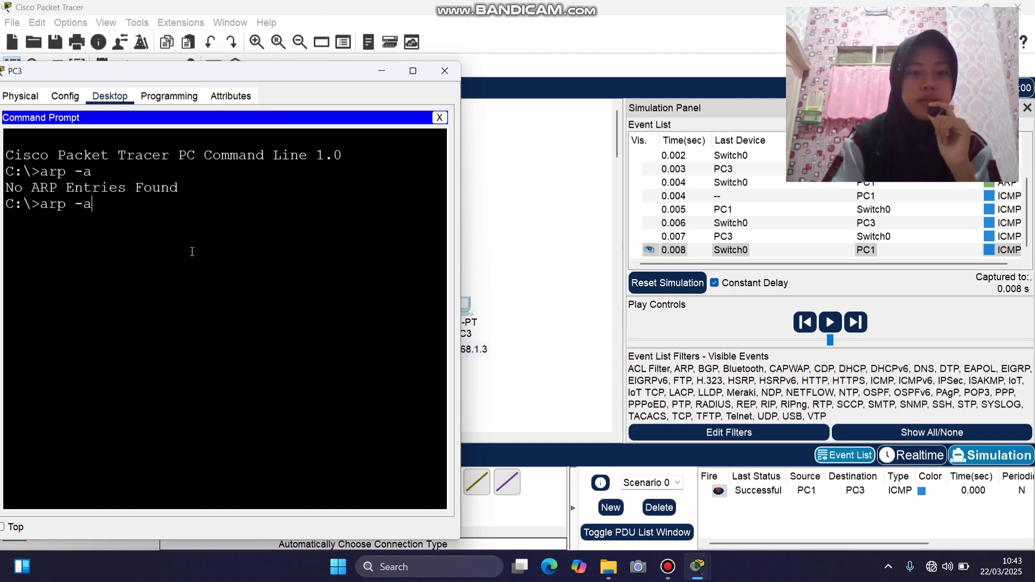
key(Return)
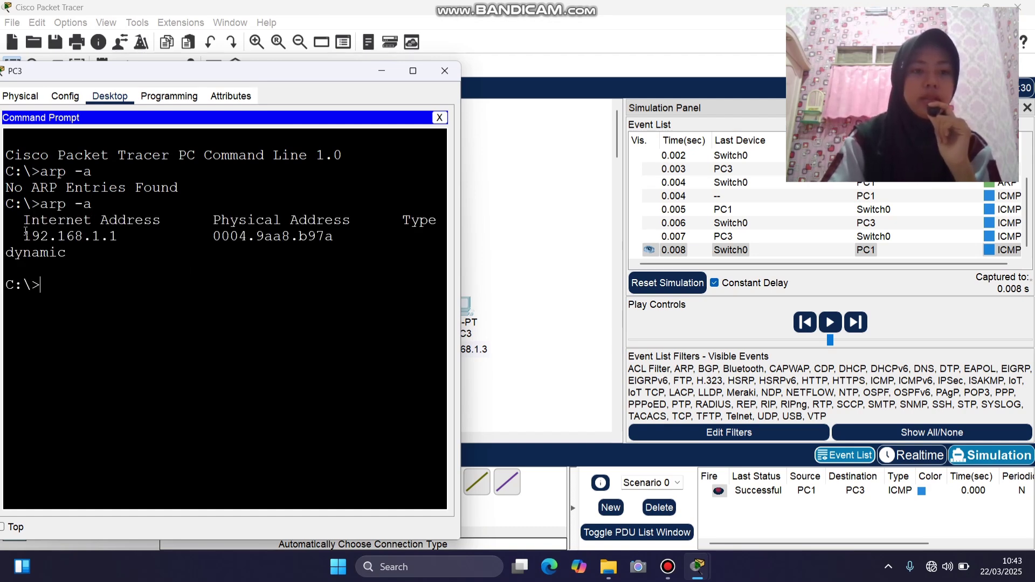
drag(24, 232, 80, 253)
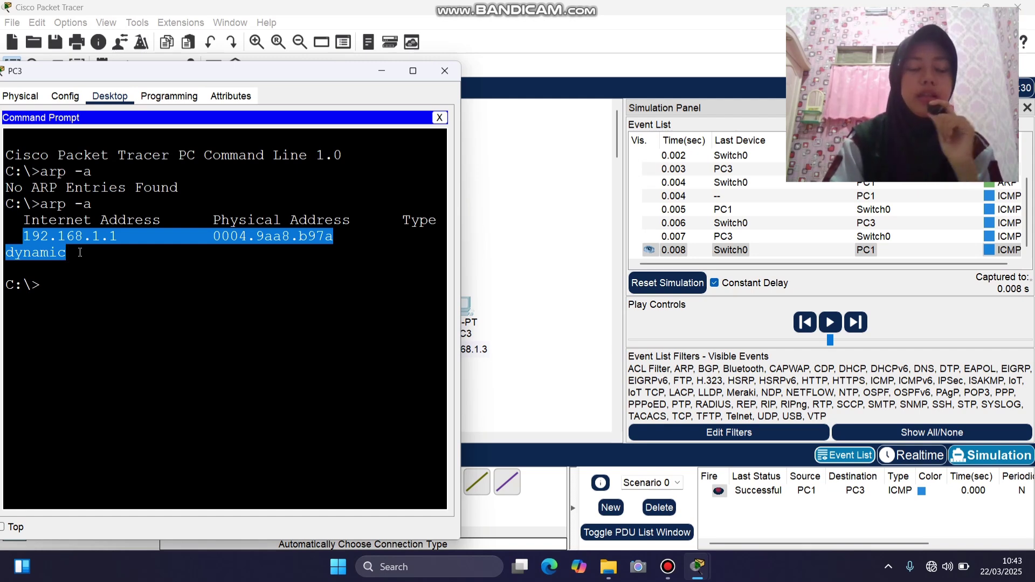
Close the PC3 window, clear PC1's ARP table with arp -d in its command prompt, check it with arp -a, and close PC1.
click(437, 80)
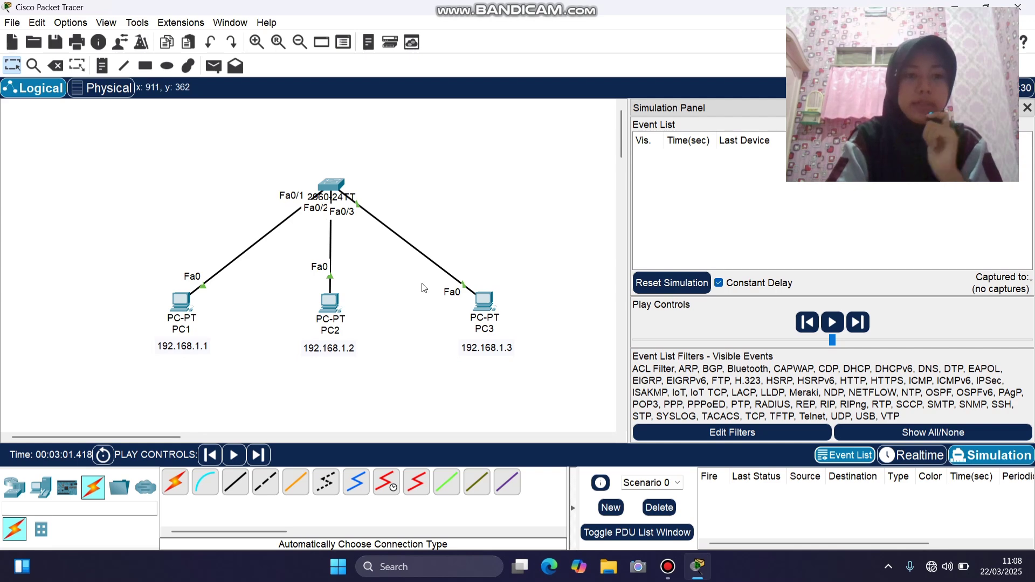
click(180, 306)
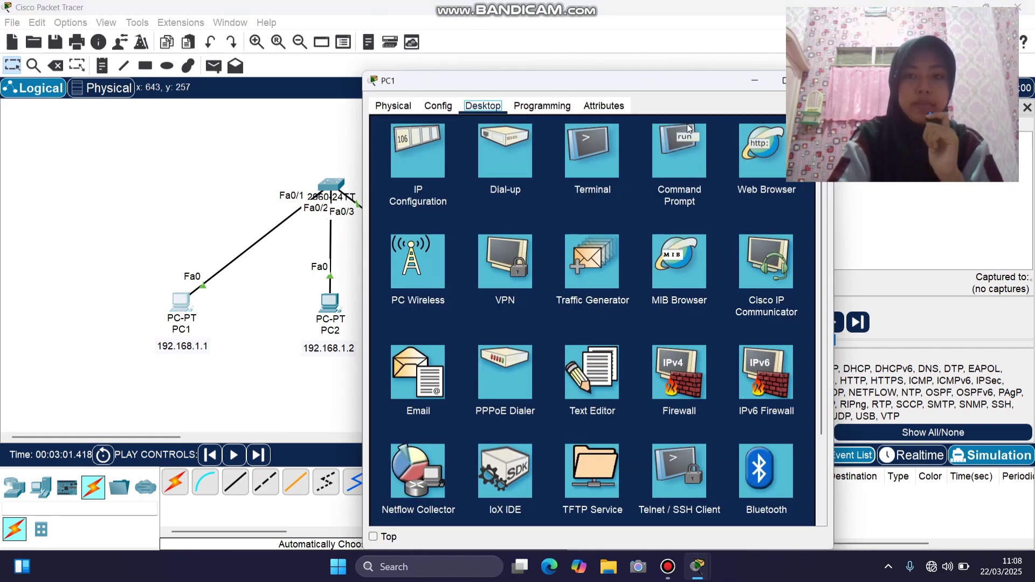
click(680, 139)
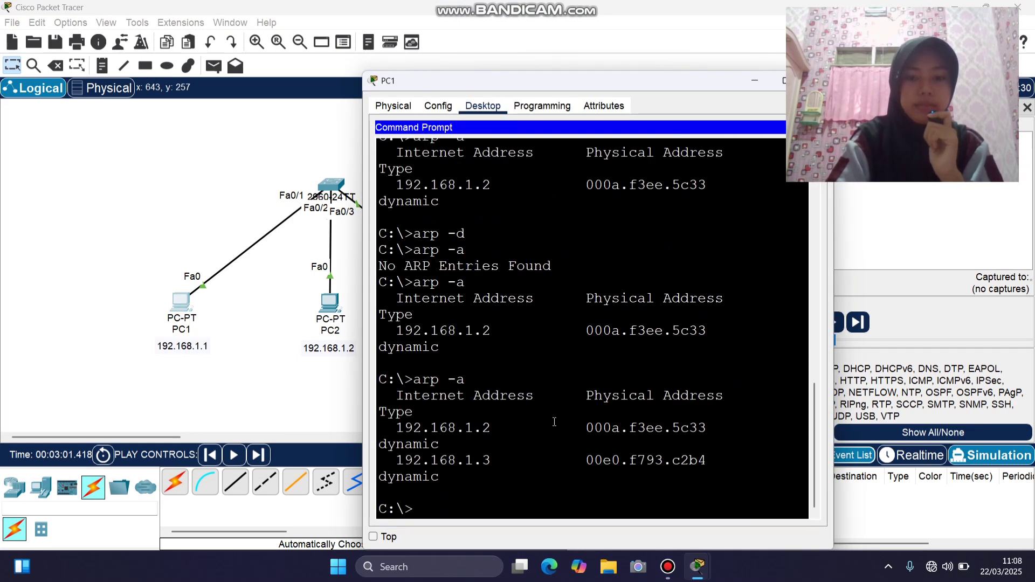
text(arp -d)
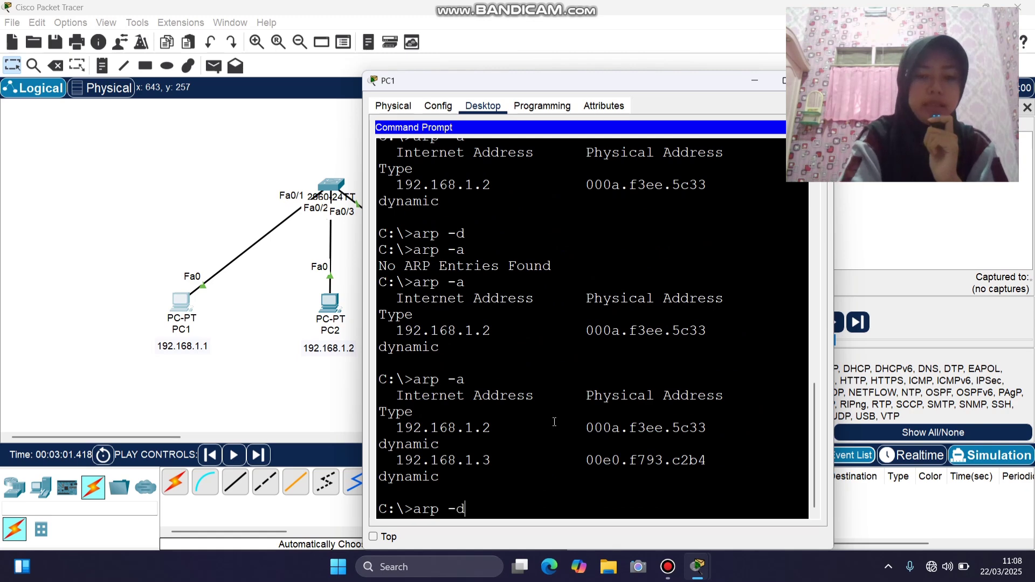
key(Return)
text(ar)
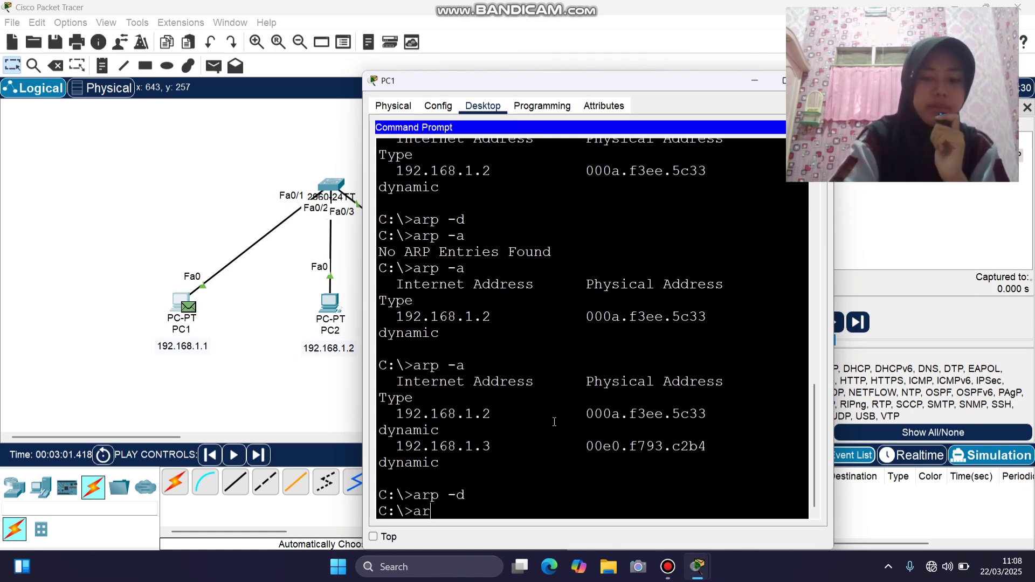
text(p -a)
key(Return)
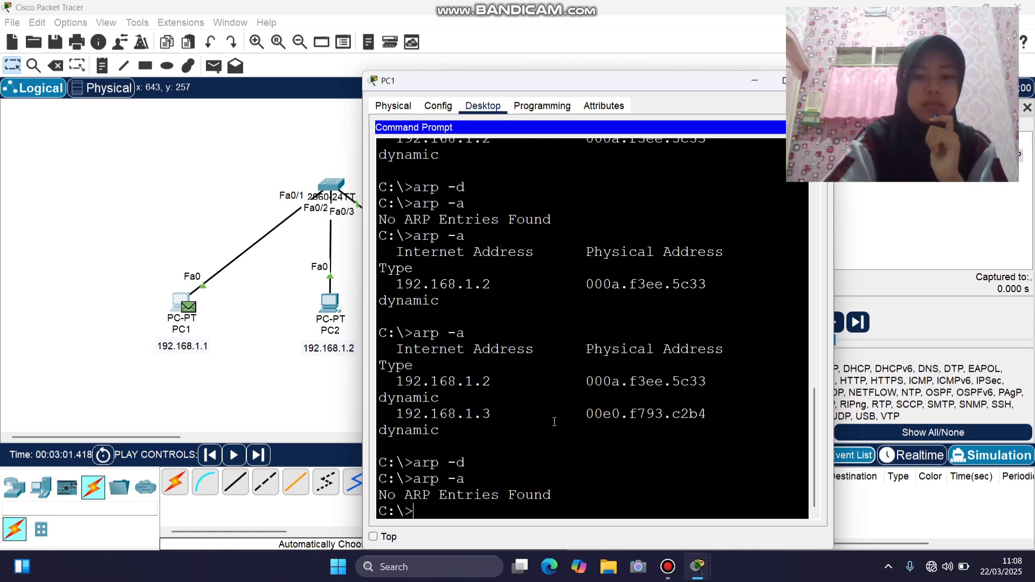
click(813, 80)
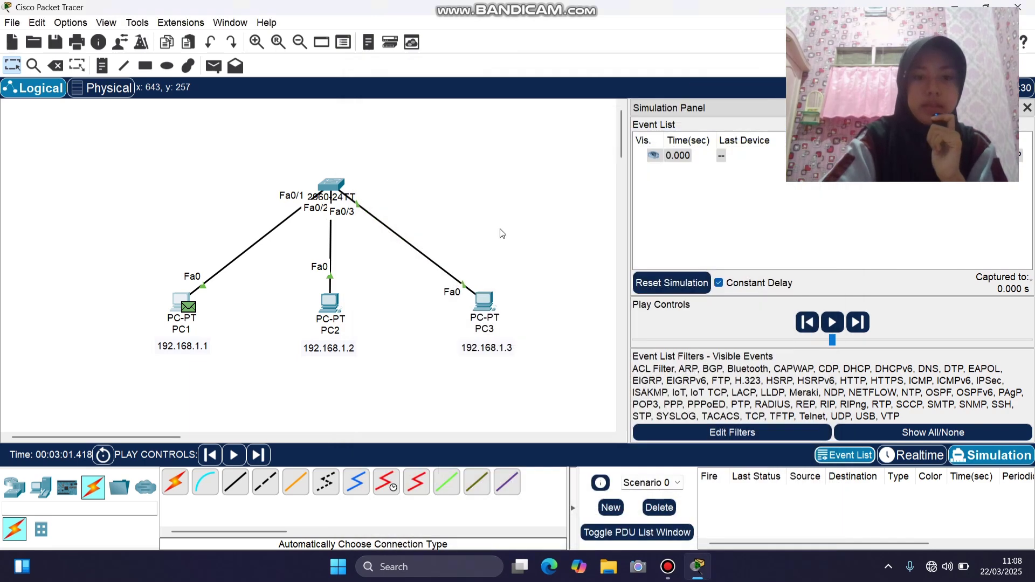
Clear PC2's ARP table with arp -d in its command prompt, check it with arp -a, and close the PC2 window.
click(329, 302)
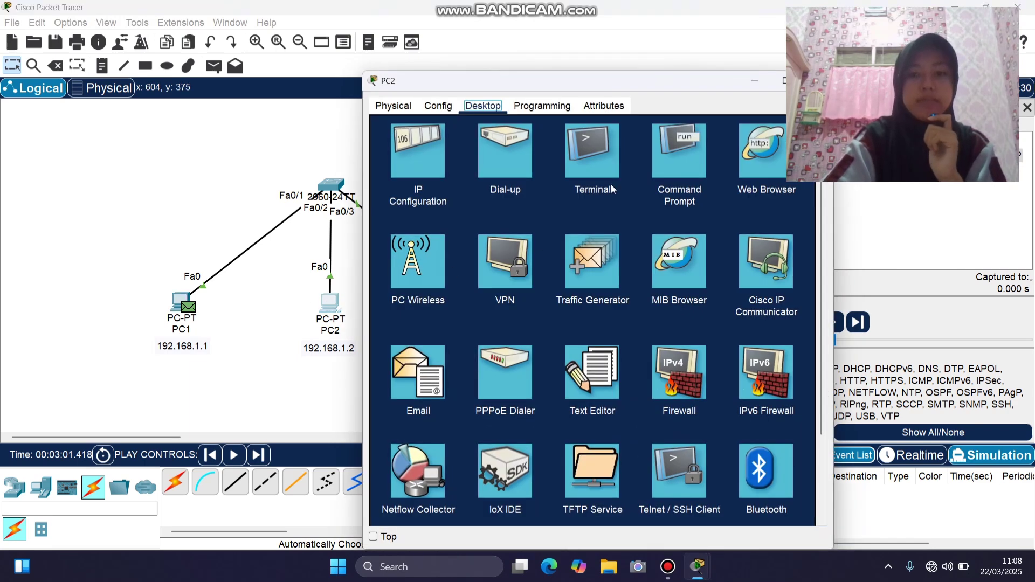
click(660, 157)
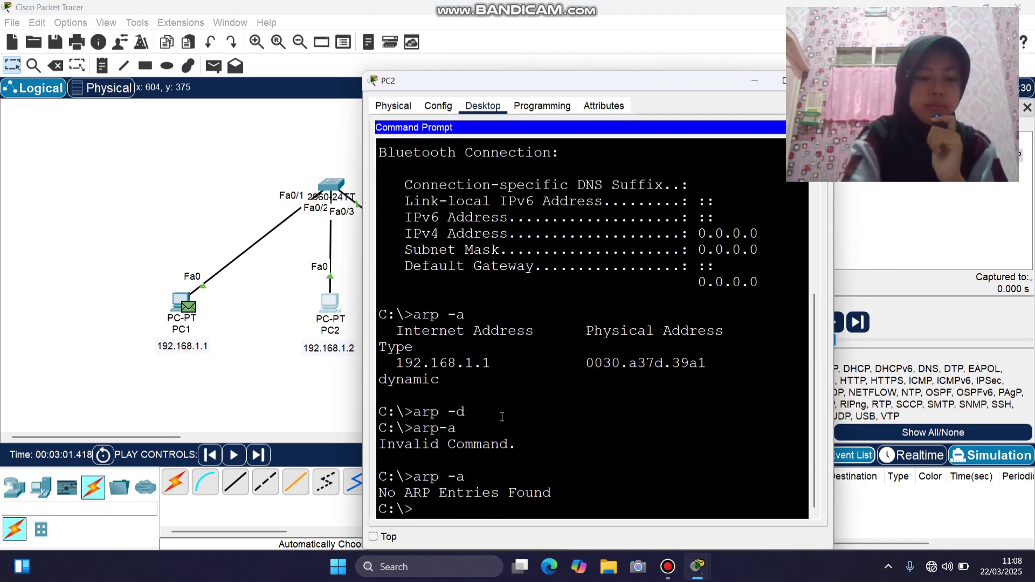
text(arp -d)
key(Return)
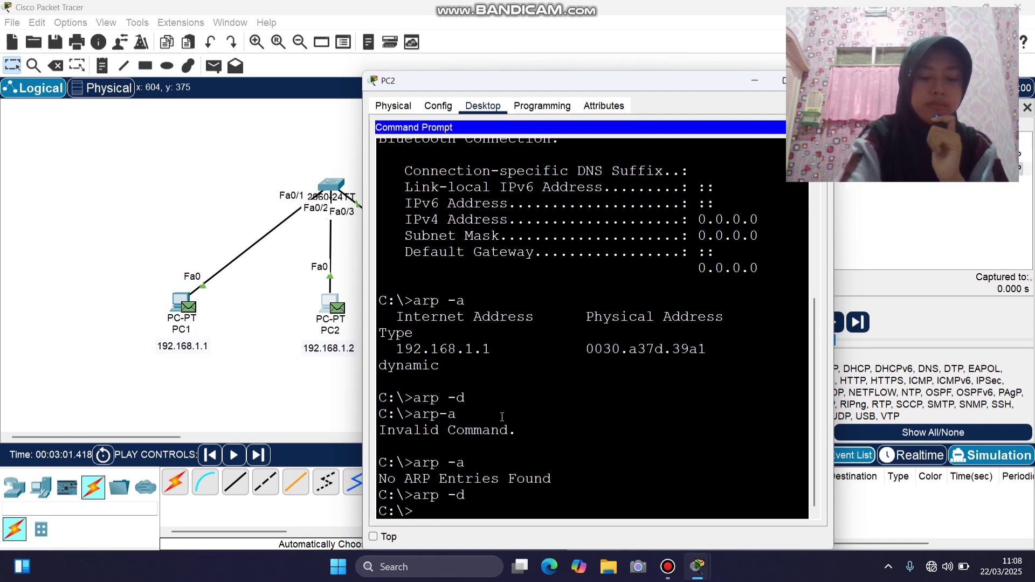
text(arp -a)
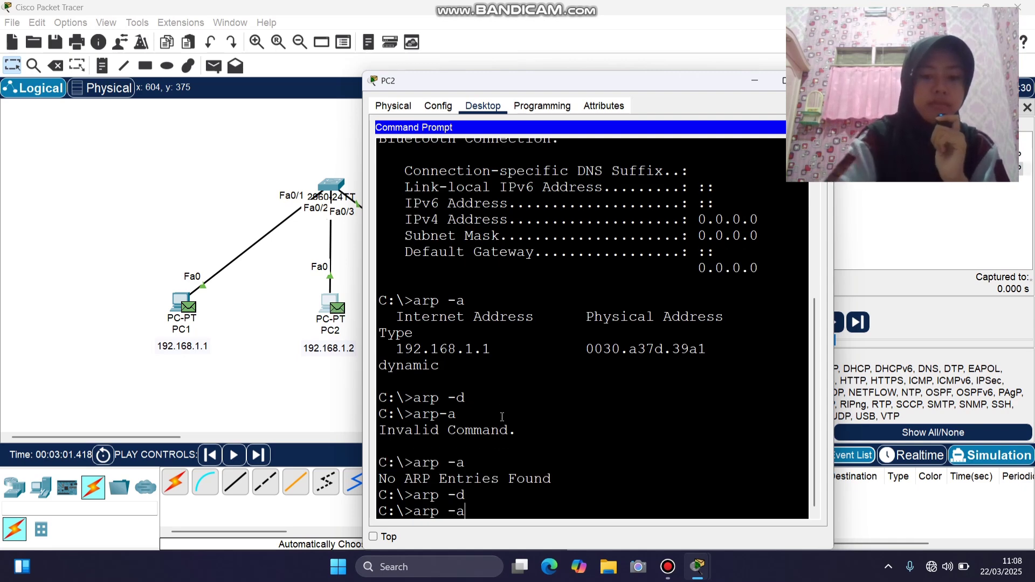
key(Return)
click(814, 80)
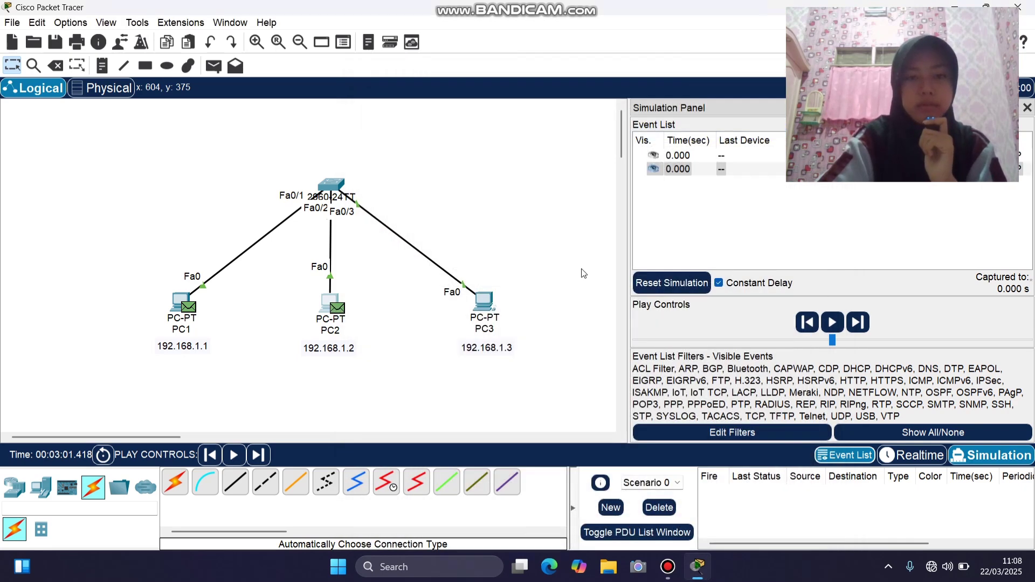
Clear PC3's ARP table with arp -d in its command prompt, check it with arp -a, and close the PC3 window.
click(487, 302)
click(660, 173)
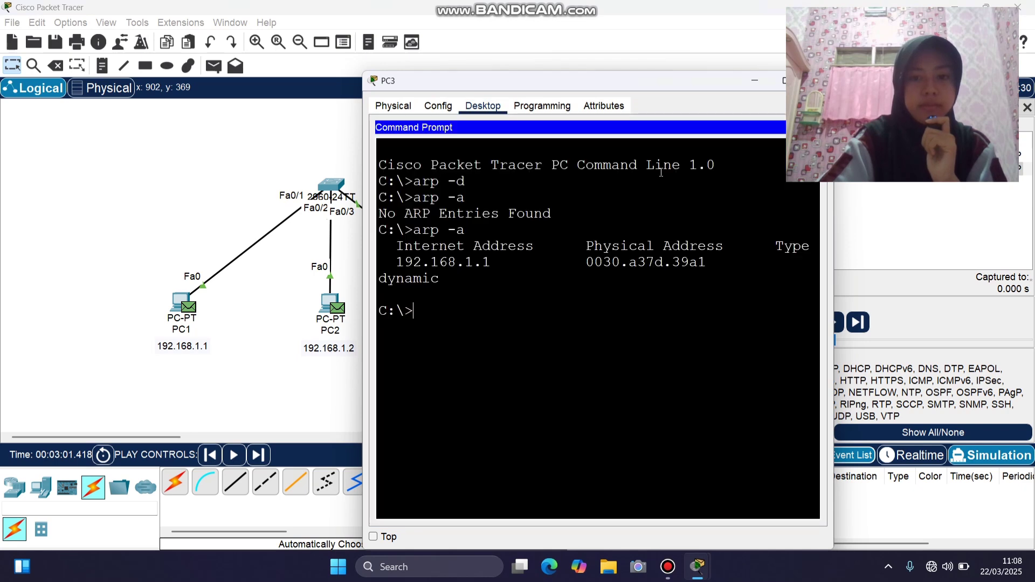
text(arp )
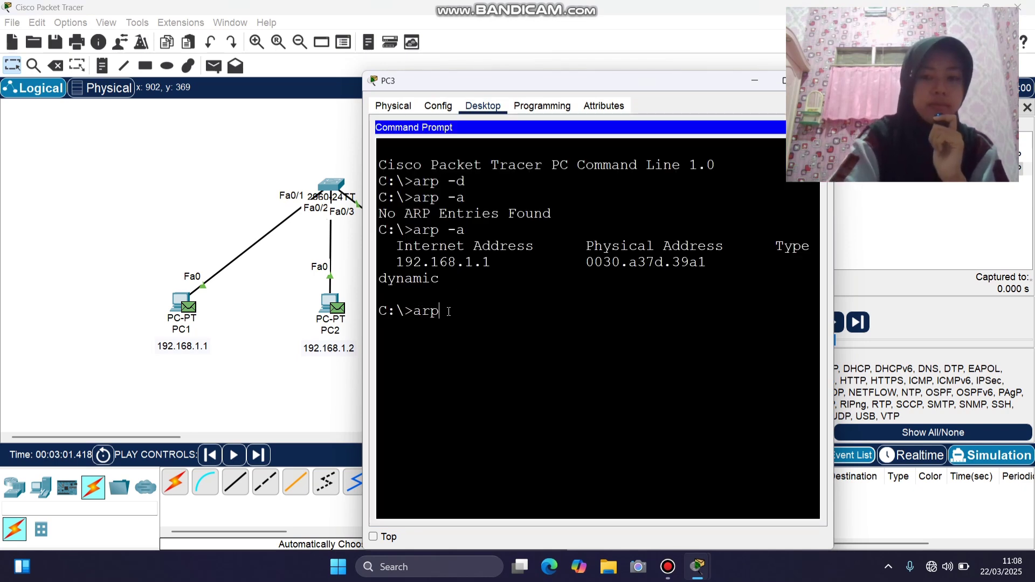
text(-d)
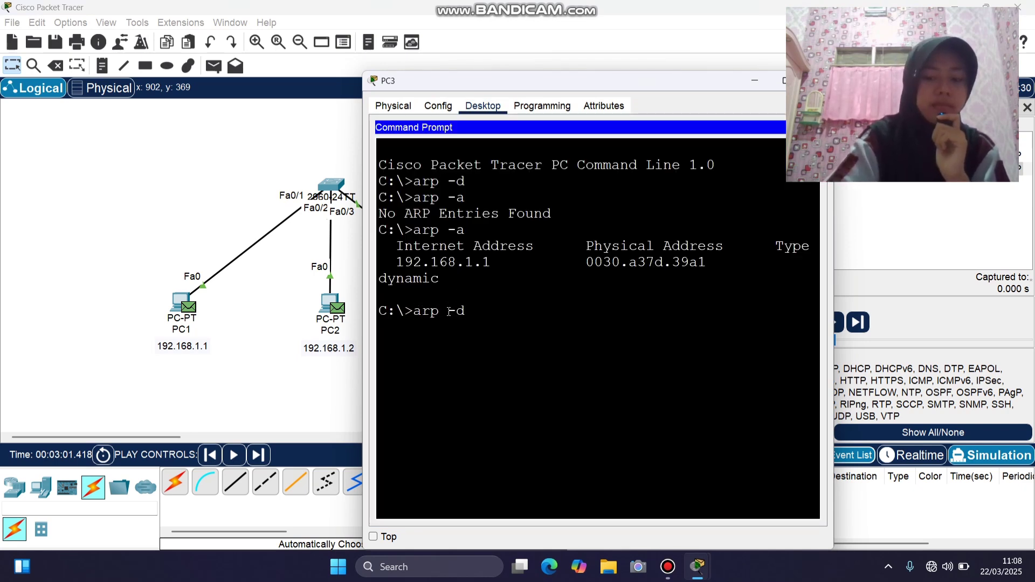
key(Return)
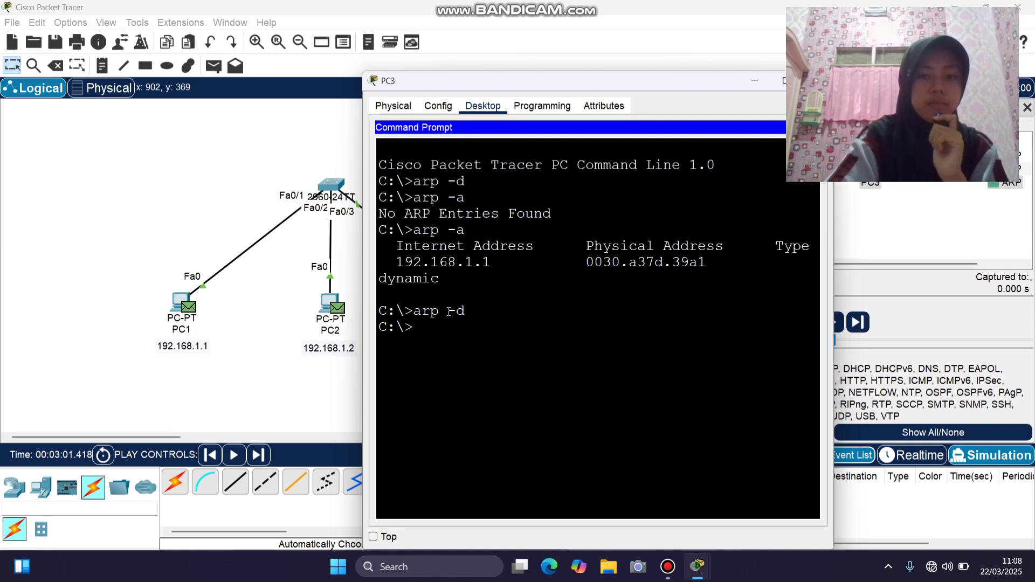
text(arp -a)
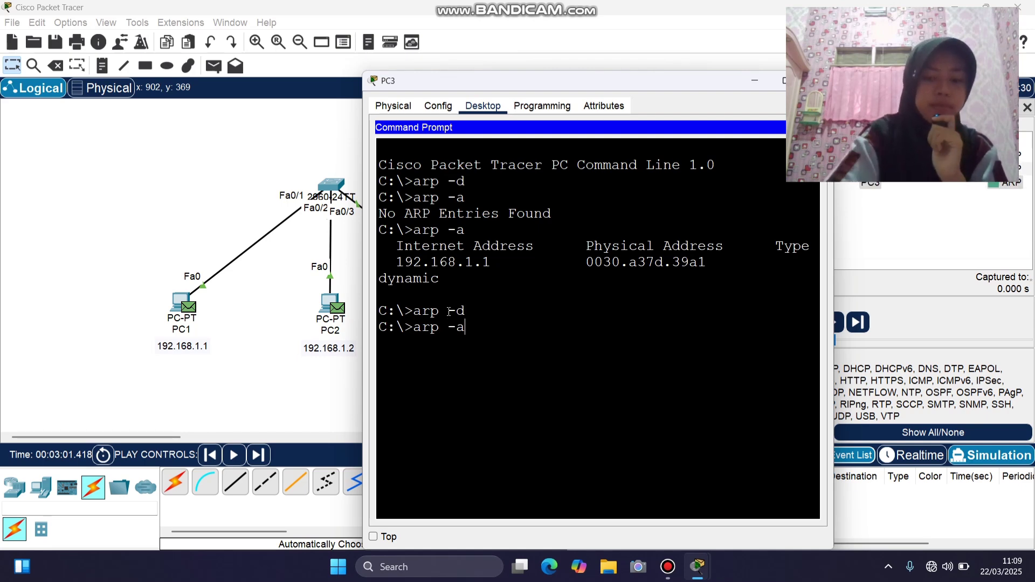
key(Return)
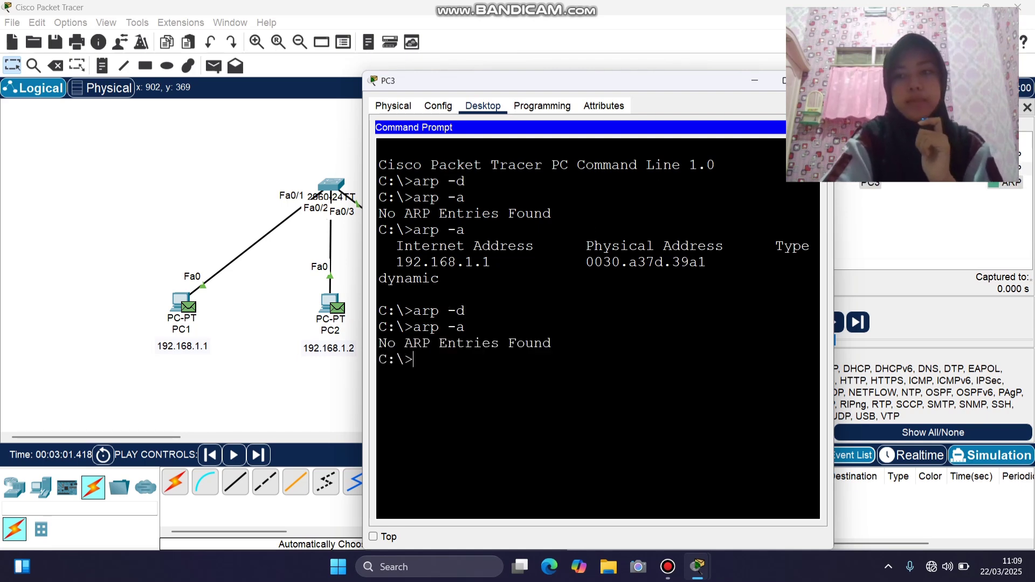
click(816, 81)
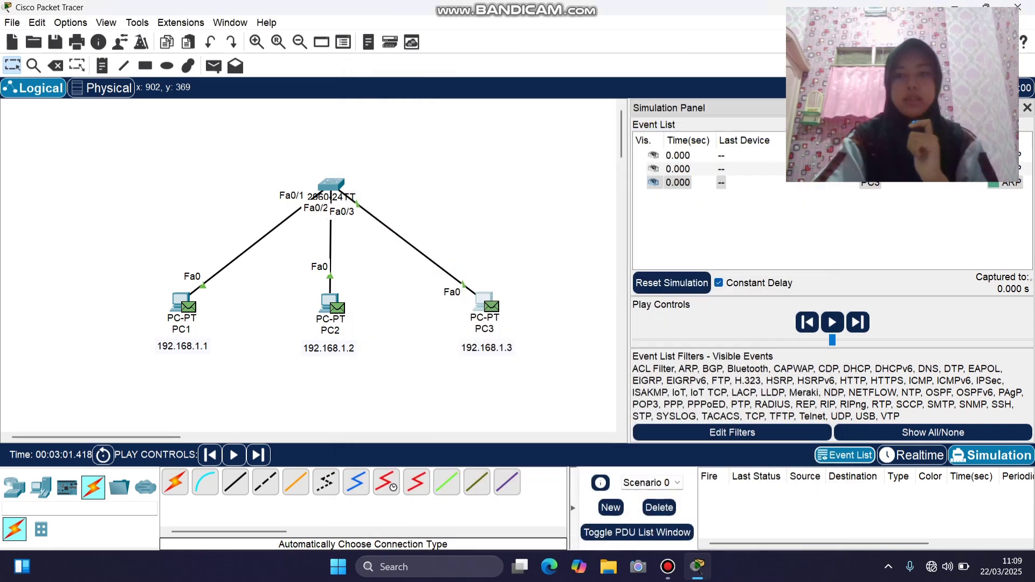
Delete the current scenario to clear the pending ARP events, and add a simple PDU from PC1 to PC3.
click(657, 507)
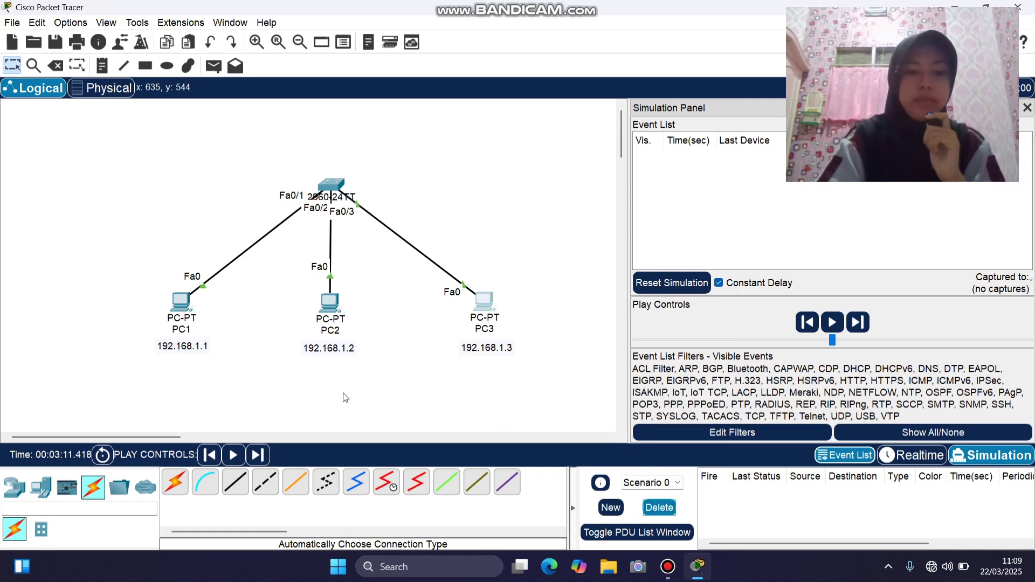
click(212, 68)
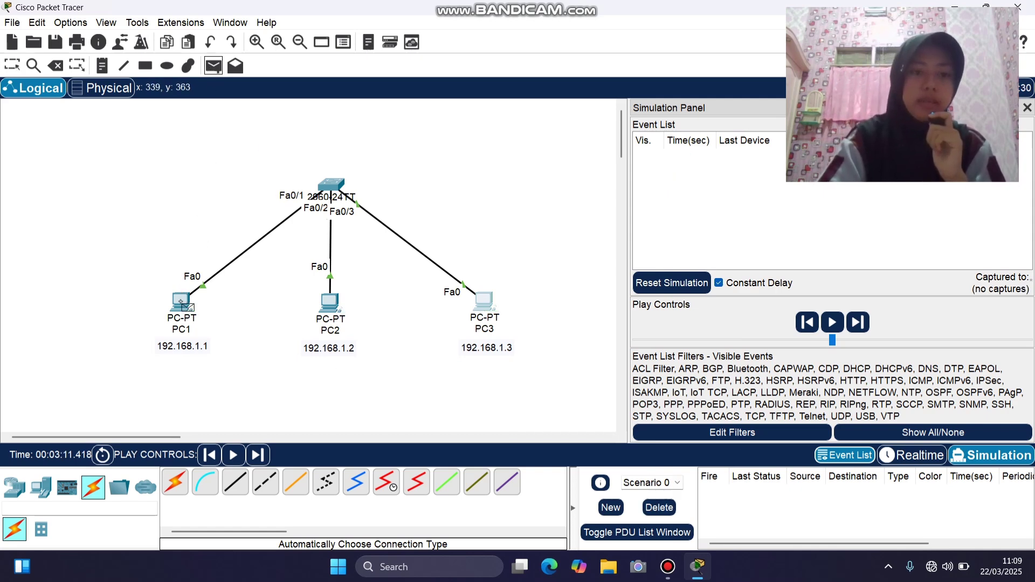
click(184, 305)
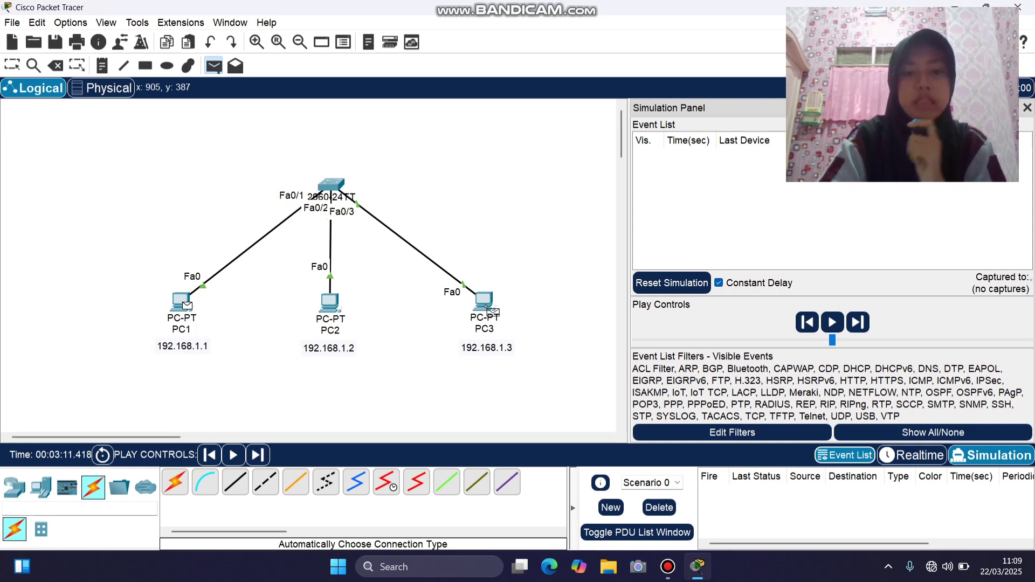
click(488, 307)
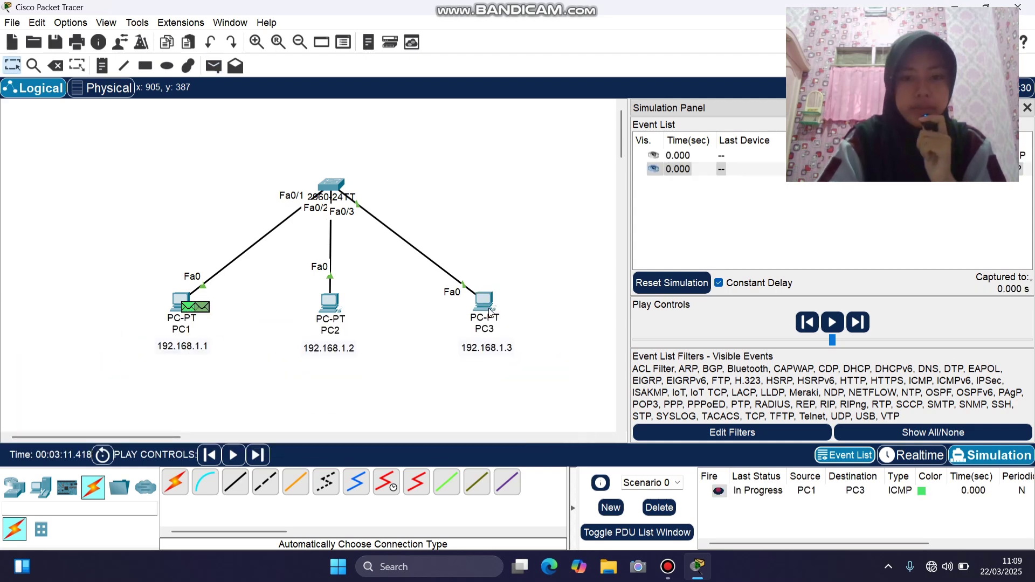
Step the simulation through the ARP broadcast, marking the switch, PC2 and PC3 with a selection, until PC3's ARP reply reaches PC1.
click(258, 457)
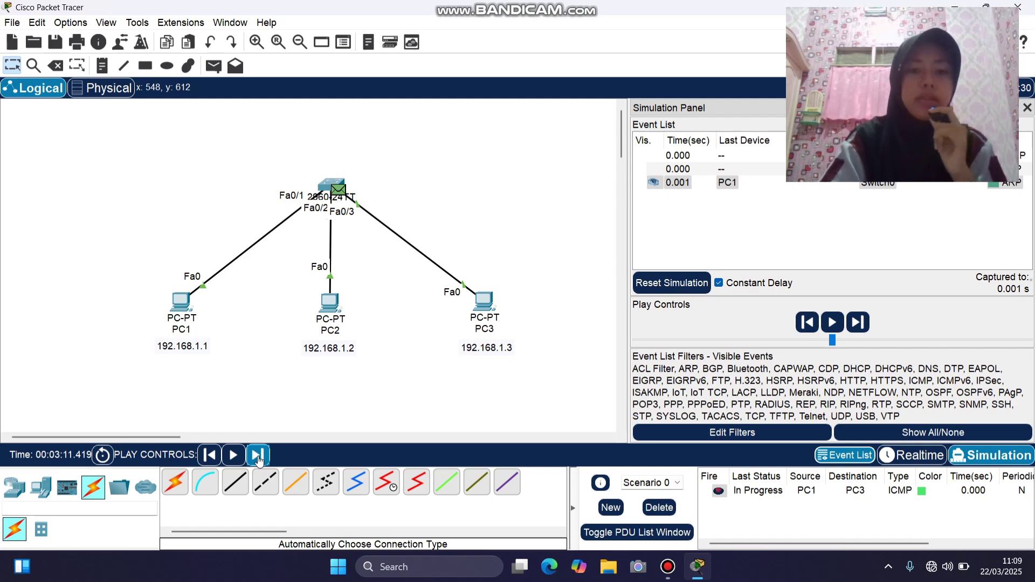
click(258, 457)
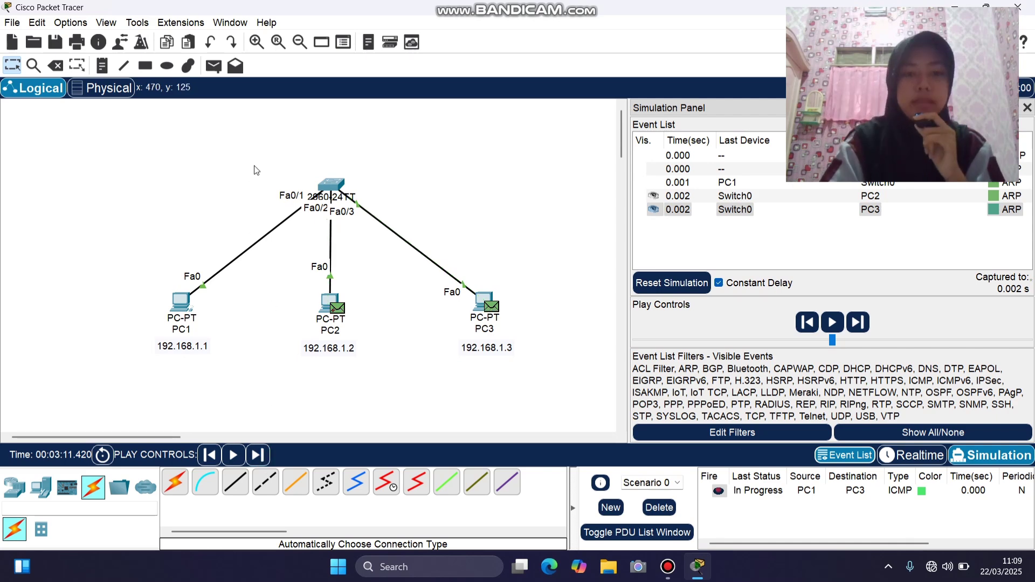
drag(255, 166, 541, 370)
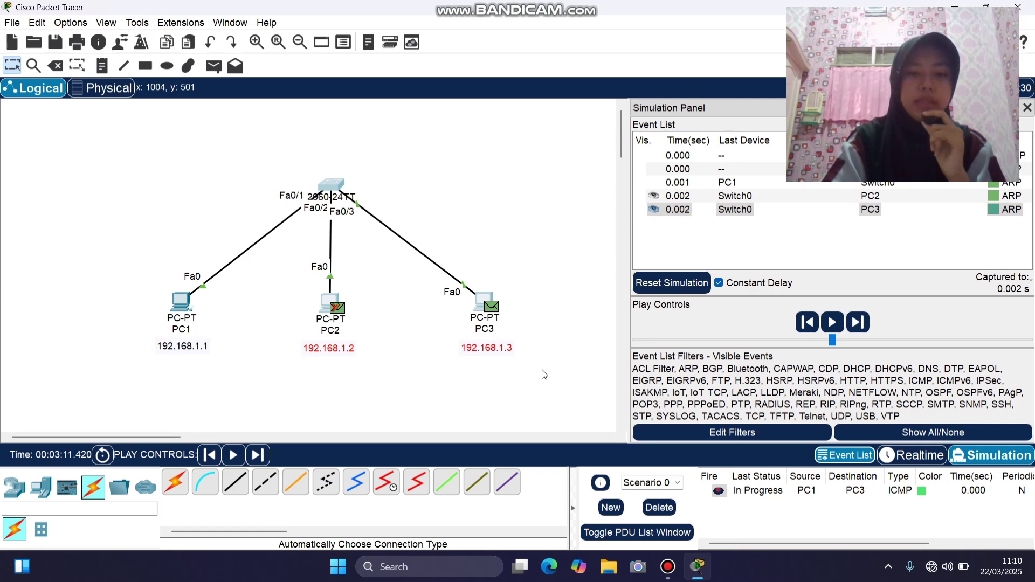
click(257, 455)
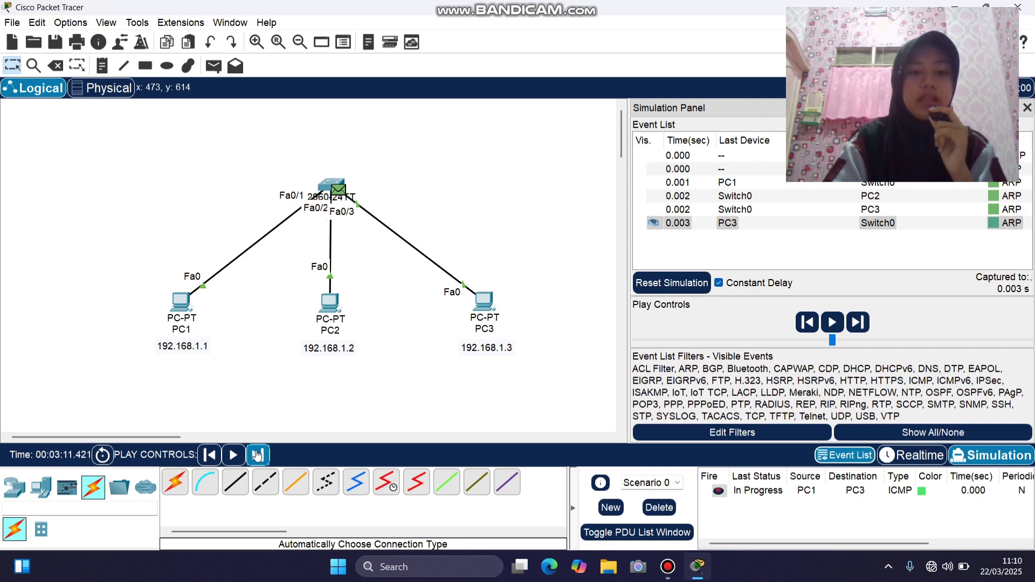
click(257, 455)
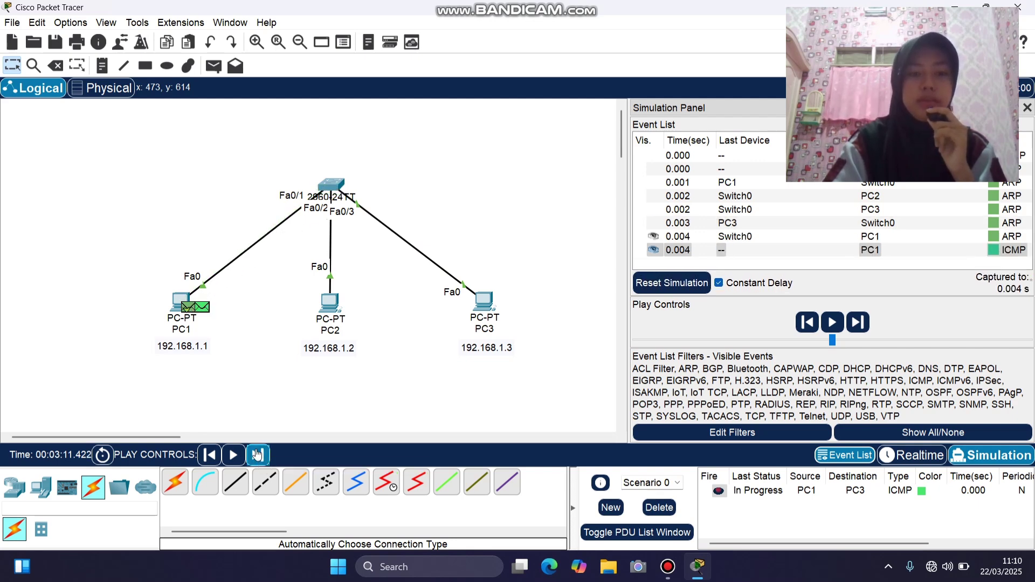
Step the simulation through the ICMP exchange from PC1 to PC3 until the reply travels back to PC1.
click(257, 456)
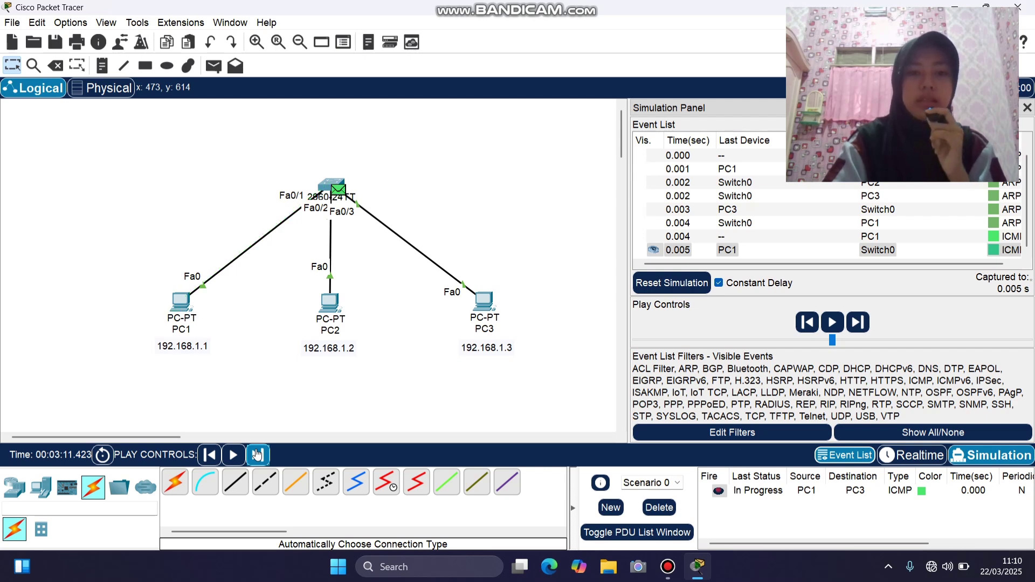
click(257, 456)
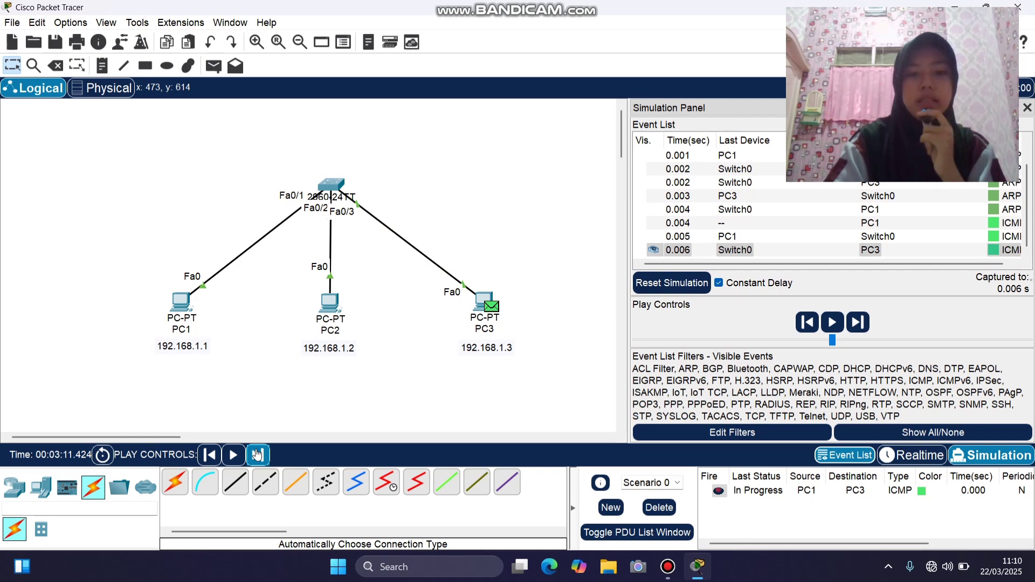
click(257, 455)
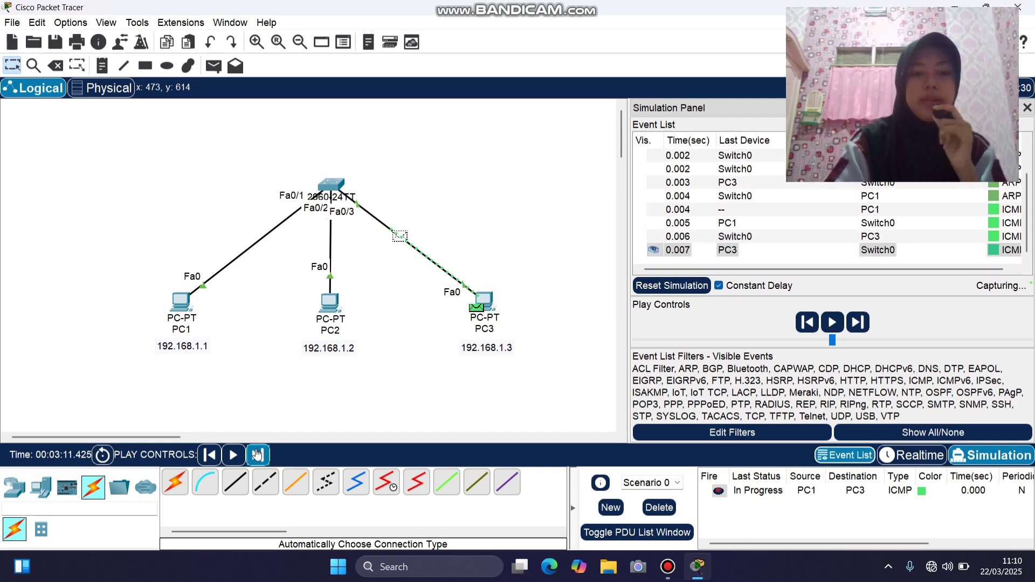
click(257, 456)
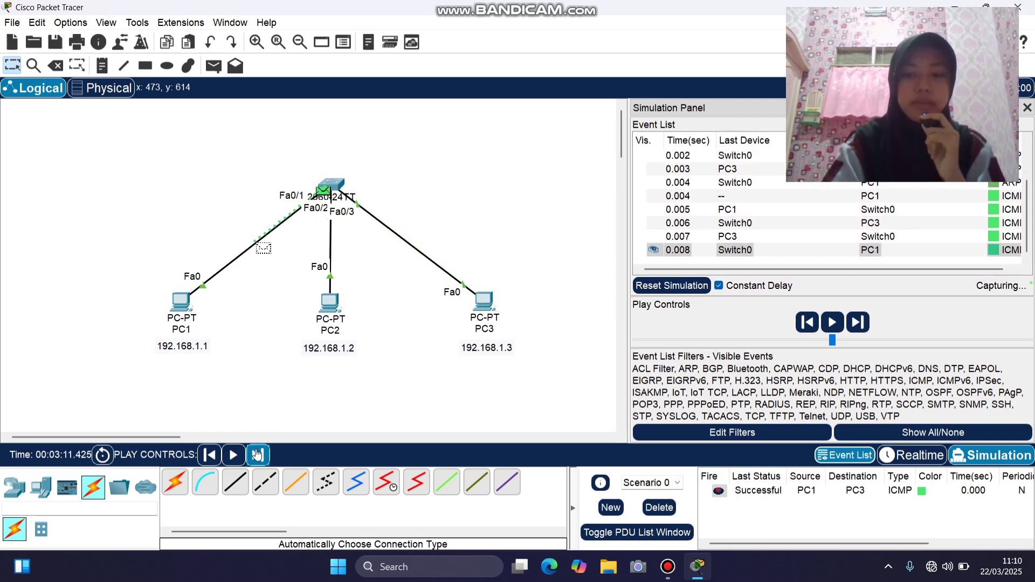